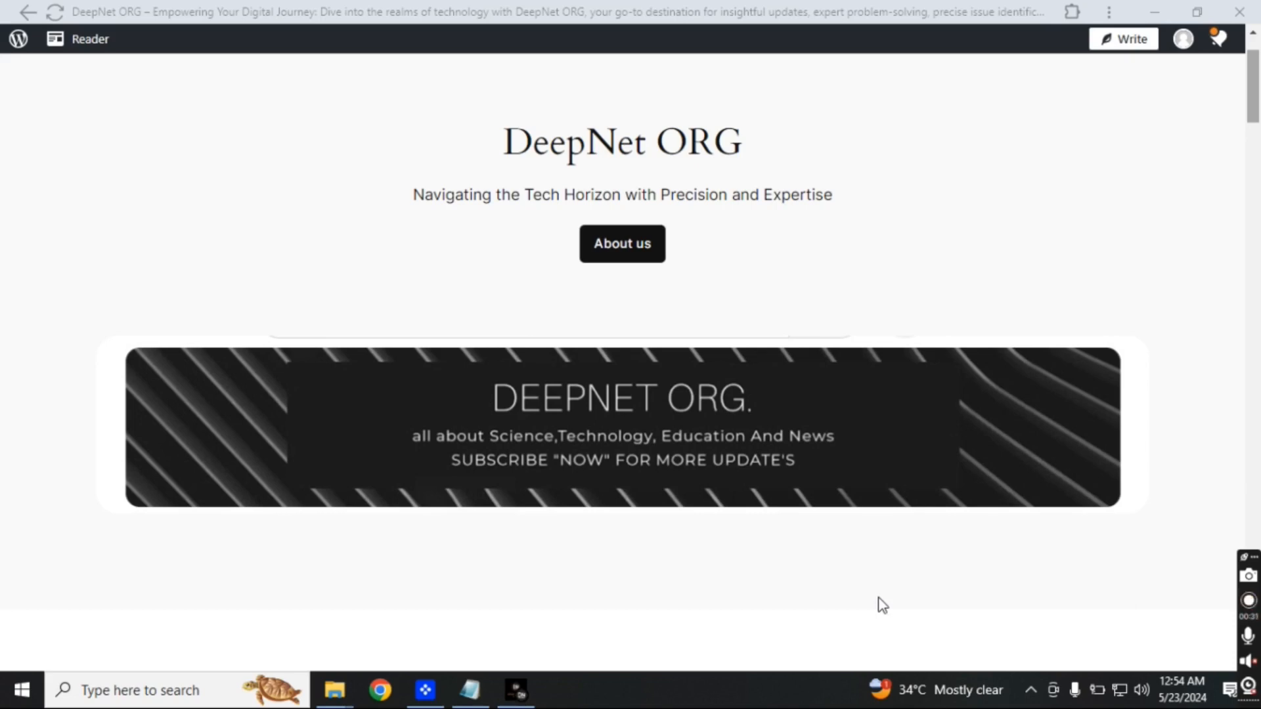
- Show the desktop, open Computer Management through This PC's Manage option, and maximize its window
key(super+d)
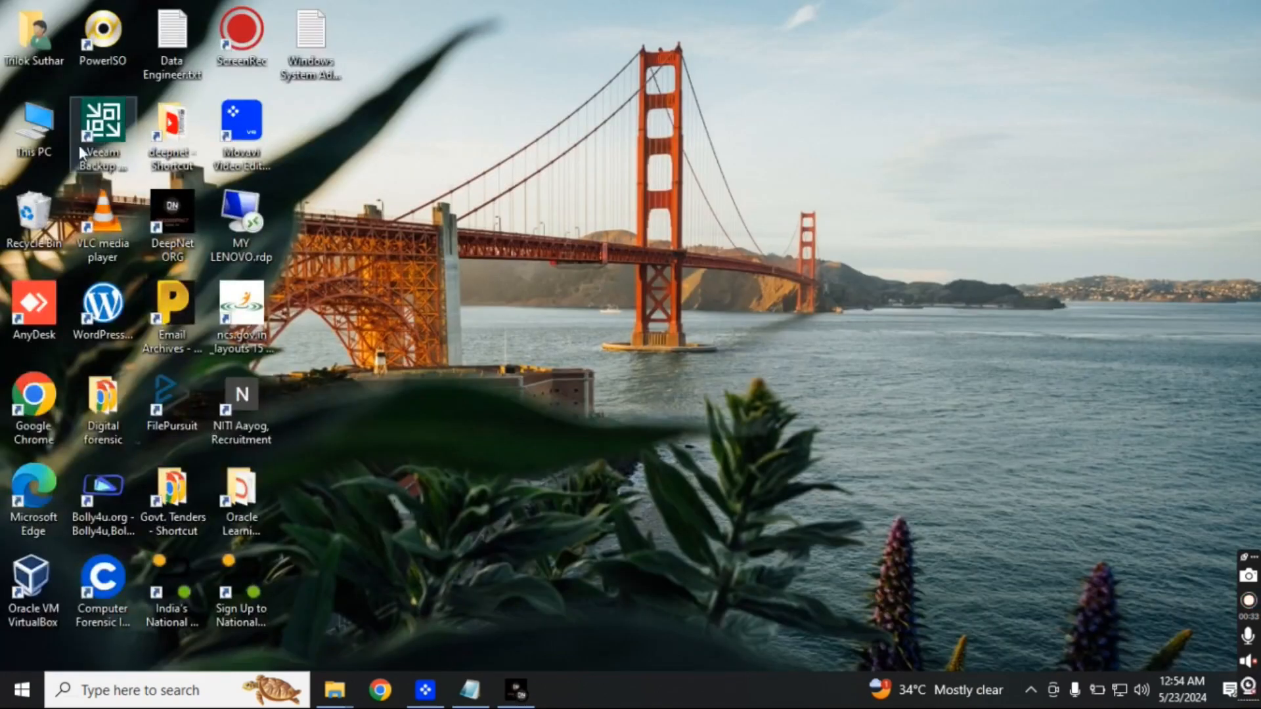
right_click(42, 140)
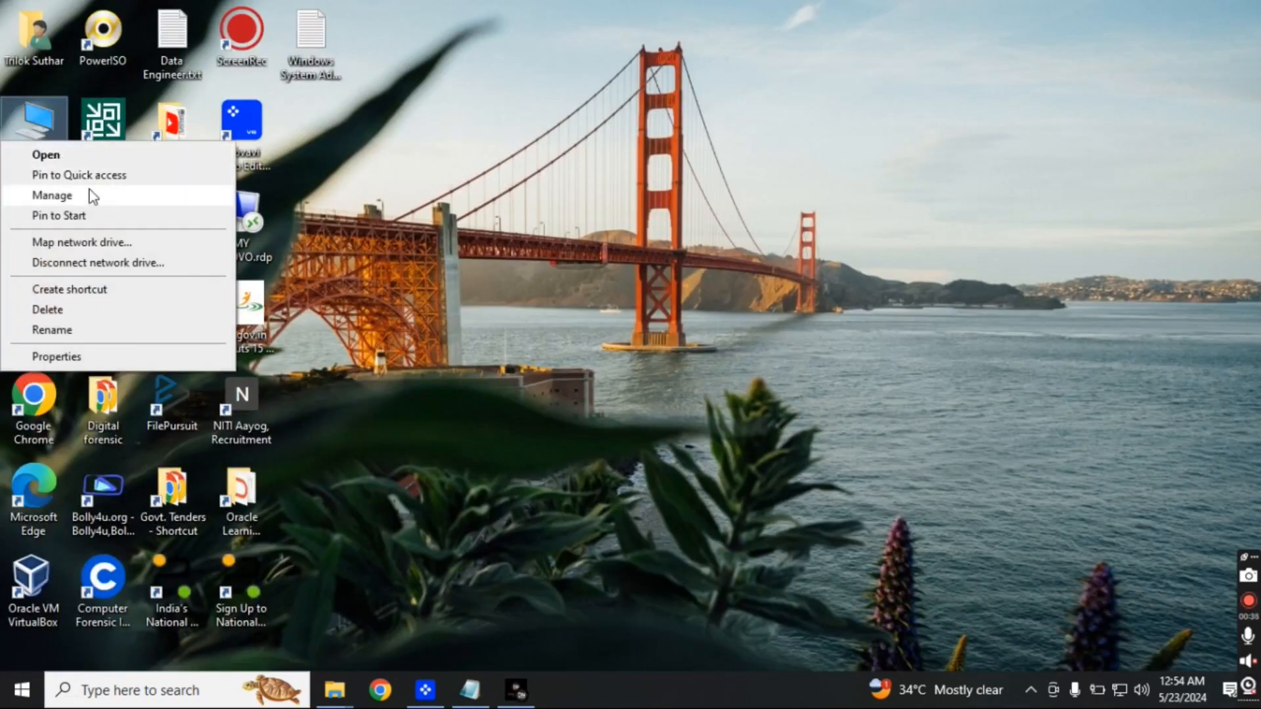
click(51, 195)
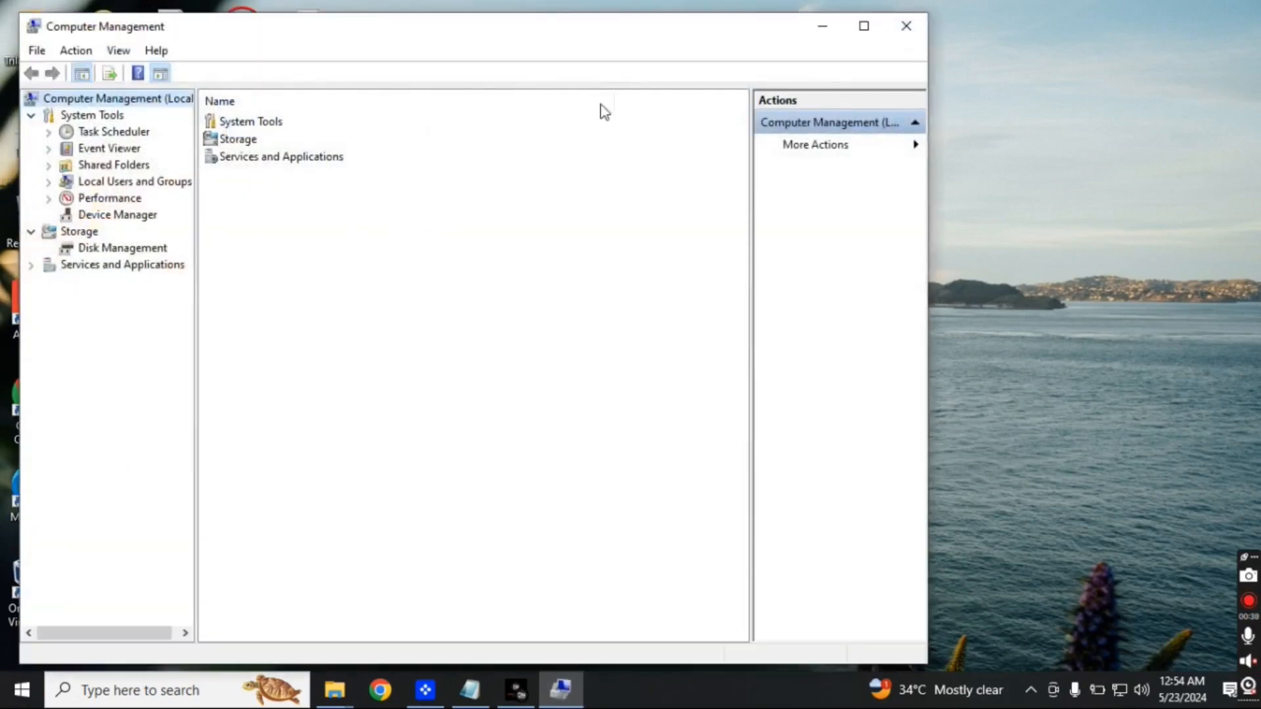
click(865, 26)
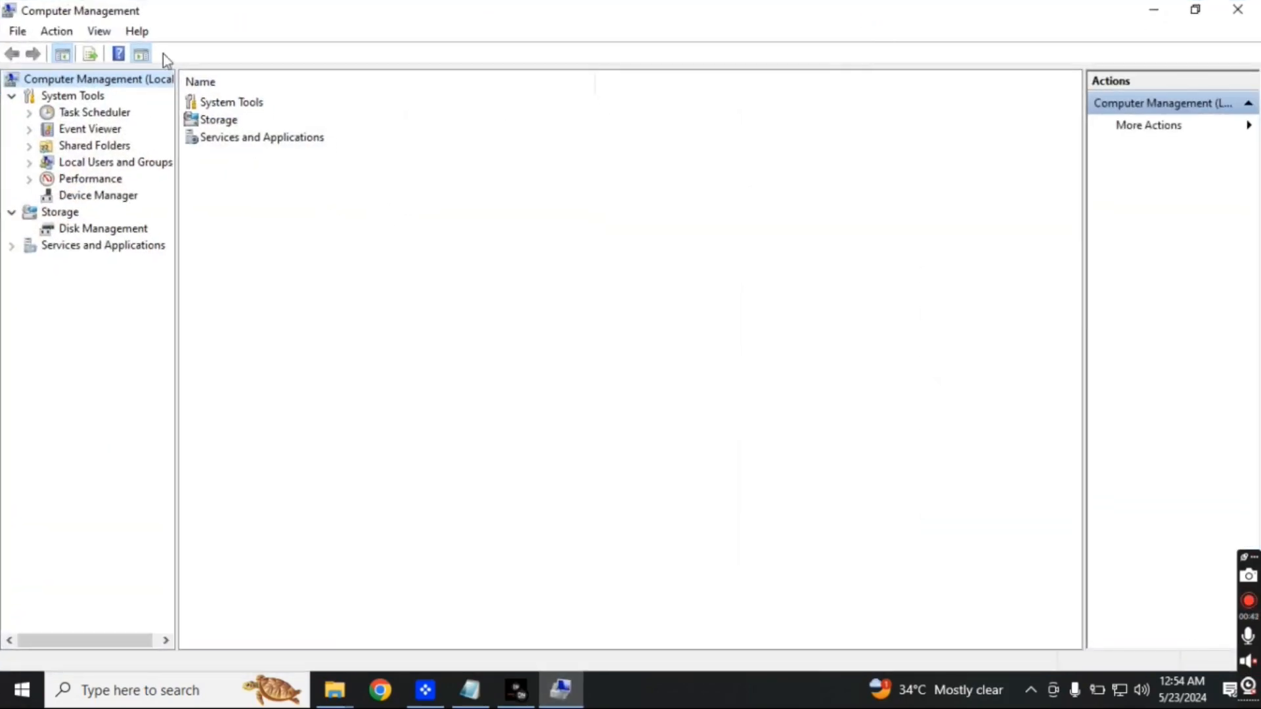
- Launch another Computer Management window by running compmgmt.msc, and maximize it
key(super+r)
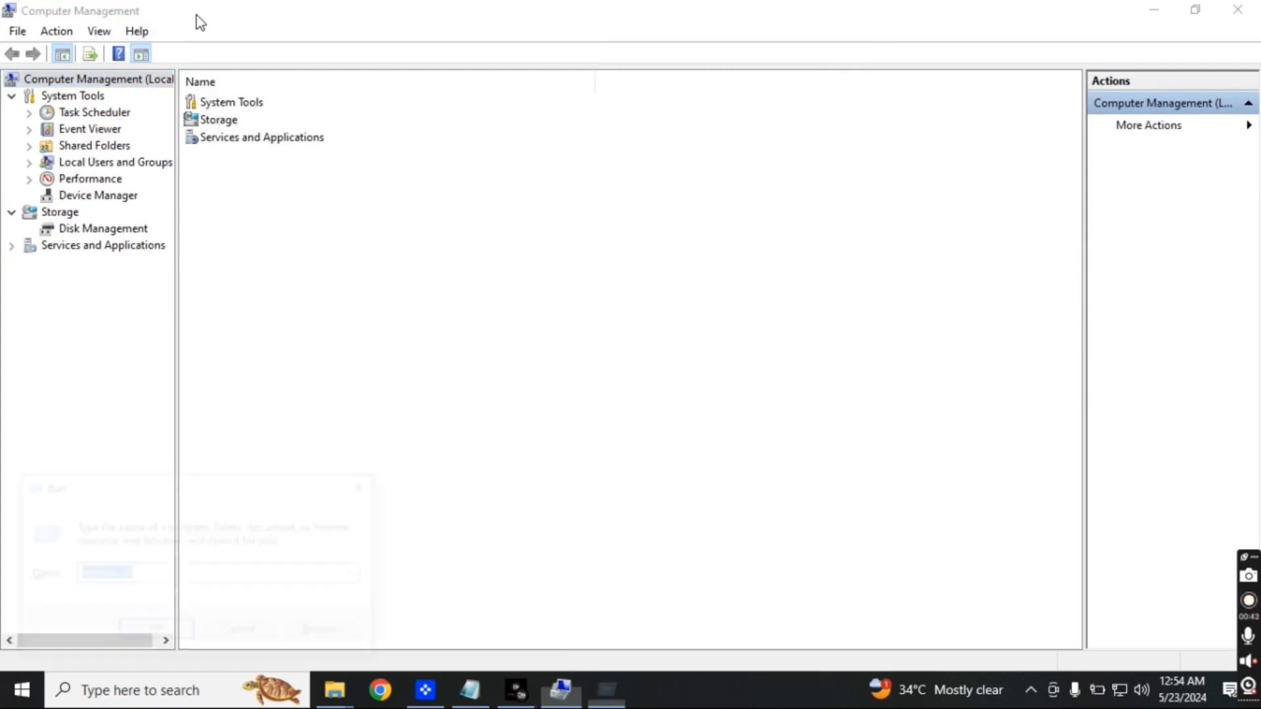
text(compmg)
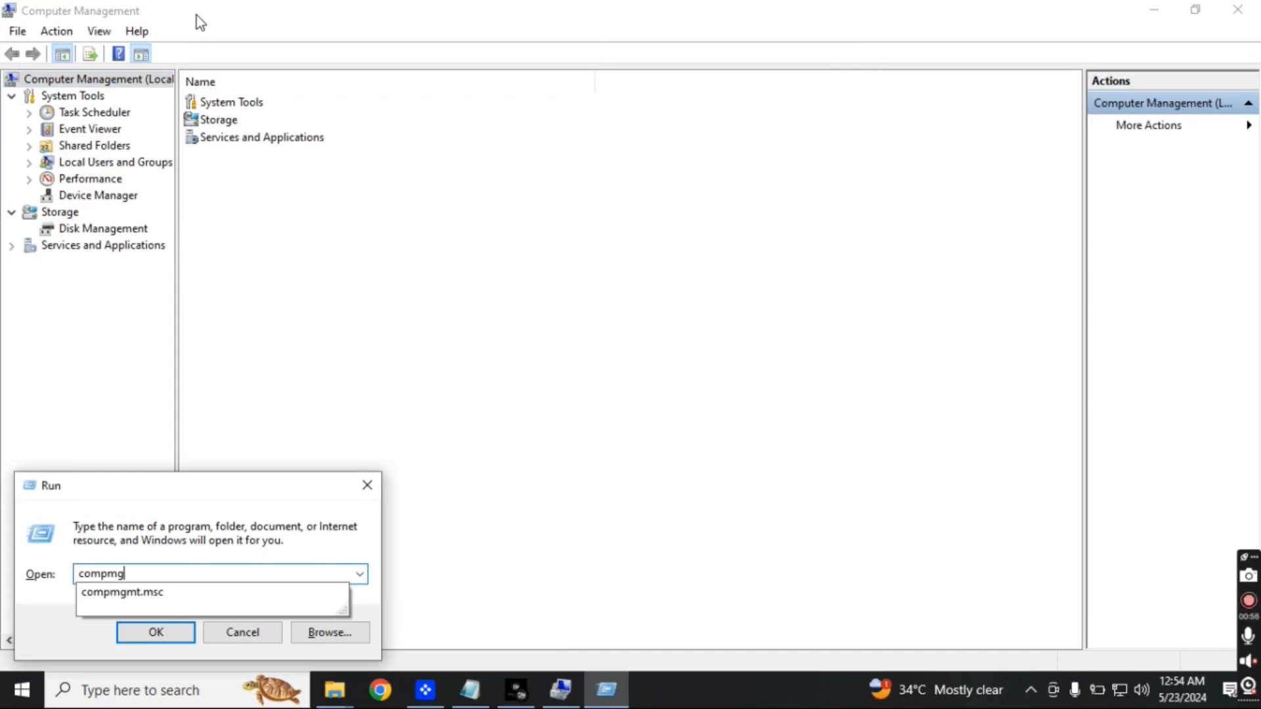
text(mt.msc)
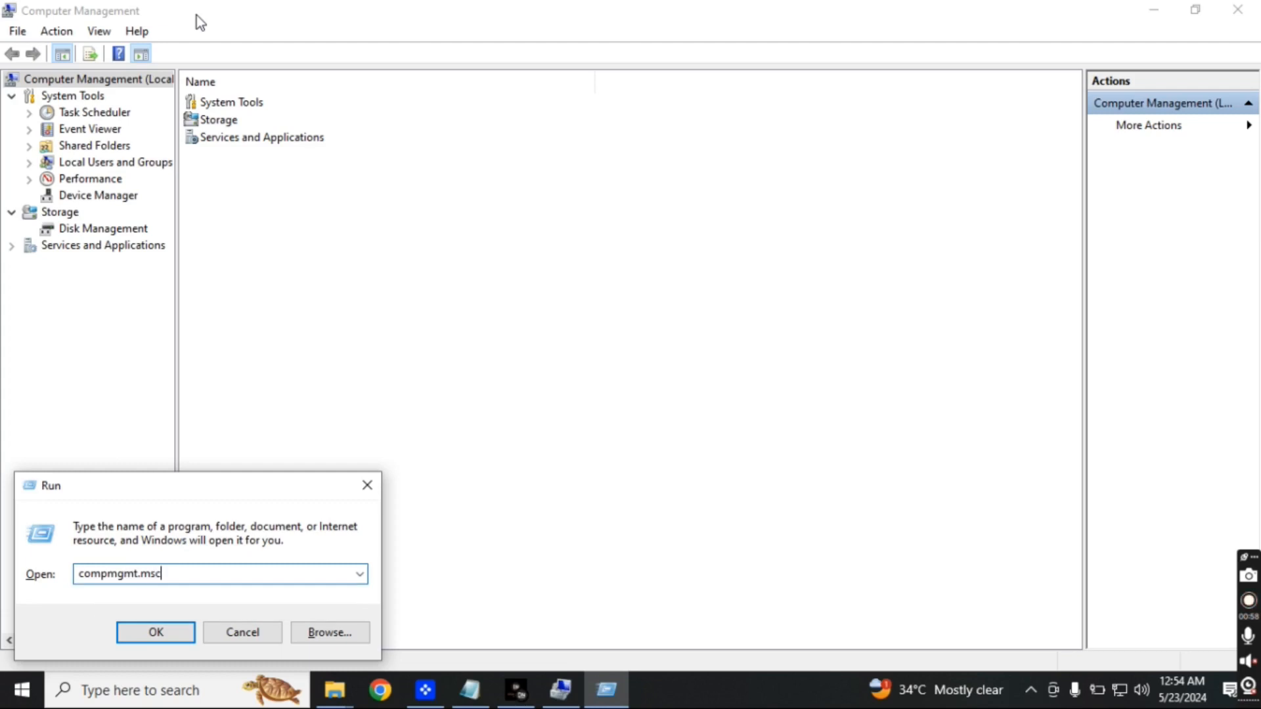
key(Return)
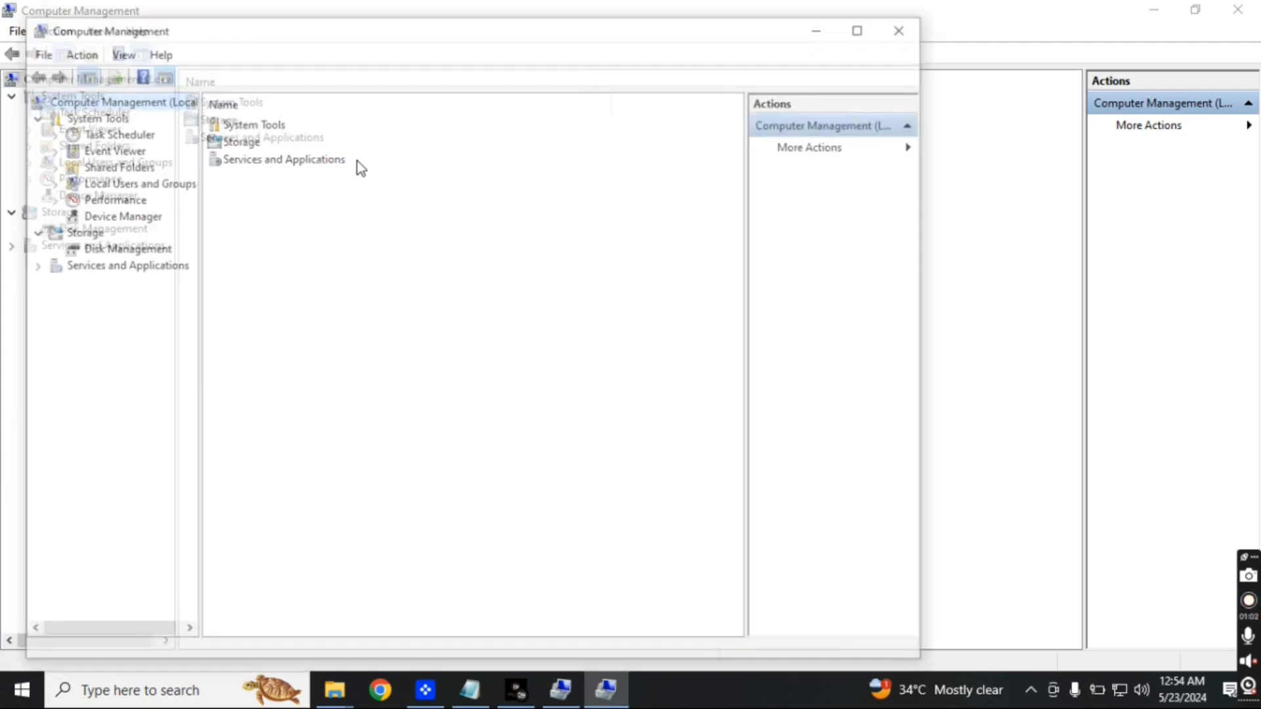
click(864, 28)
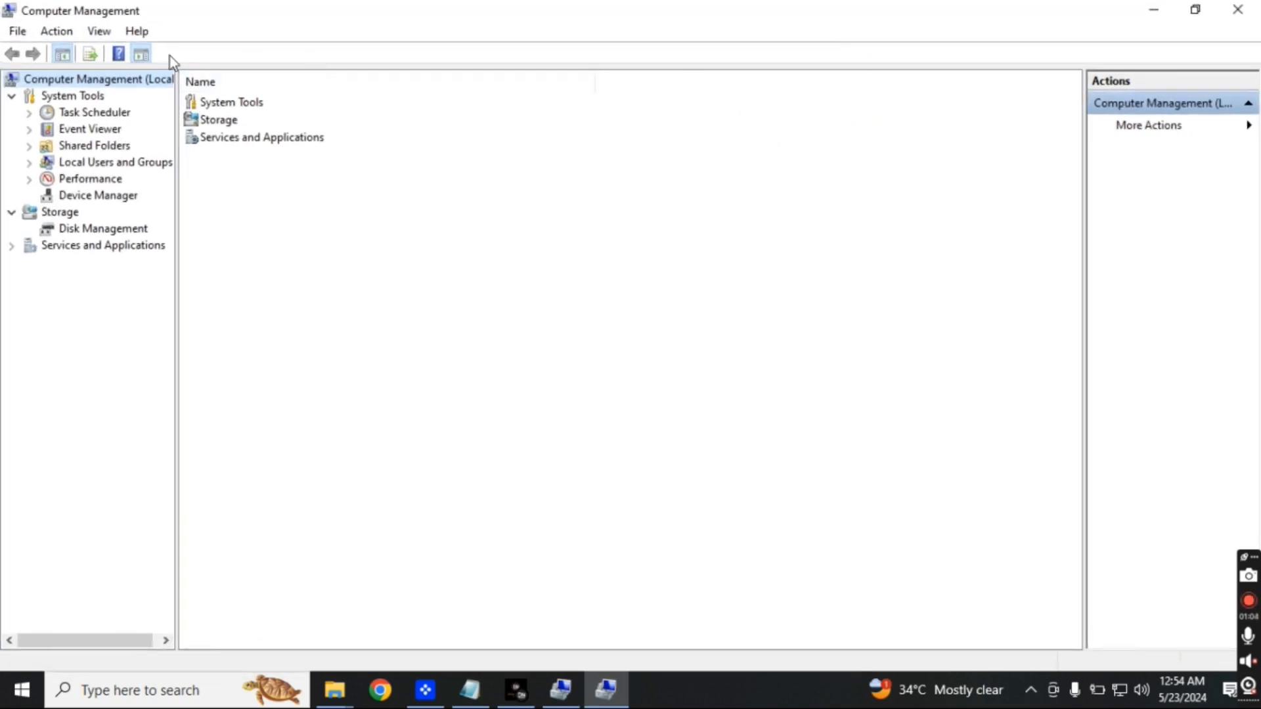
- Search Windows for "computer", open Computer Management from the results, and maximize the new window
key(super)
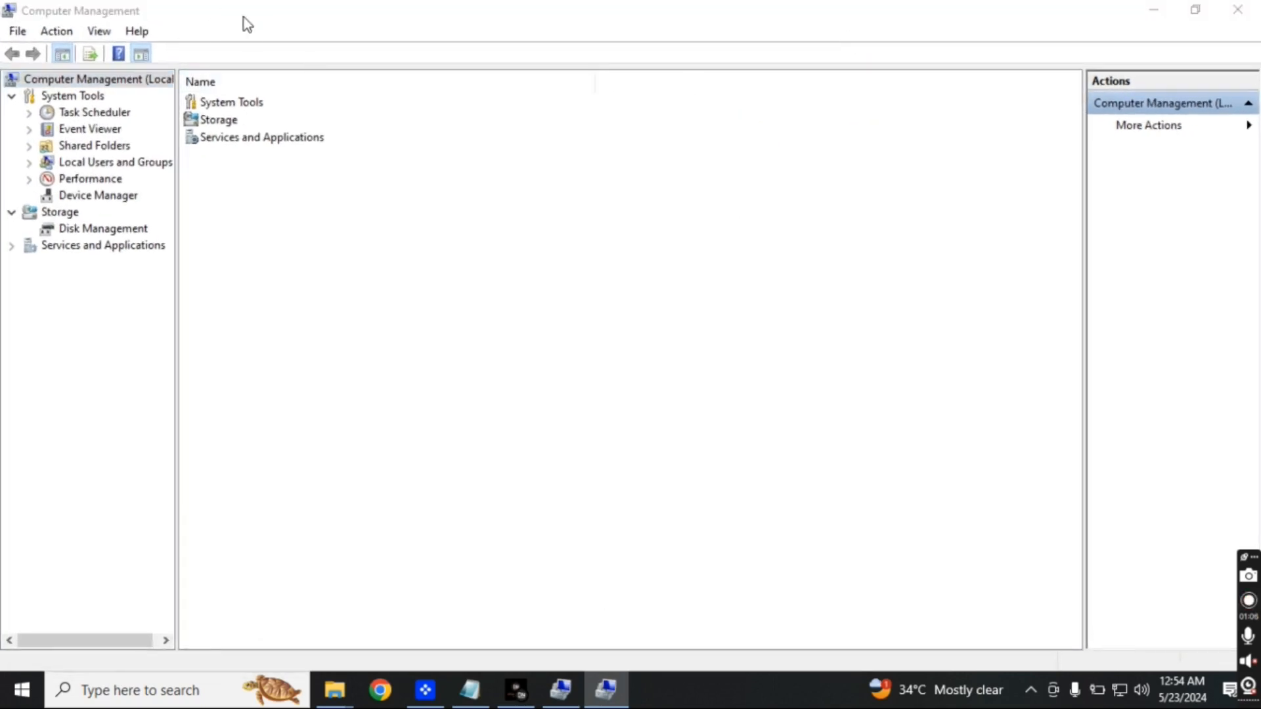
text(comp)
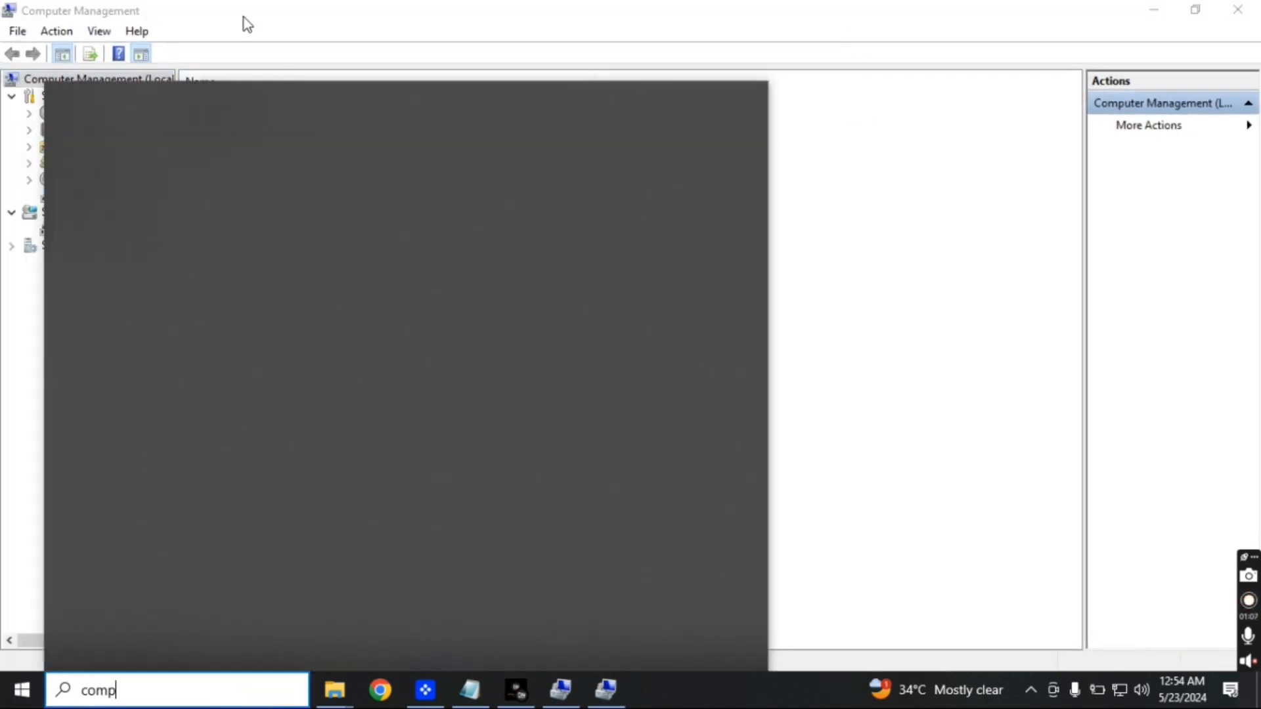
text(uter)
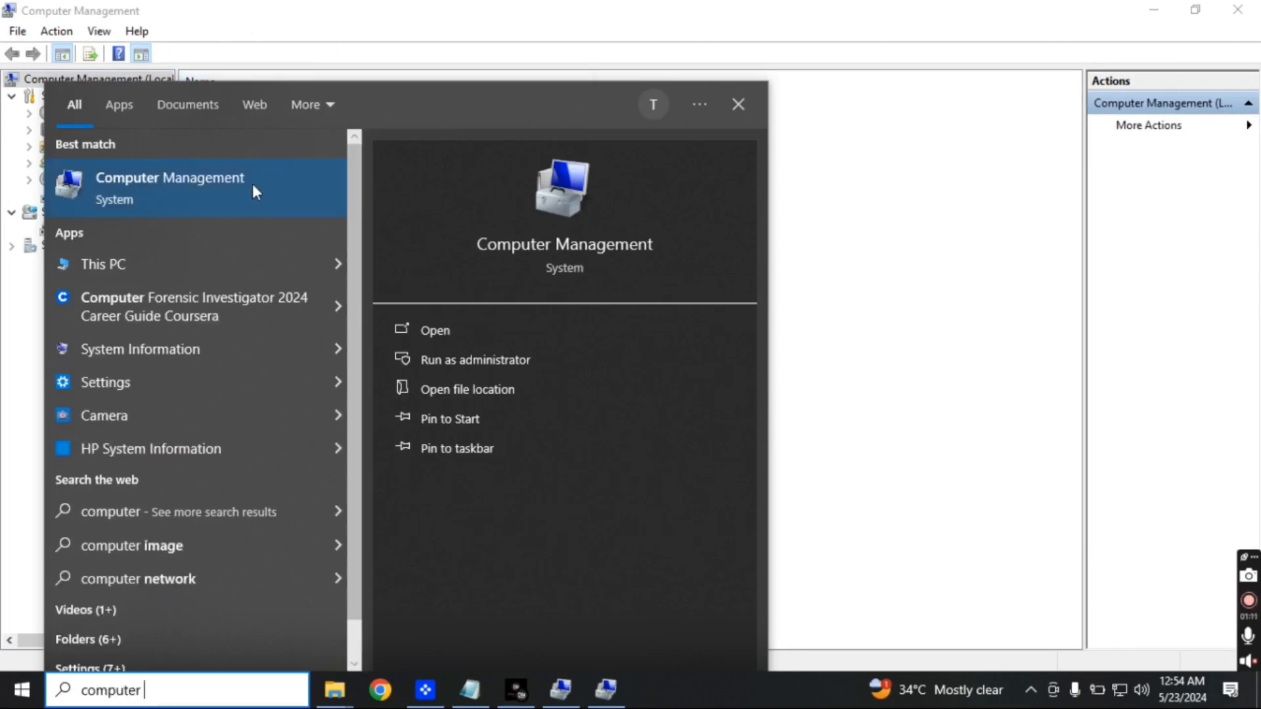
click(435, 329)
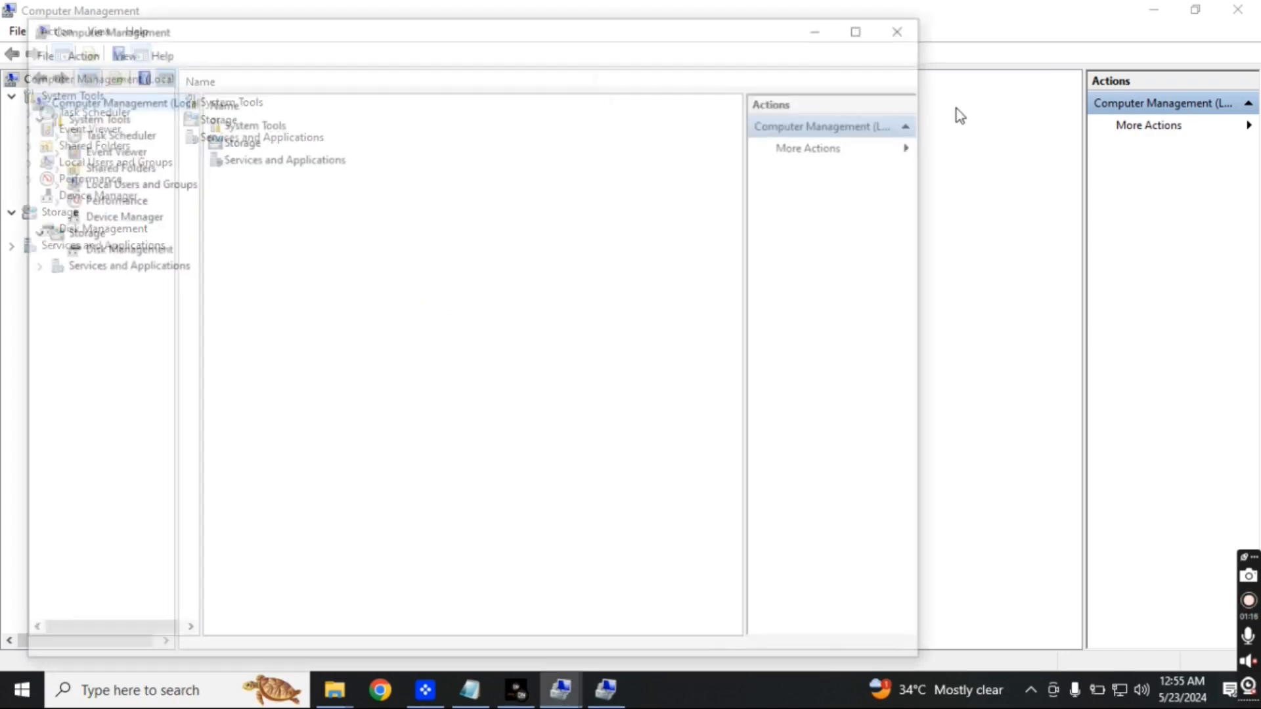
click(864, 28)
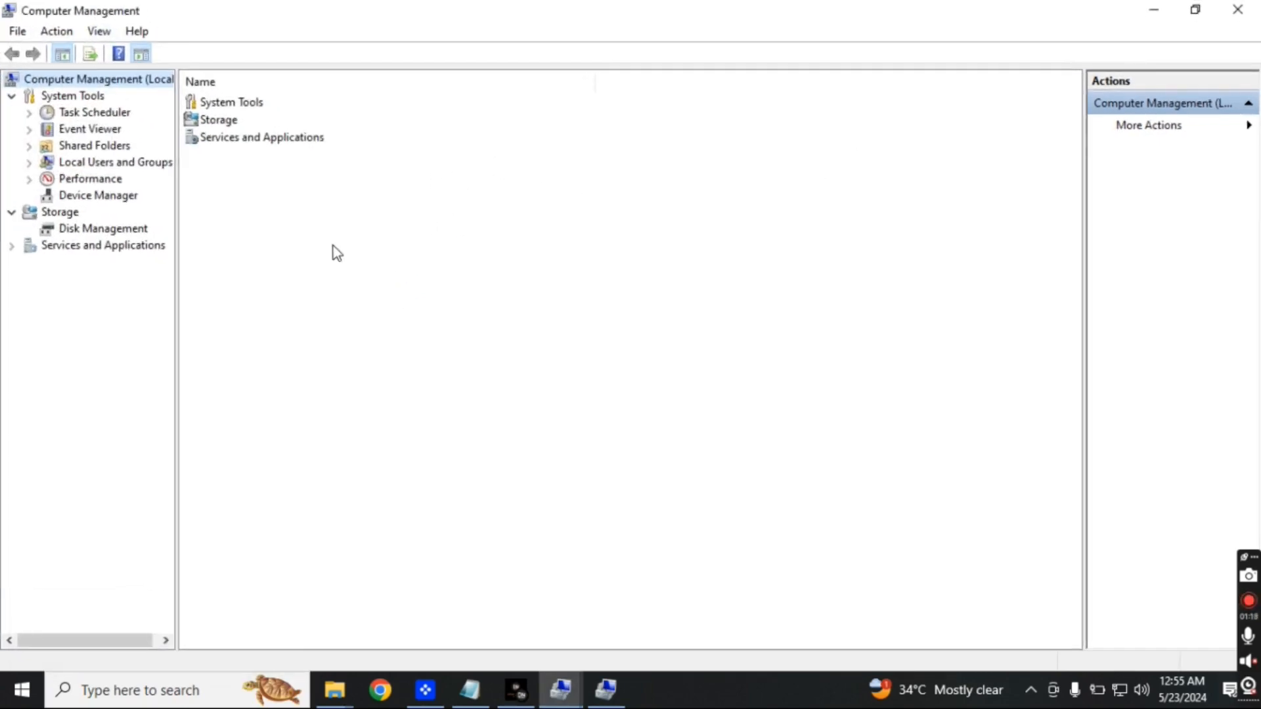
- Widen the console tree and browse the Task Scheduler Library folders down to OneCore under Microsoft
drag(175, 225, 388, 250)
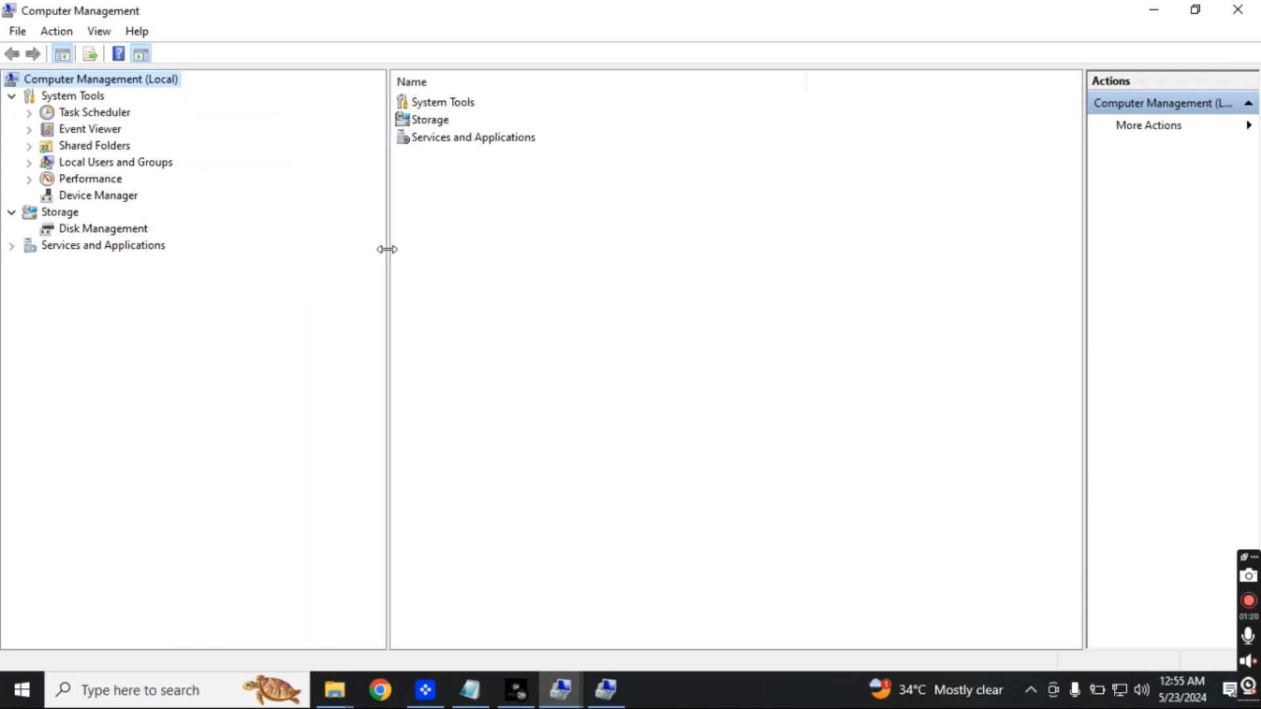
click(28, 112)
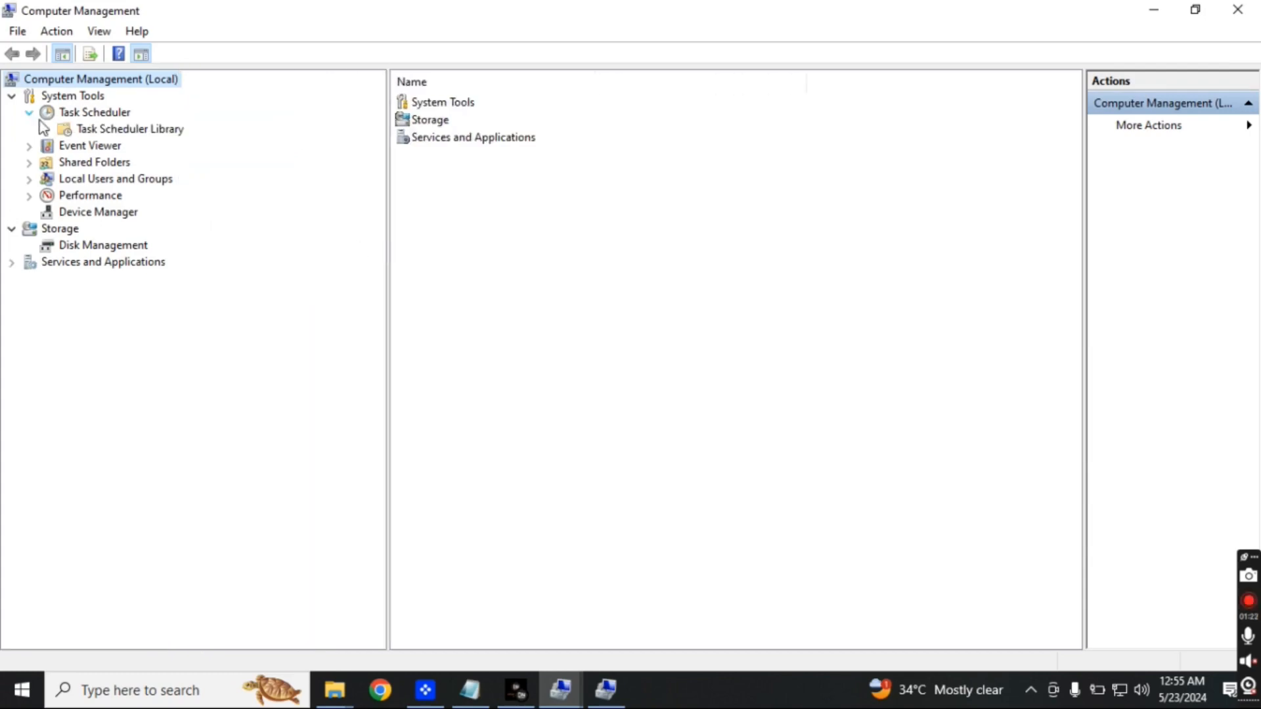
click(84, 135)
click(48, 130)
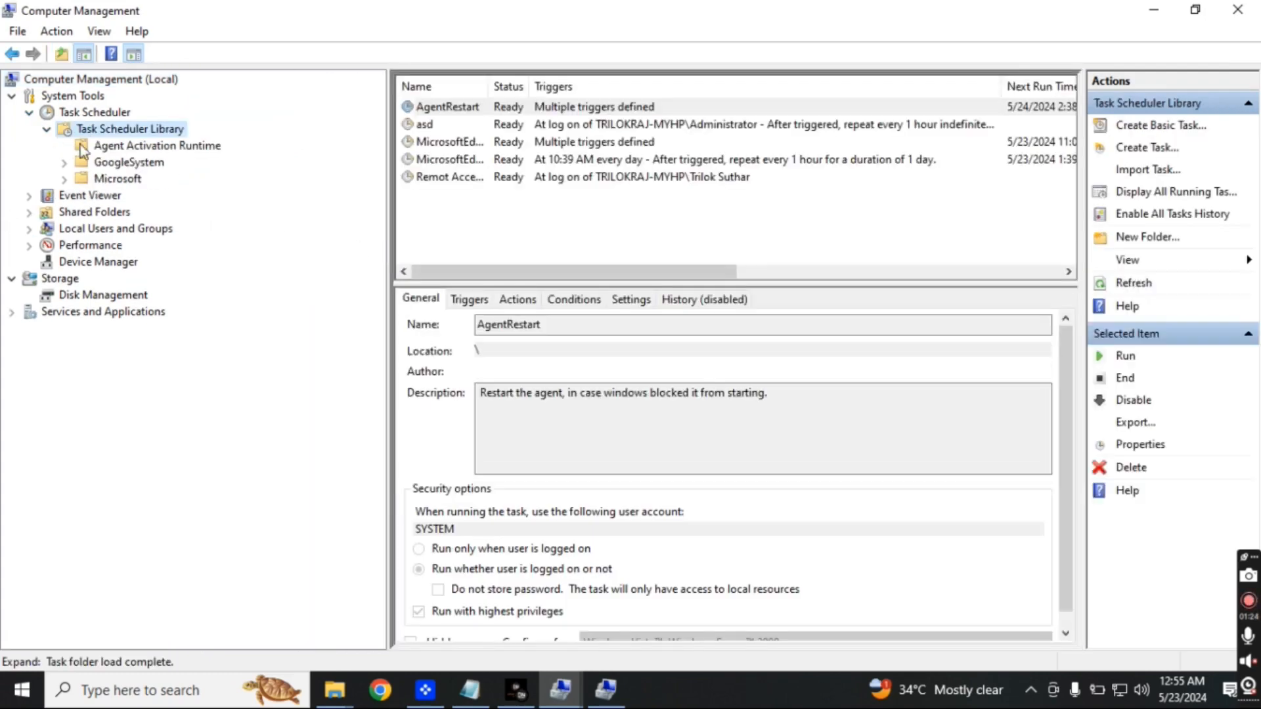
click(112, 146)
click(118, 163)
double_click(114, 181)
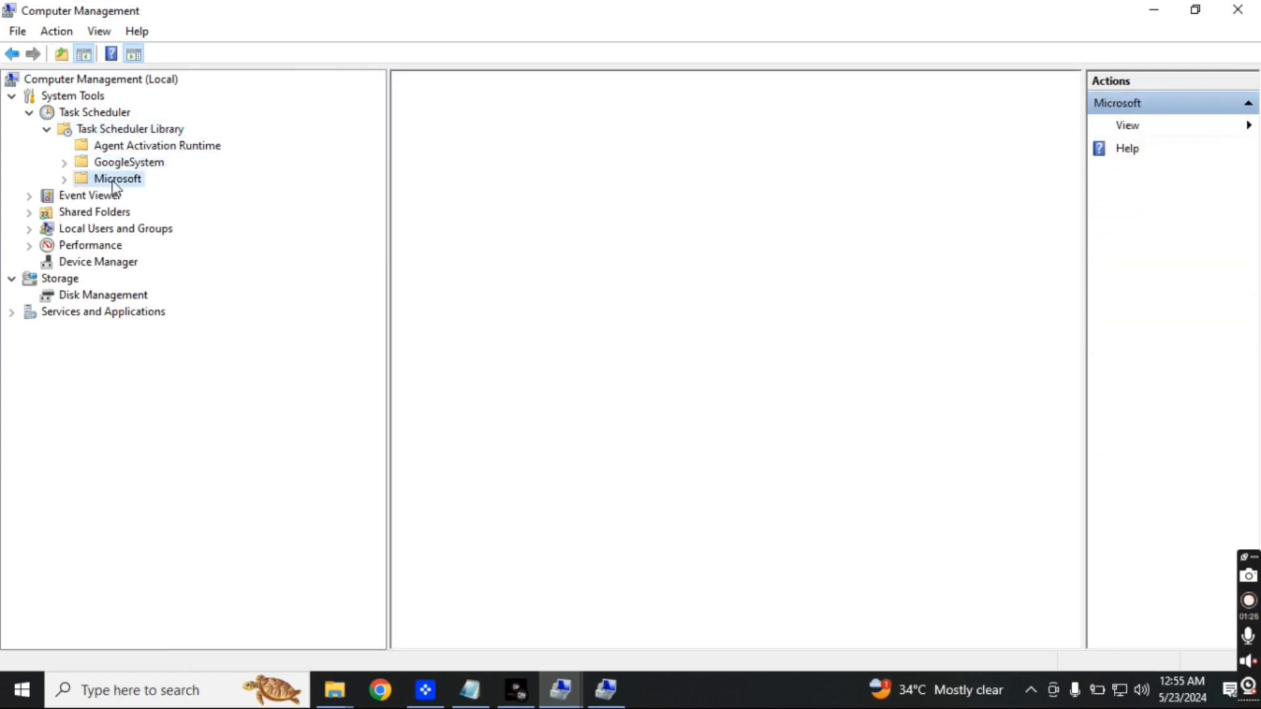
double_click(119, 195)
- Expand Event Viewer's Windows Logs and look through the Application, Security and Setup logs
click(29, 263)
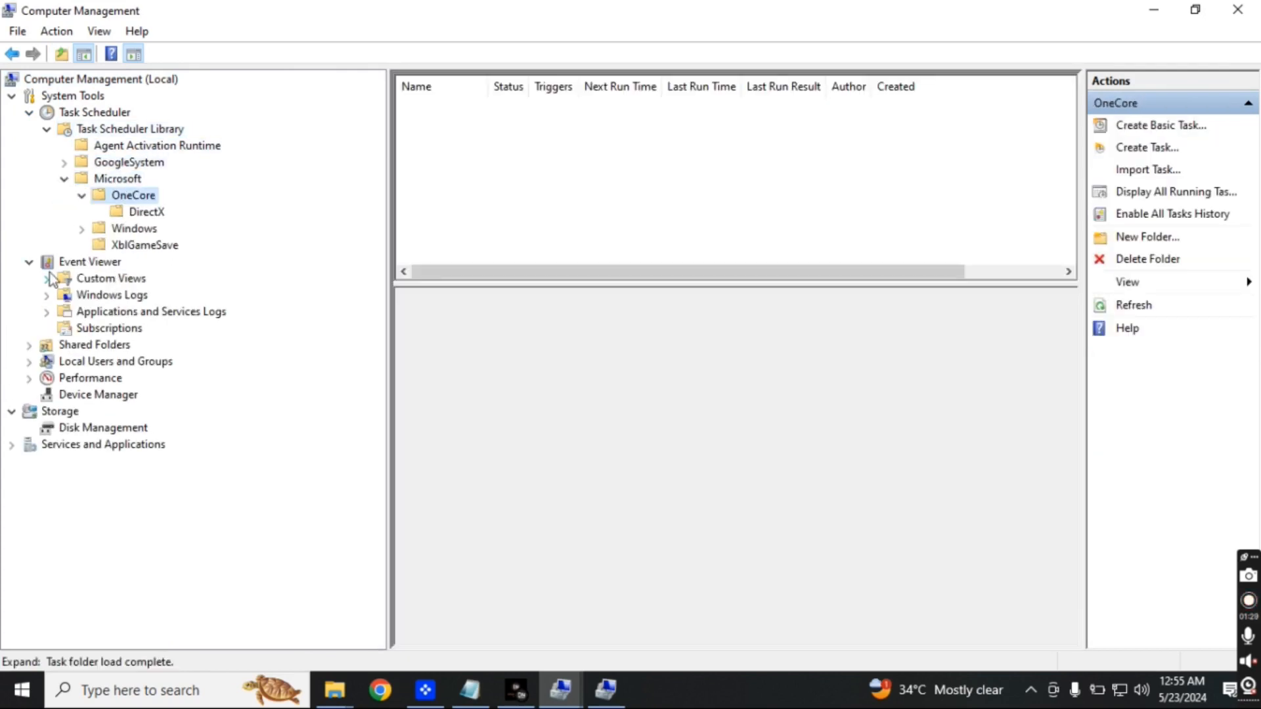
click(105, 296)
click(47, 296)
click(99, 312)
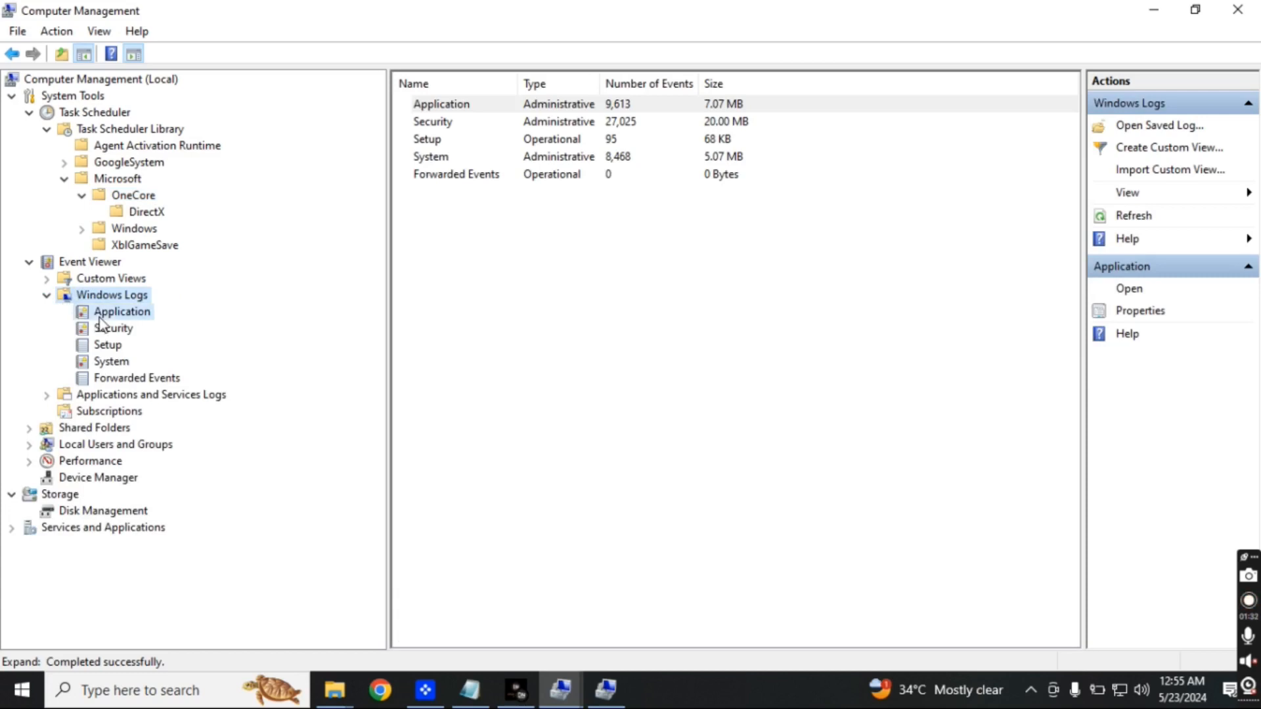
click(113, 329)
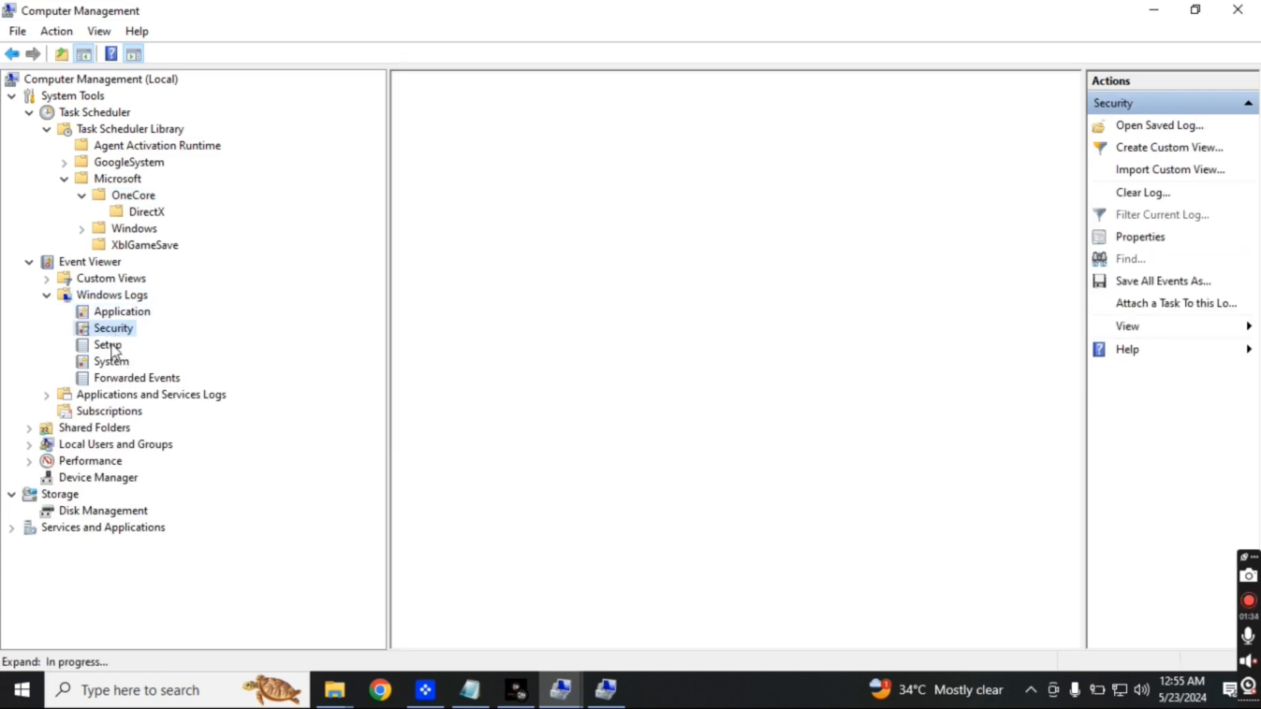
click(109, 344)
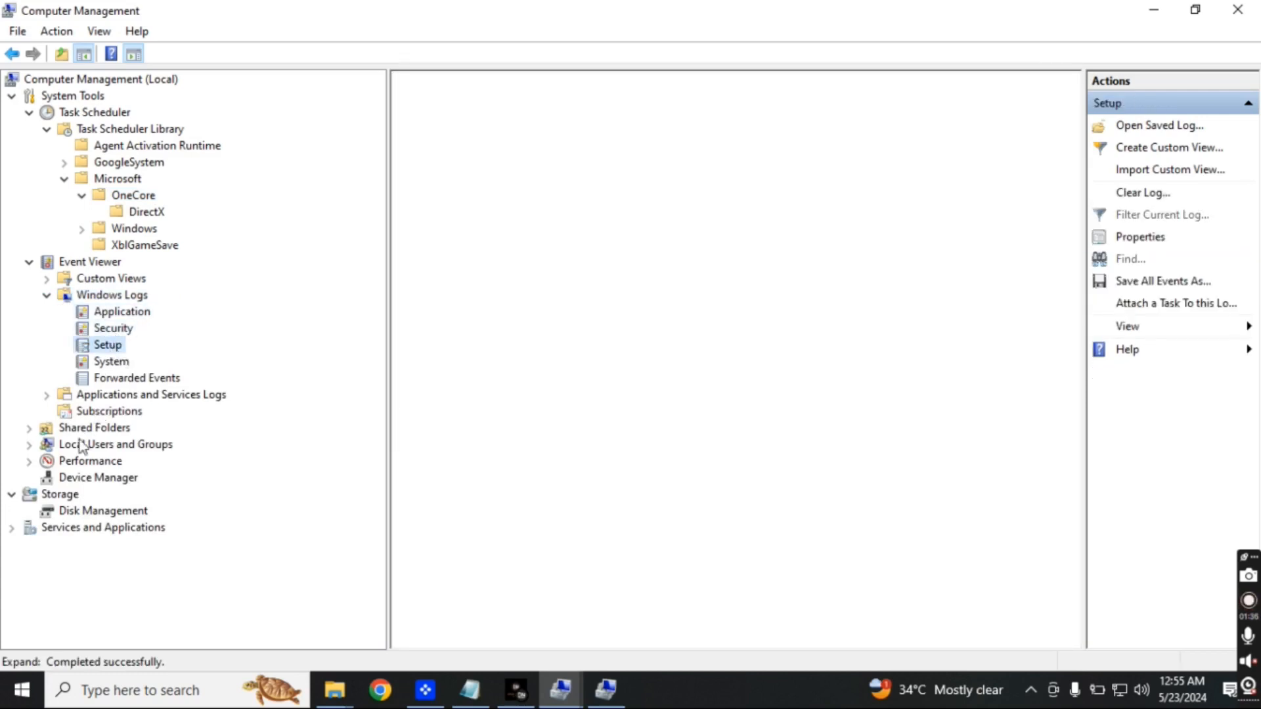
- Expand Shared Folders and review its Shares, Sessions and Open Files
click(29, 430)
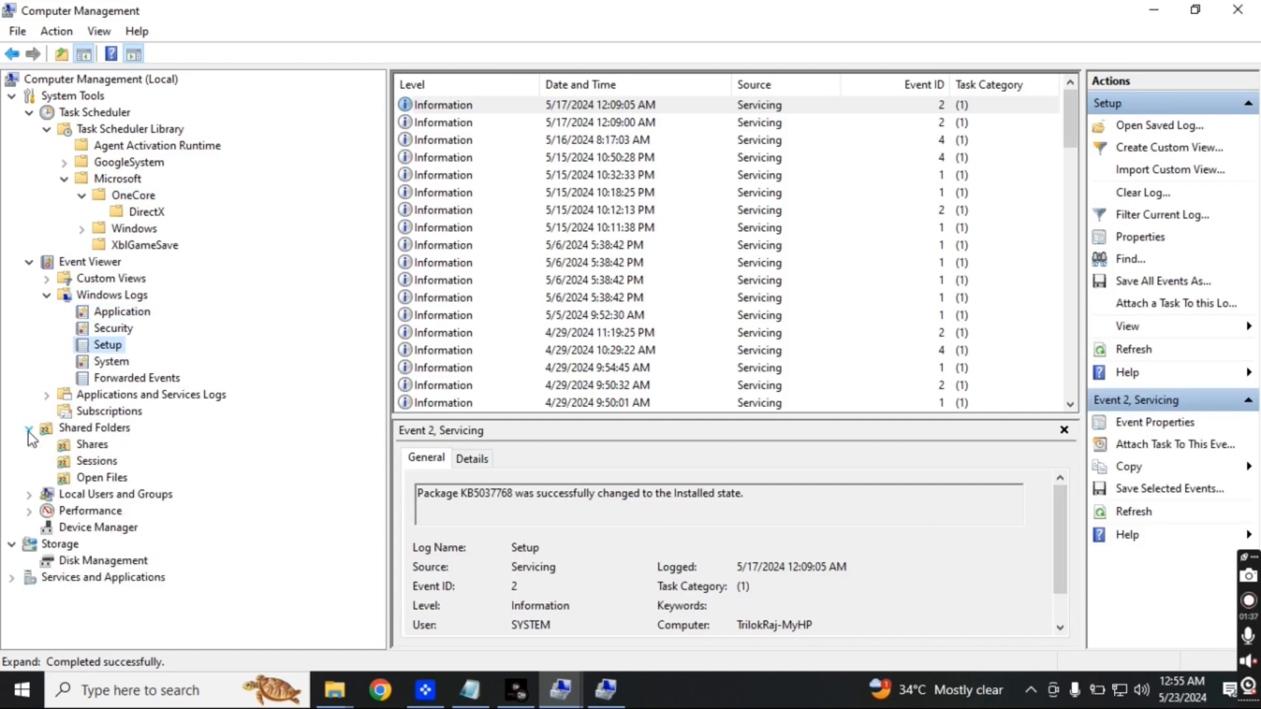
click(91, 448)
drag(519, 312, 437, 96)
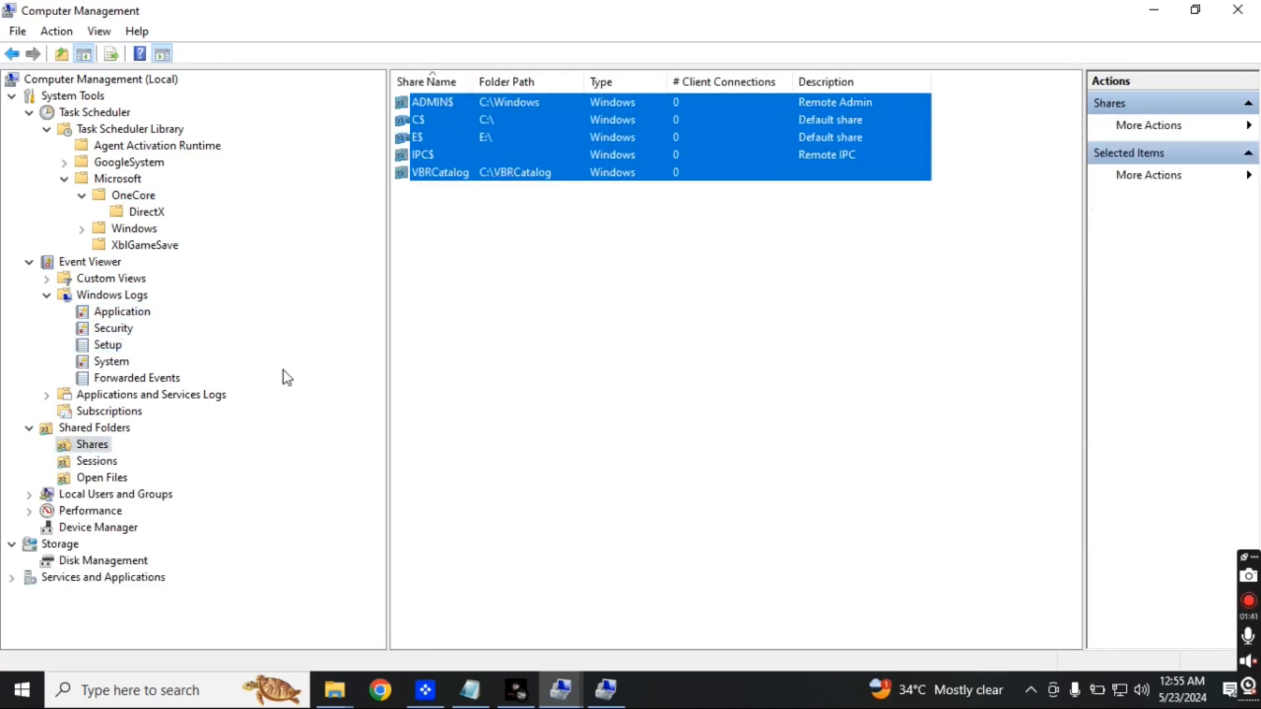
click(112, 462)
click(114, 477)
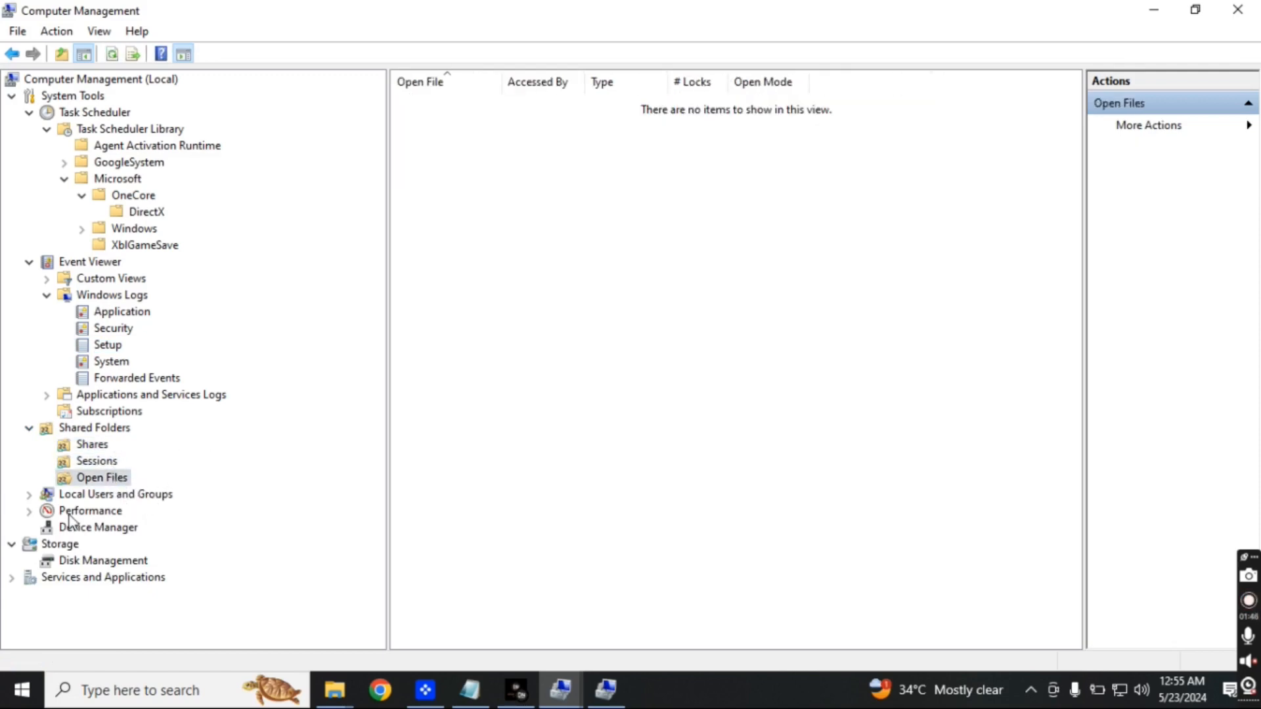
- Expand Local Users and Groups and view the local Users and Groups lists
click(29, 496)
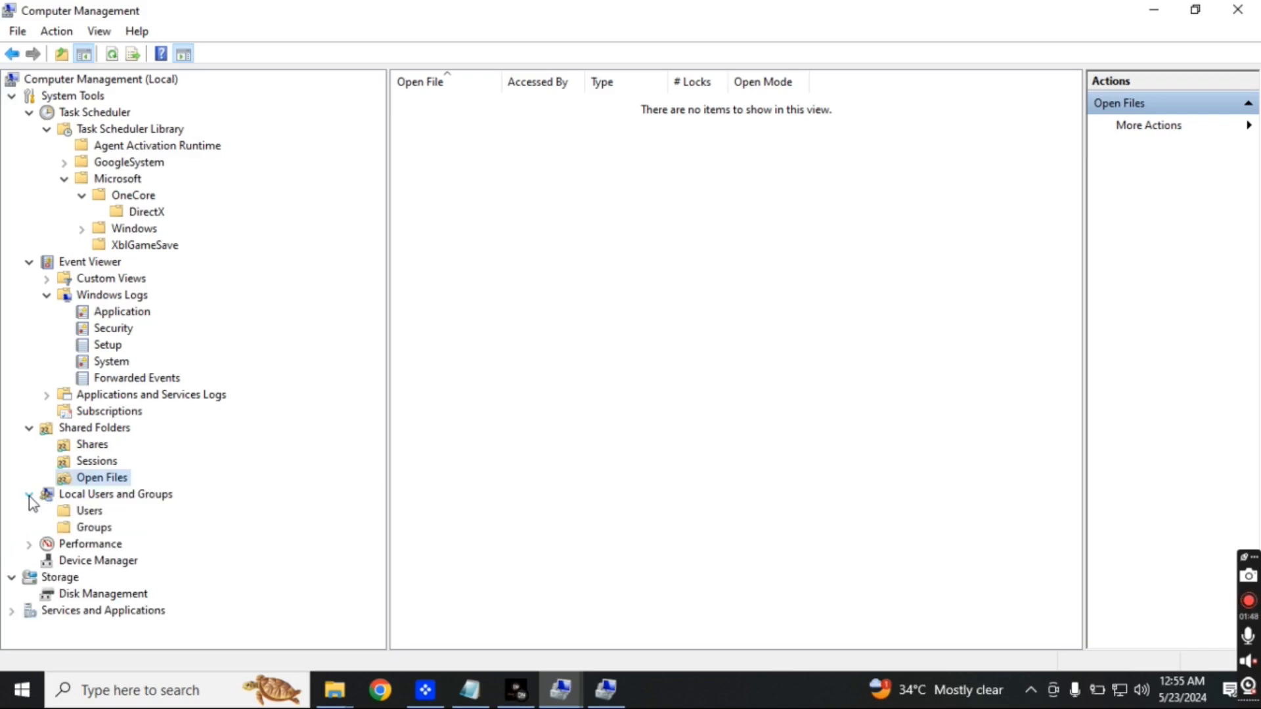
click(98, 510)
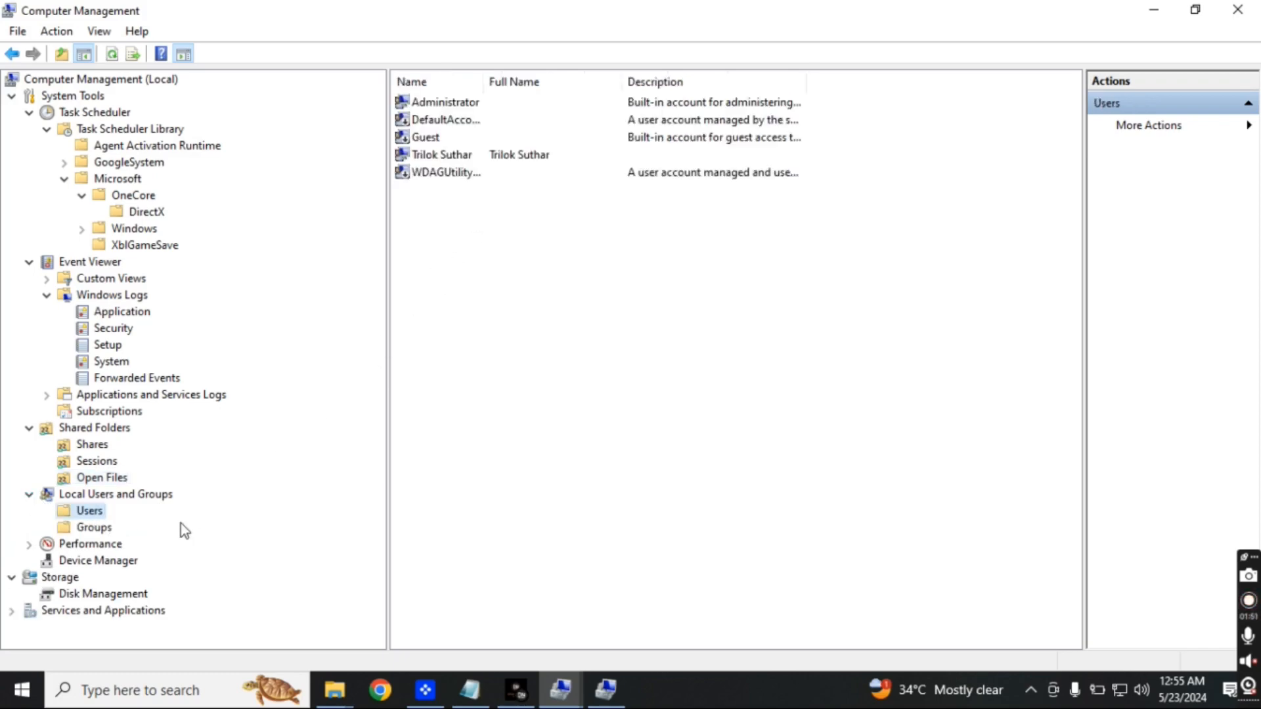
click(105, 529)
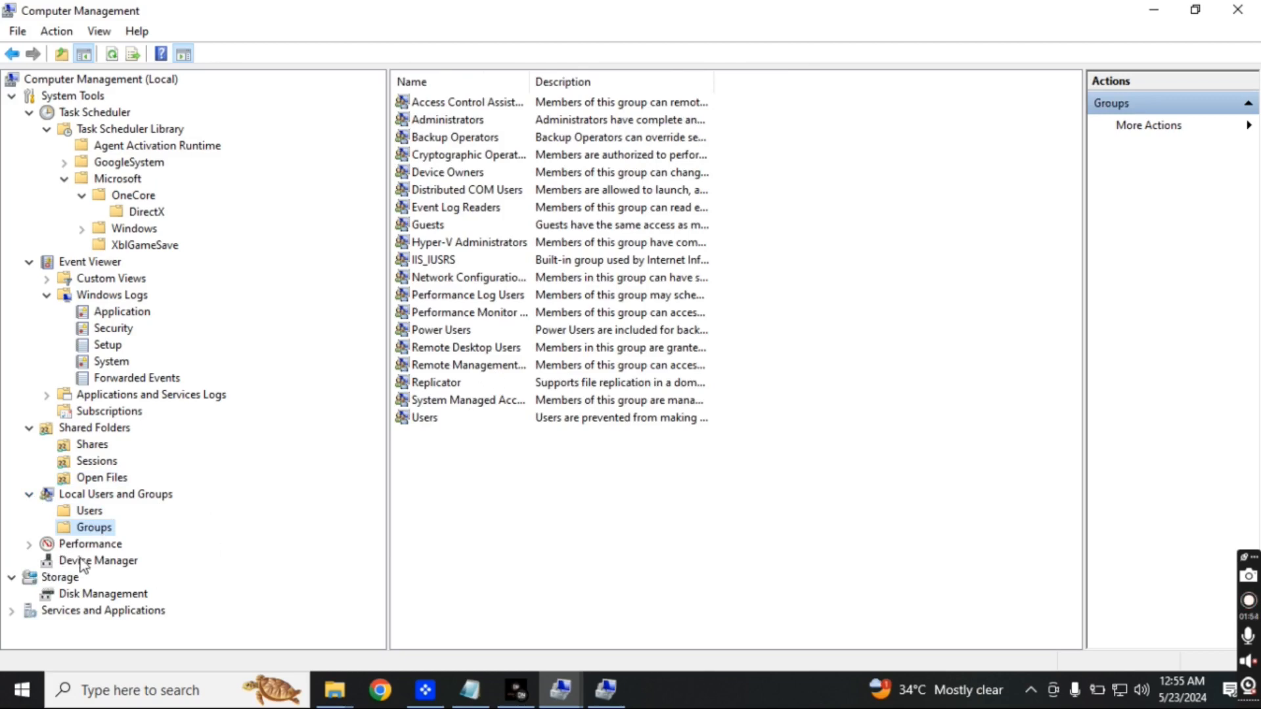
- Expand Performance, look at Data Collector Sets, and open Performance Monitor under Monitoring Tools
click(29, 544)
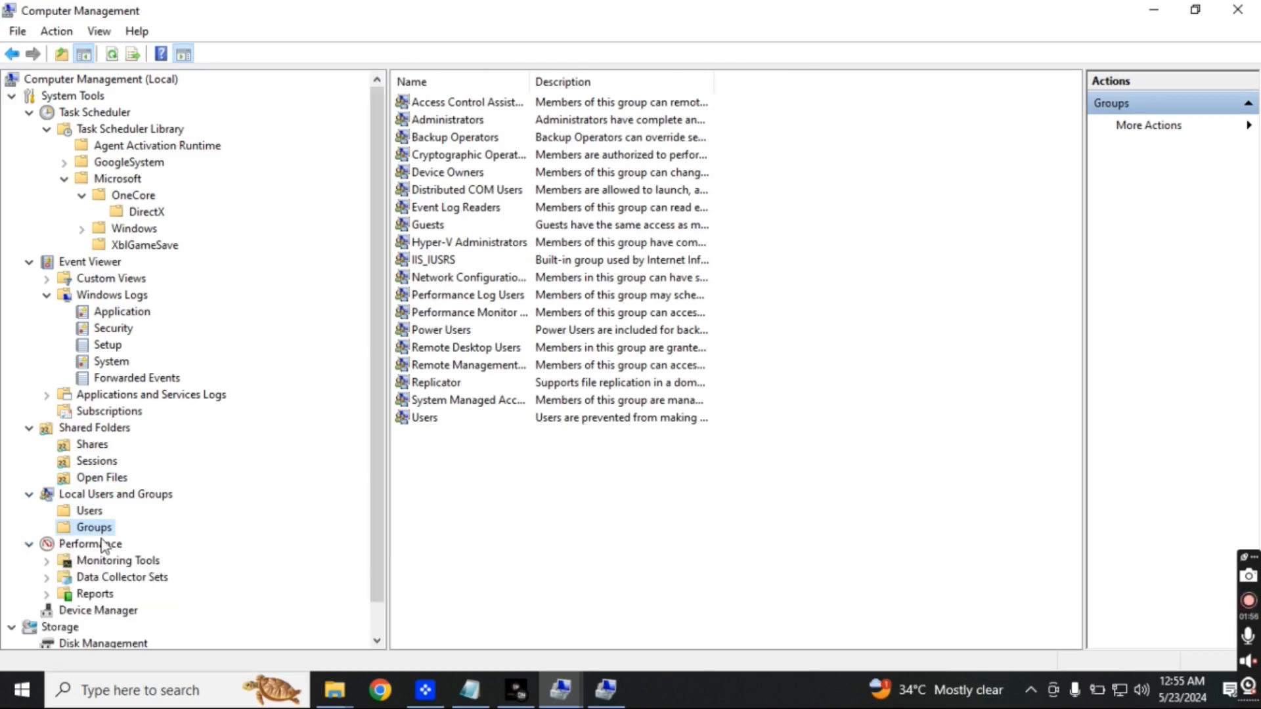
click(46, 562)
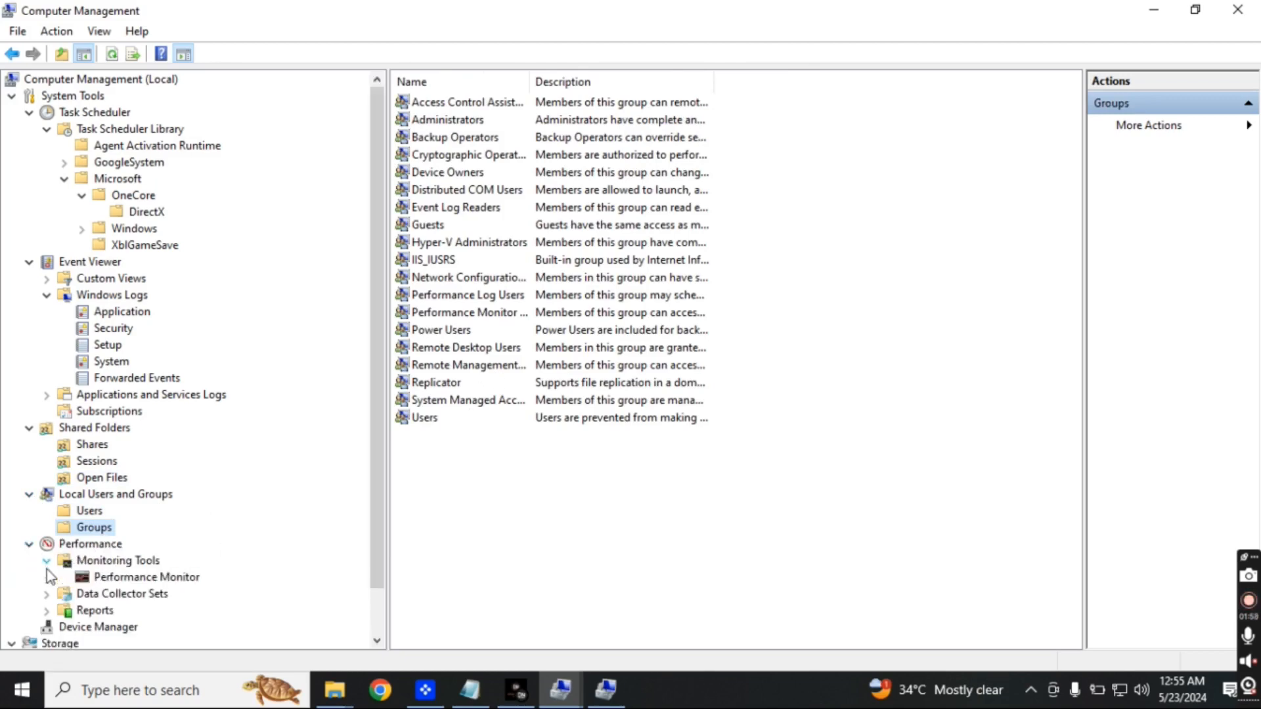
double_click(116, 564)
click(125, 580)
click(119, 562)
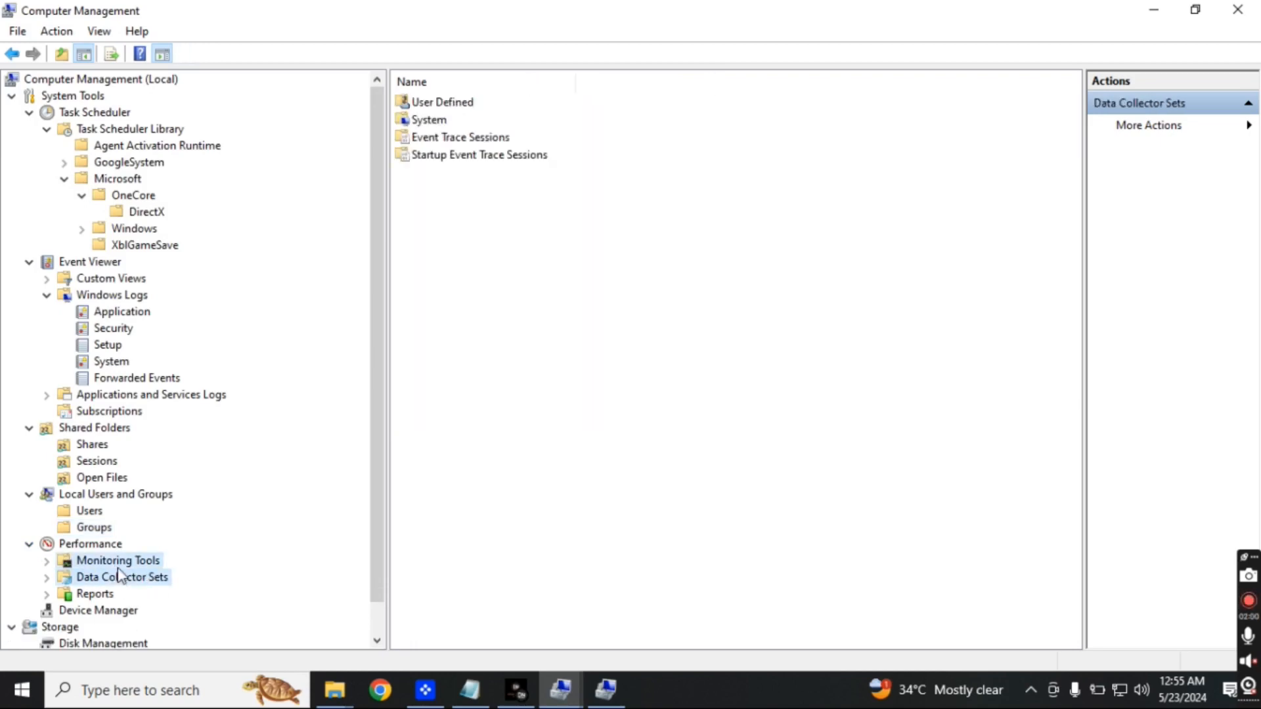
double_click(487, 101)
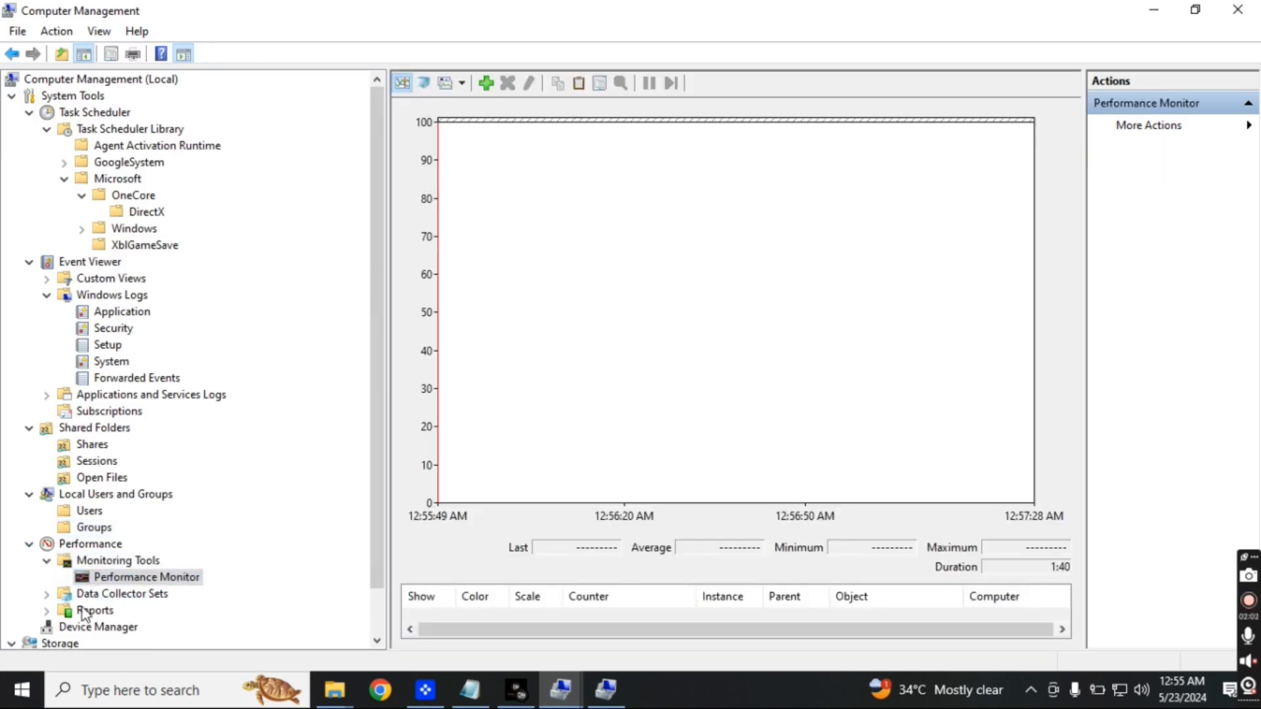
- Expand Data Collector Sets and view its User Defined sets
double_click(99, 595)
click(448, 103)
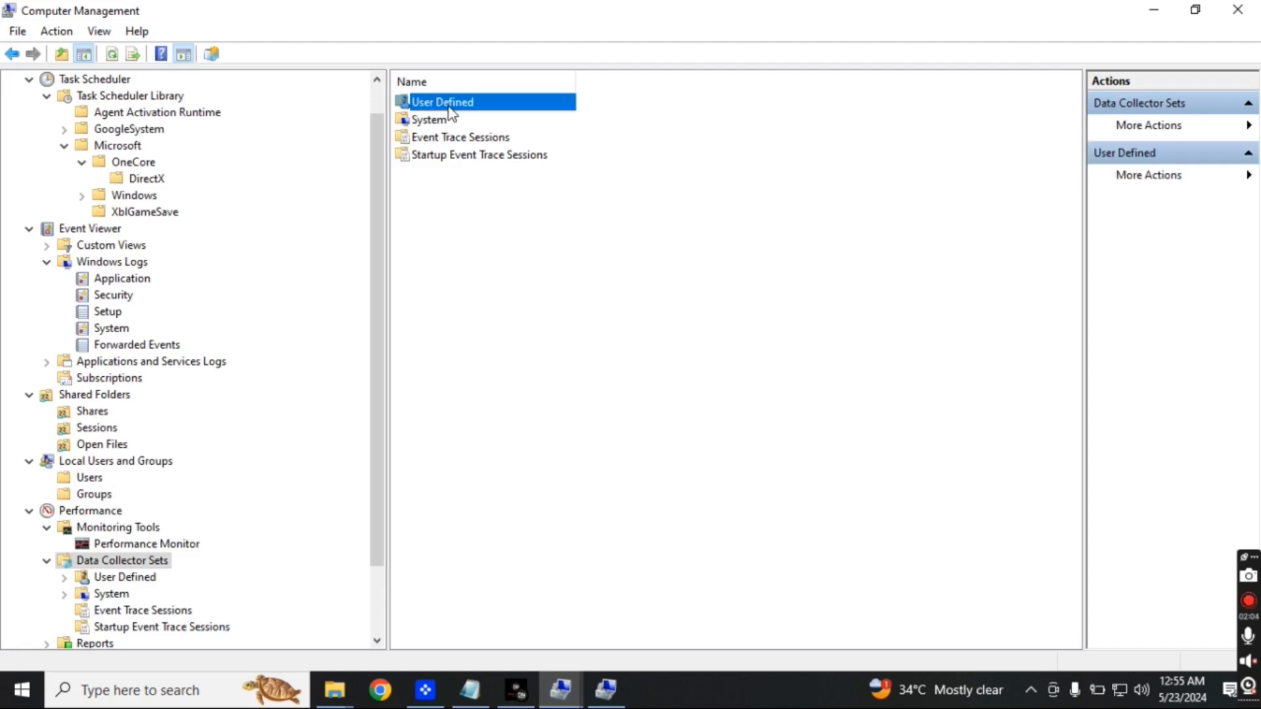
scroll(151, 459, down, 2)
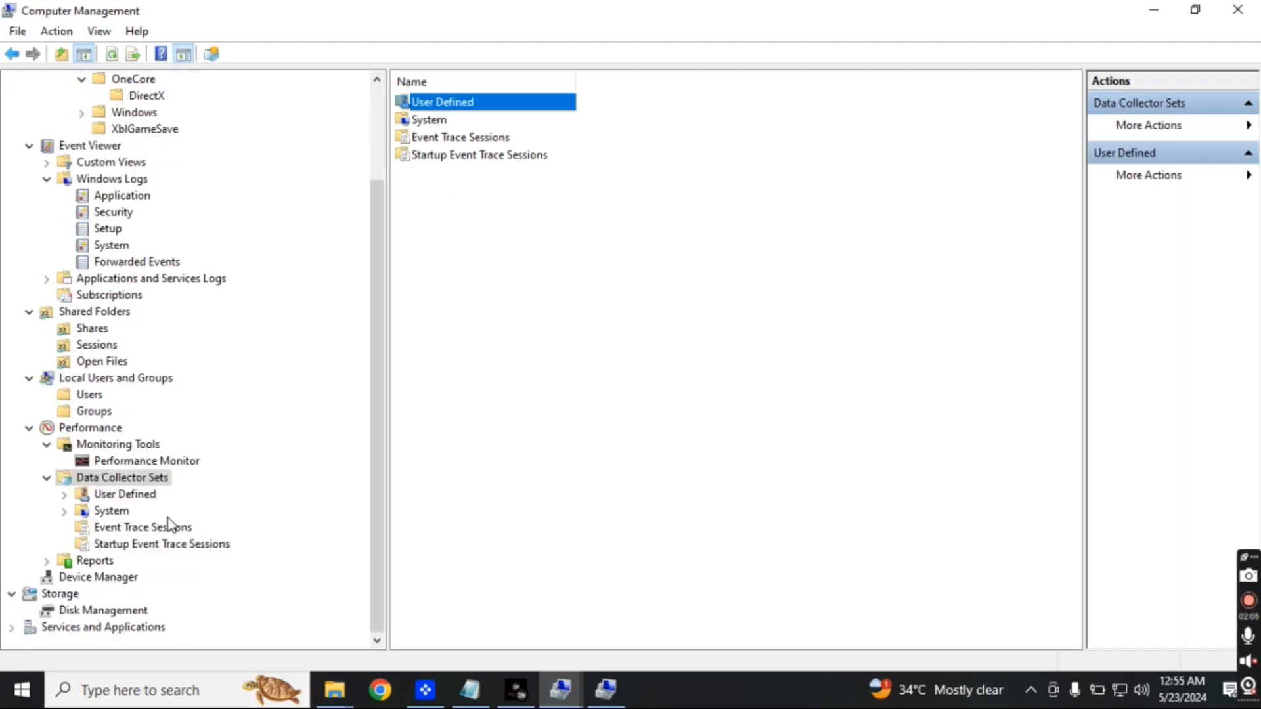
click(127, 499)
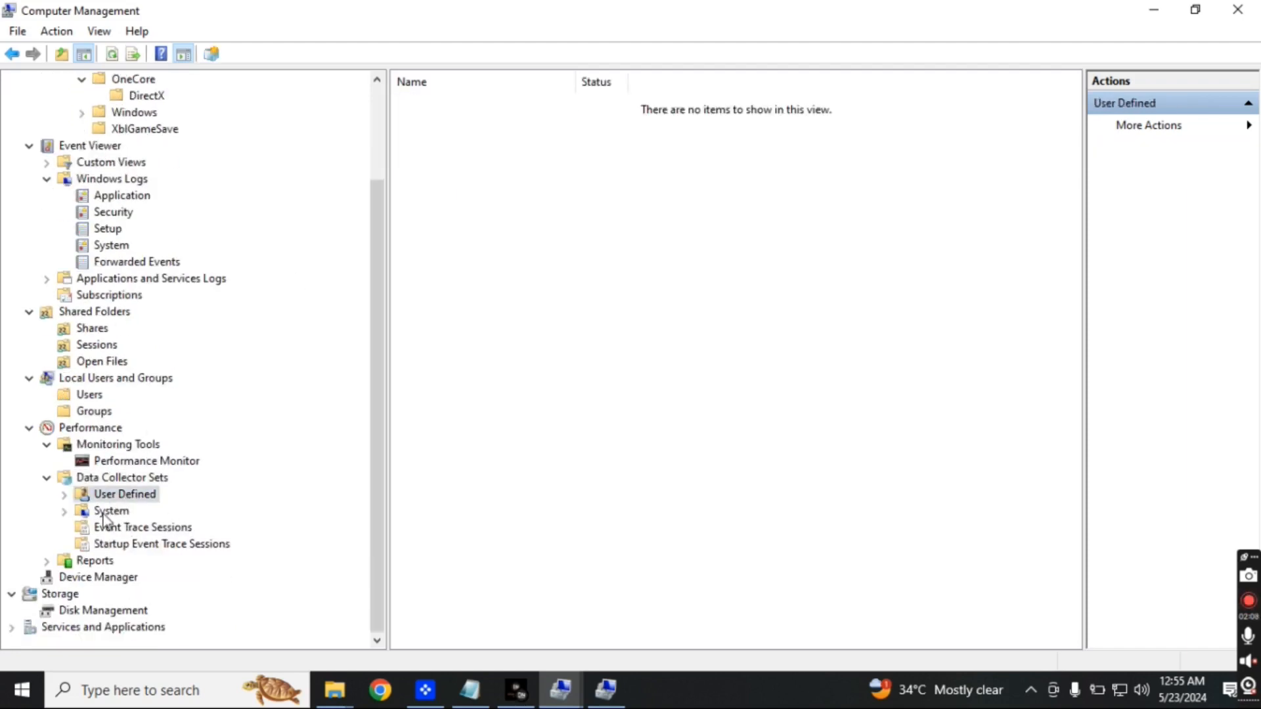
- Expand the System data collector sets and view System Diagnostics and System Performance
click(97, 511)
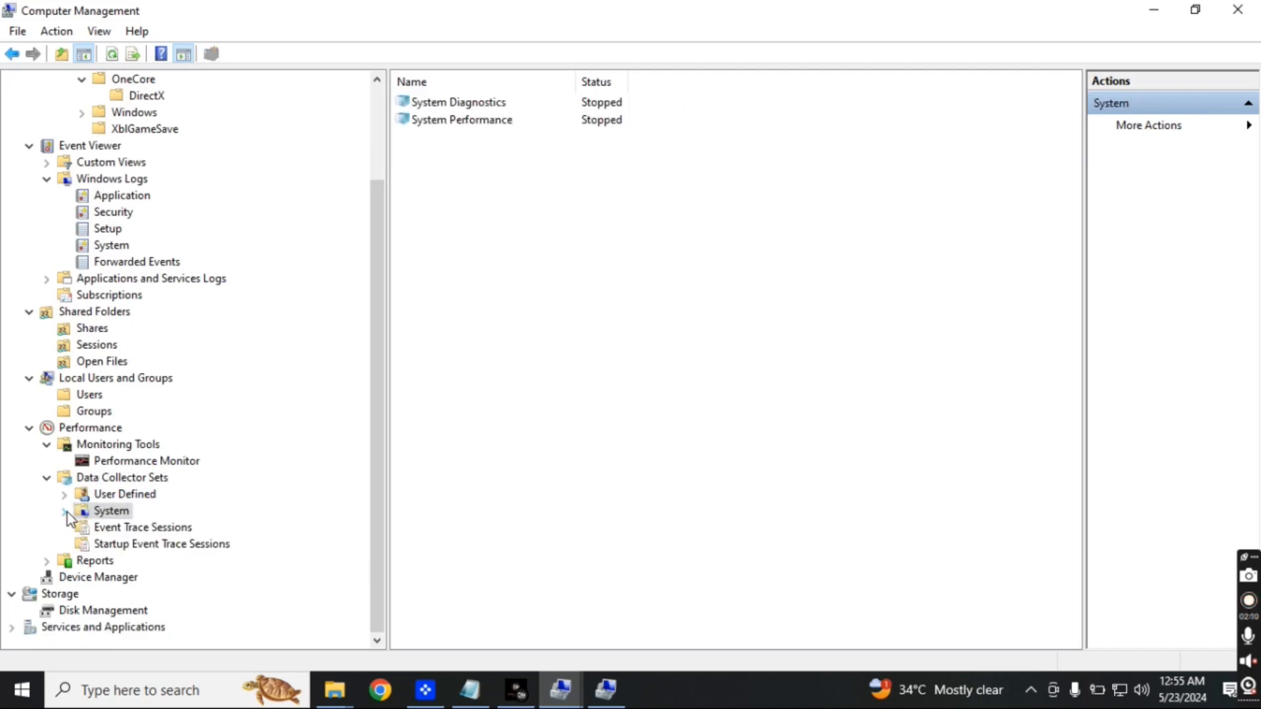
click(65, 511)
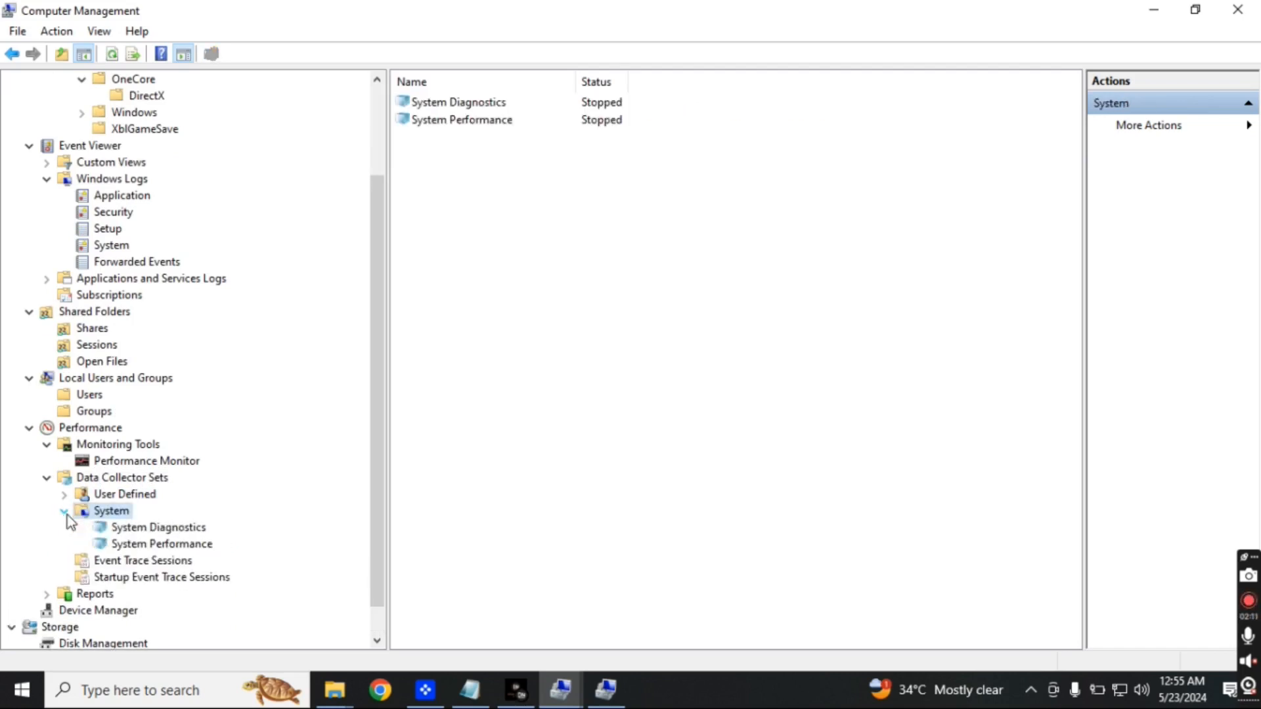
click(170, 529)
click(178, 545)
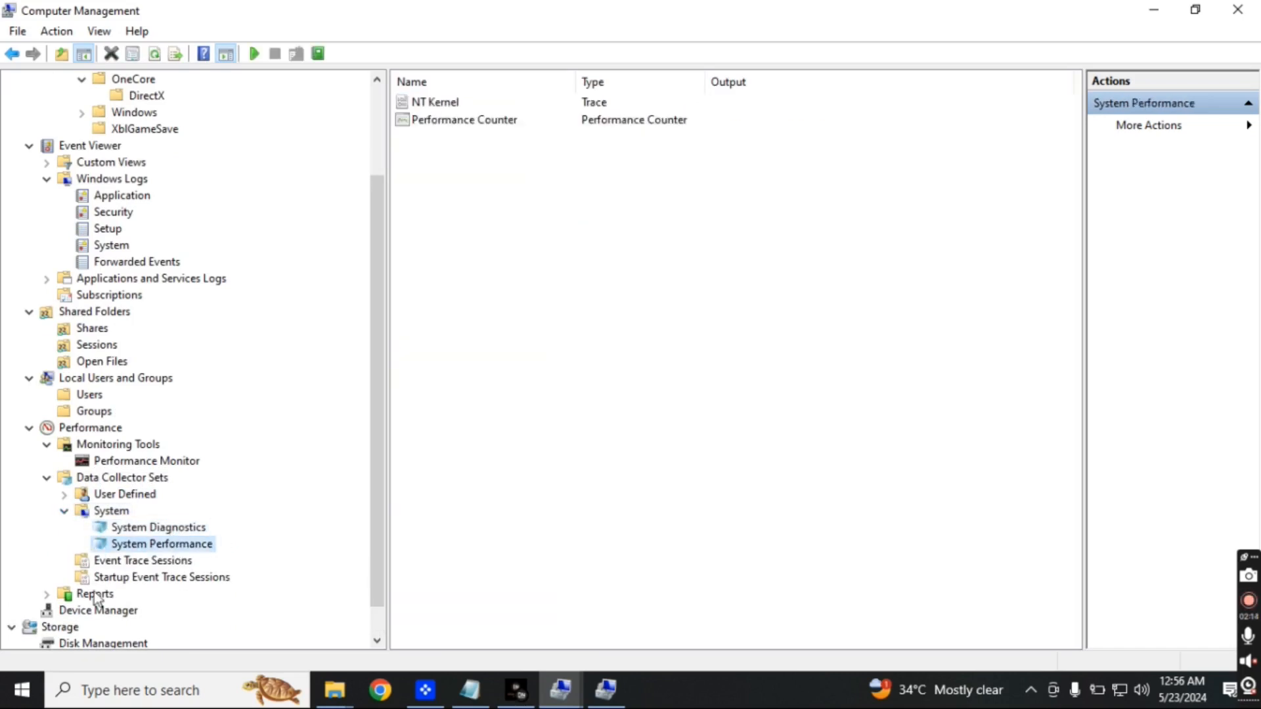
- Expand Reports to view its User Defined and System reports, and select Event Trace Sessions under Data Collector Sets
scroll(77, 594, down, 1)
click(47, 562)
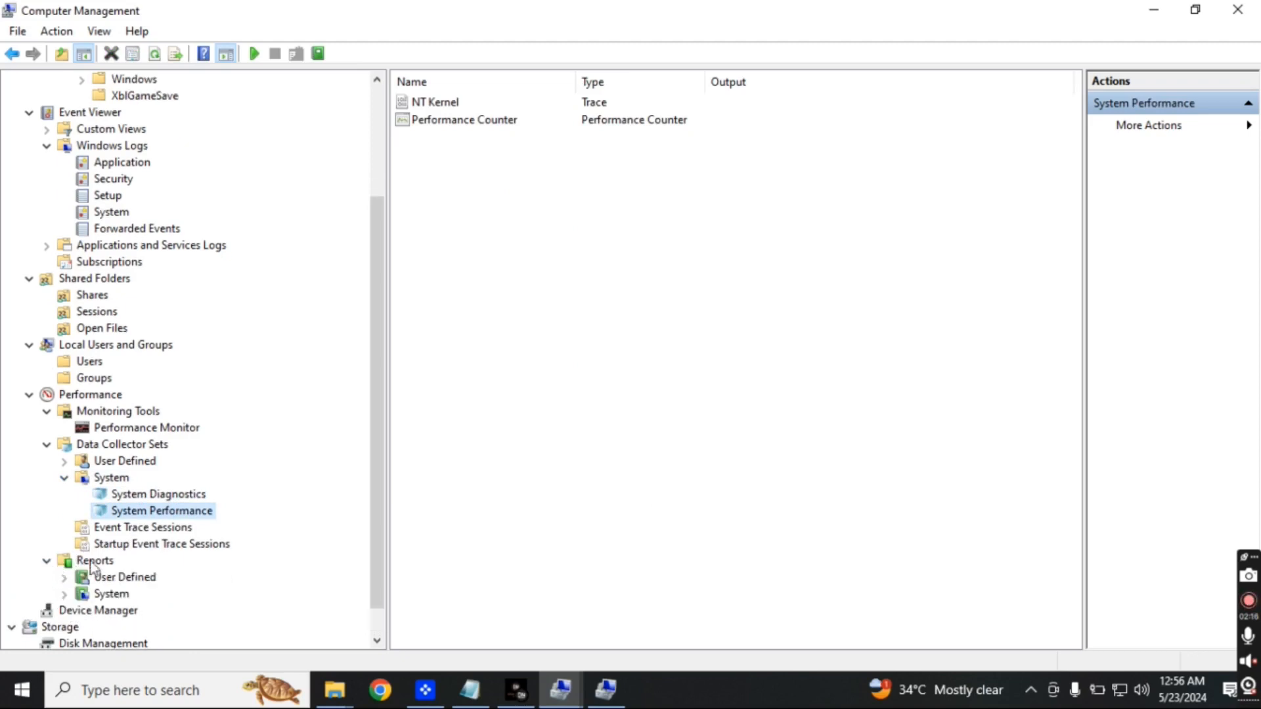
click(108, 578)
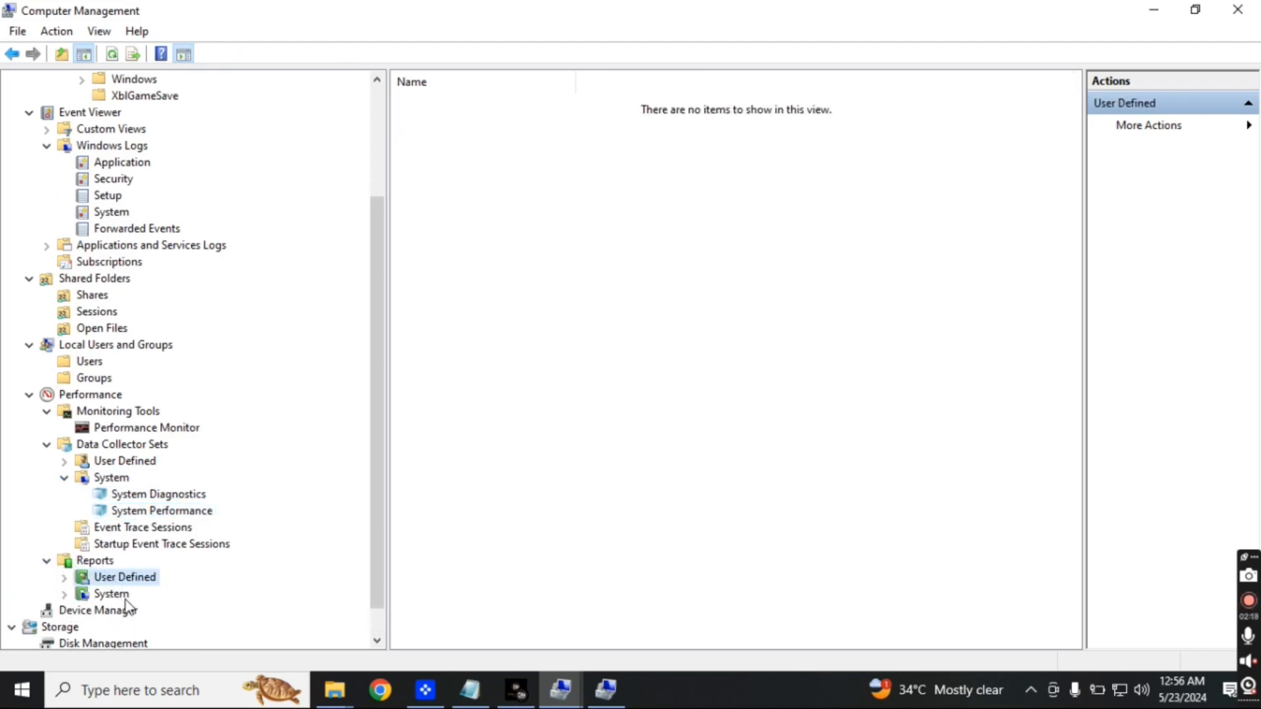
click(125, 594)
click(135, 531)
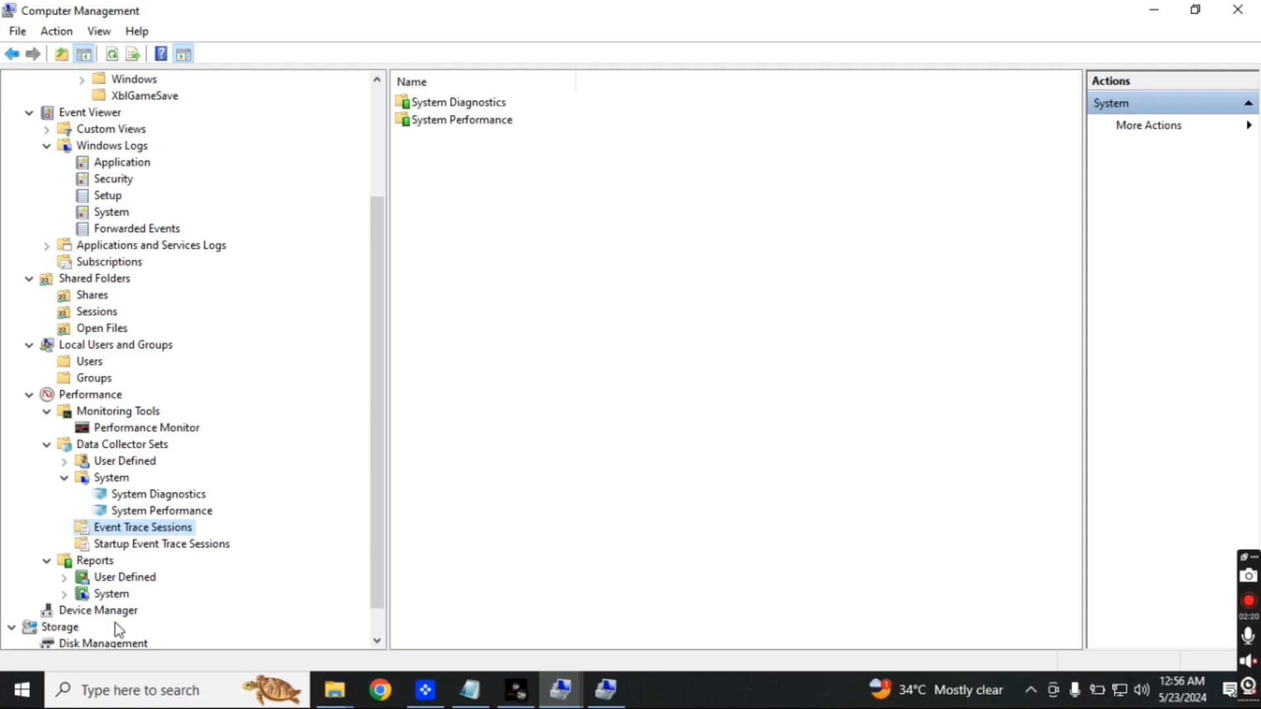
- Open Device Manager and expand Imaging devices
scroll(77, 620, down, 1)
click(102, 577)
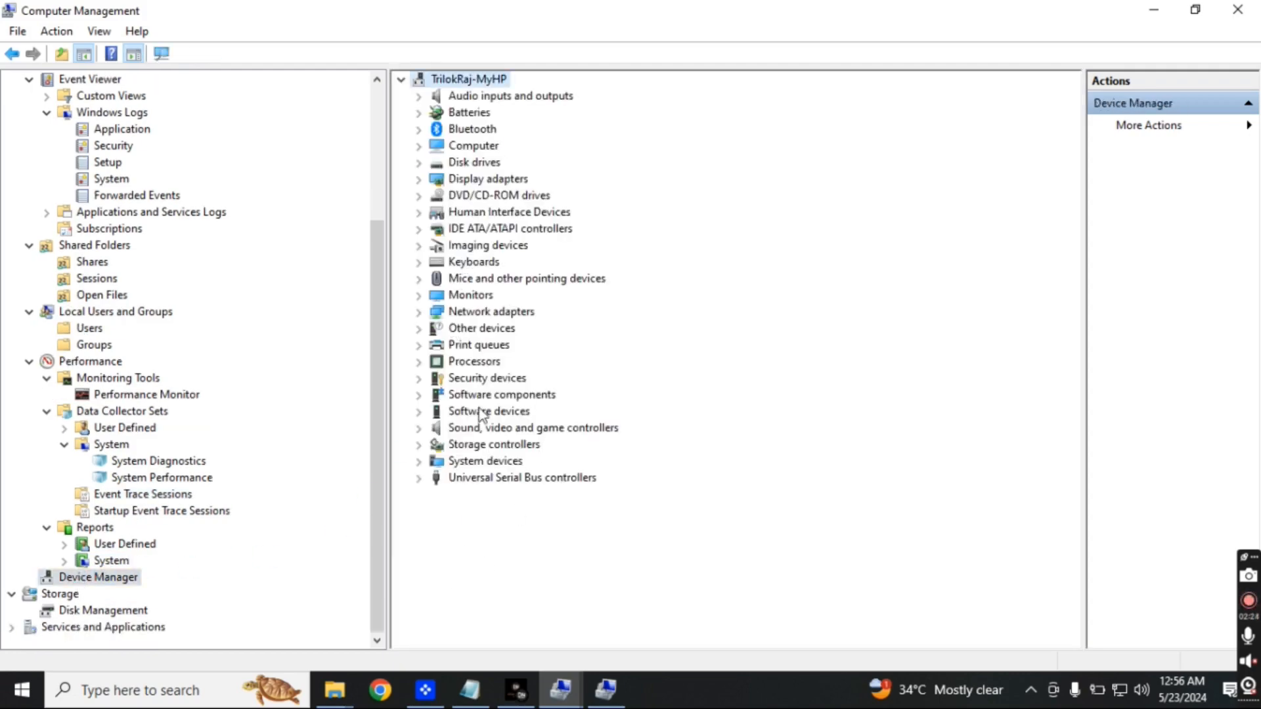
click(482, 248)
click(419, 247)
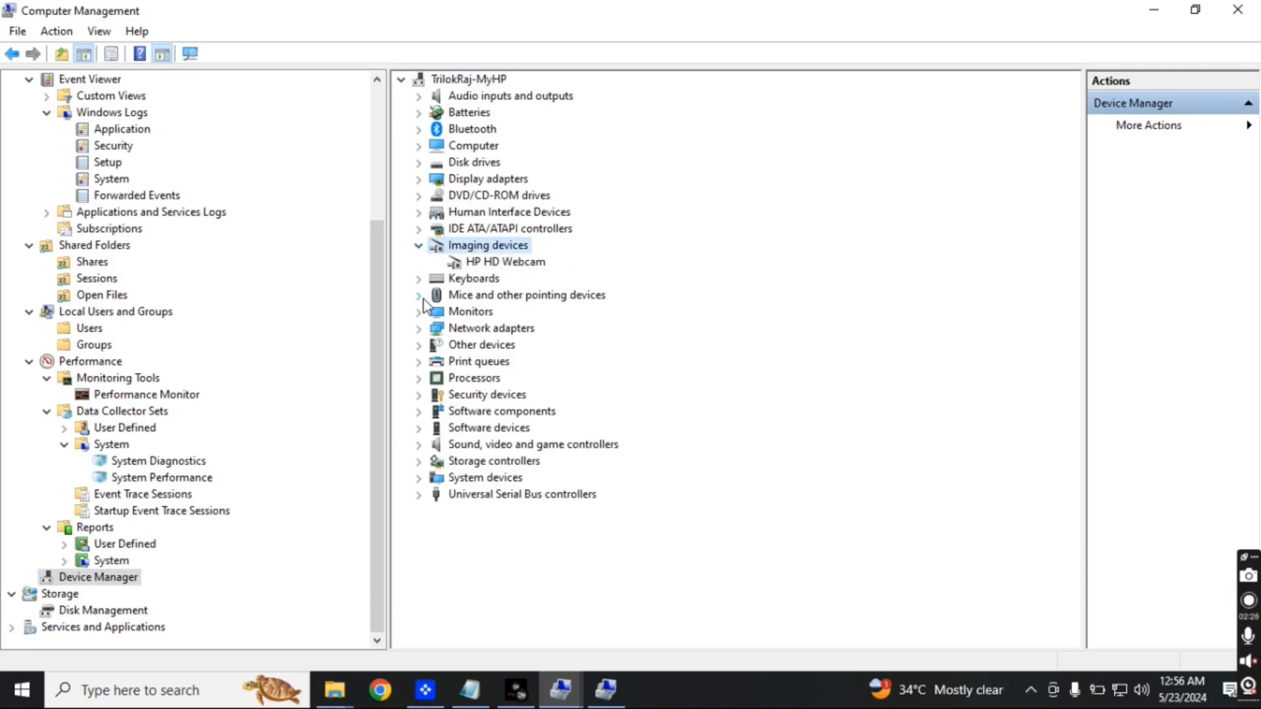
- Expand Processors in Device Manager and review the actions available for the first processor
click(418, 378)
click(419, 379)
click(419, 379)
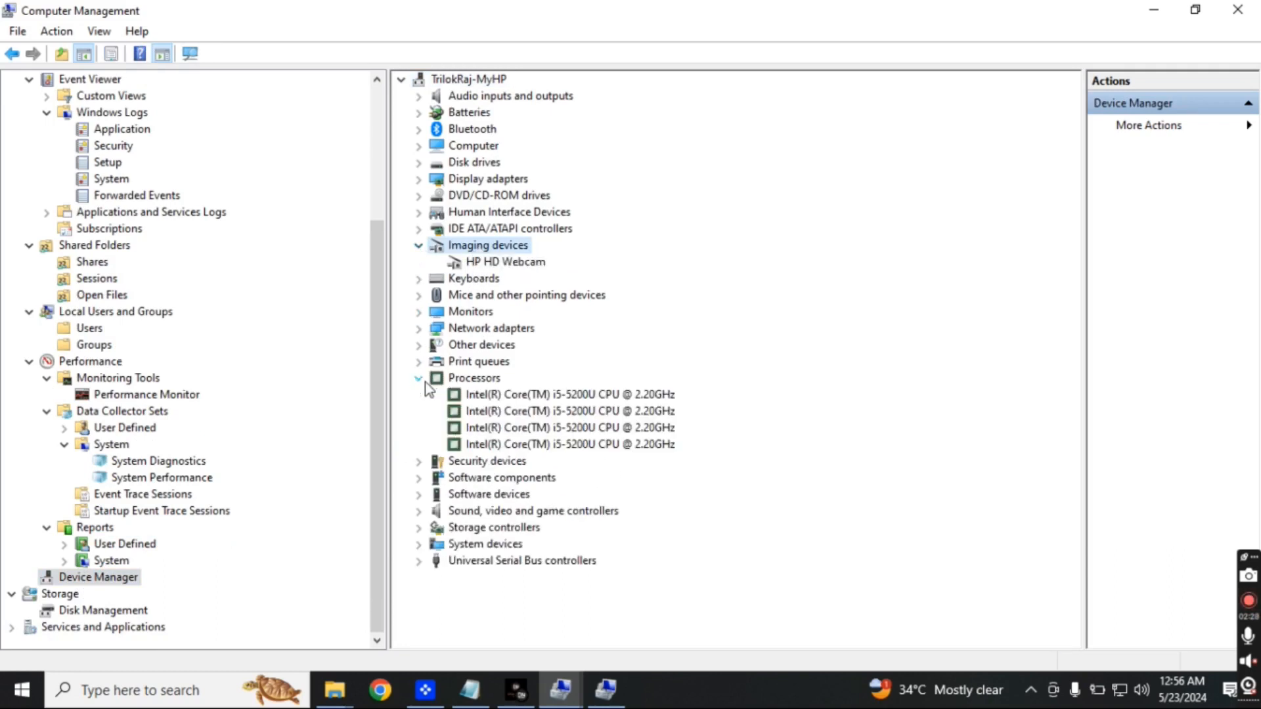
right_click(475, 393)
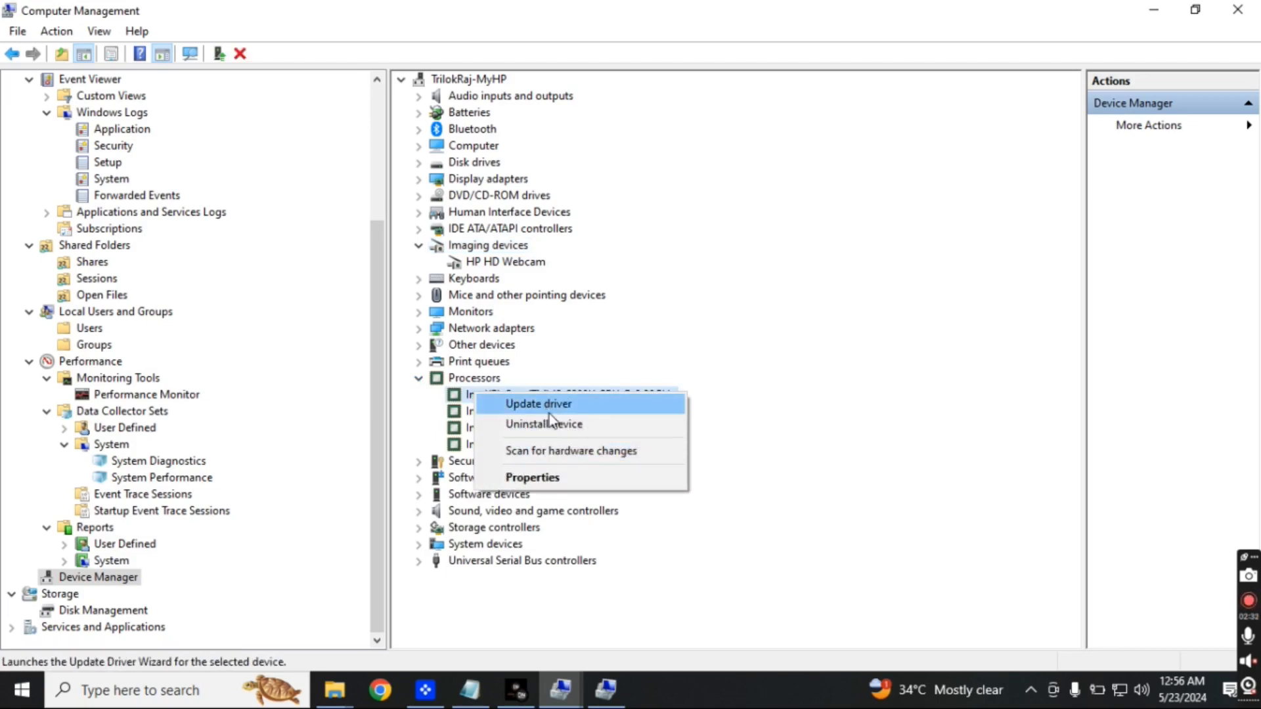
click(504, 607)
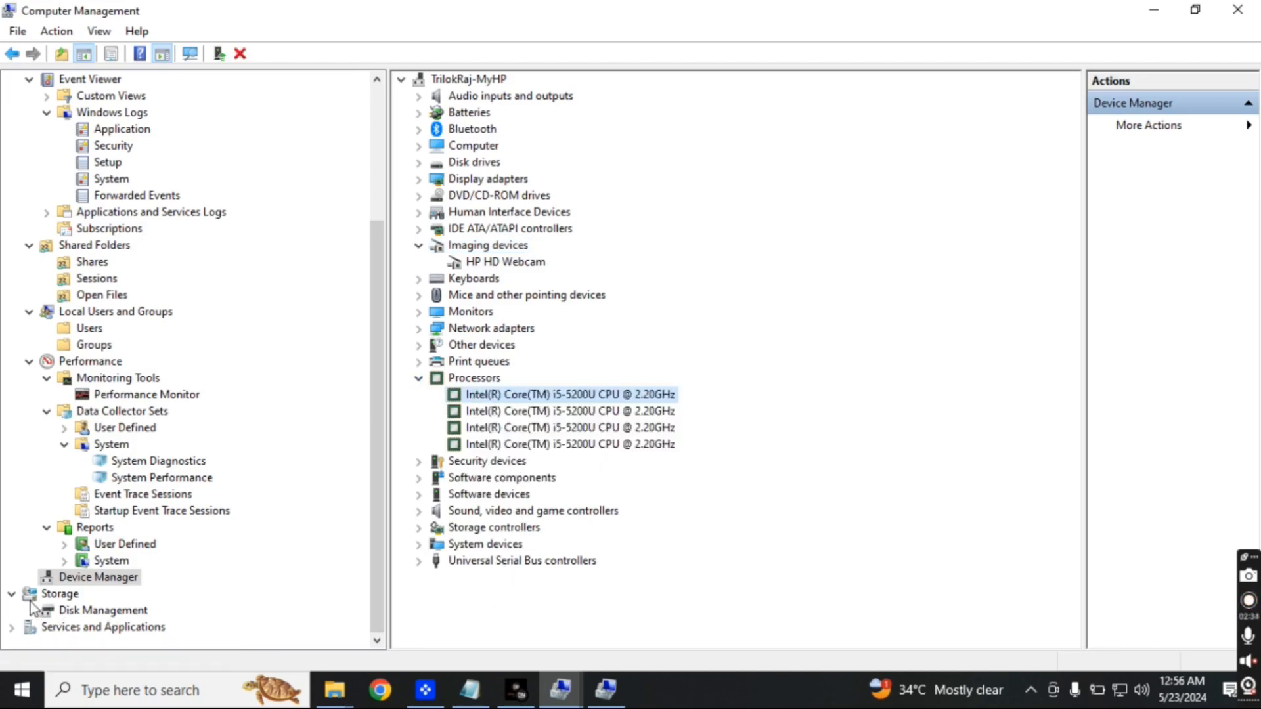
- Open Disk Management with a wider volume view and review the actions available for the C: and E: volumes and Disk 0
click(82, 614)
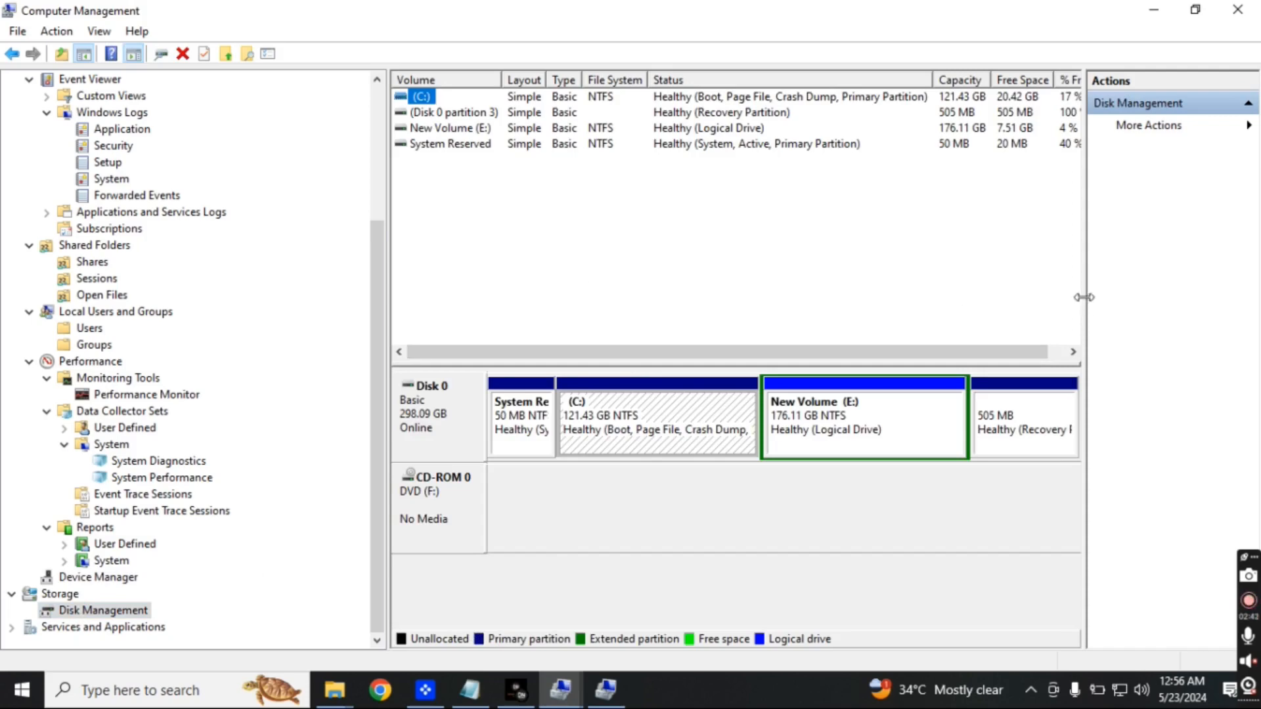
drag(1085, 298, 1168, 303)
right_click(773, 440)
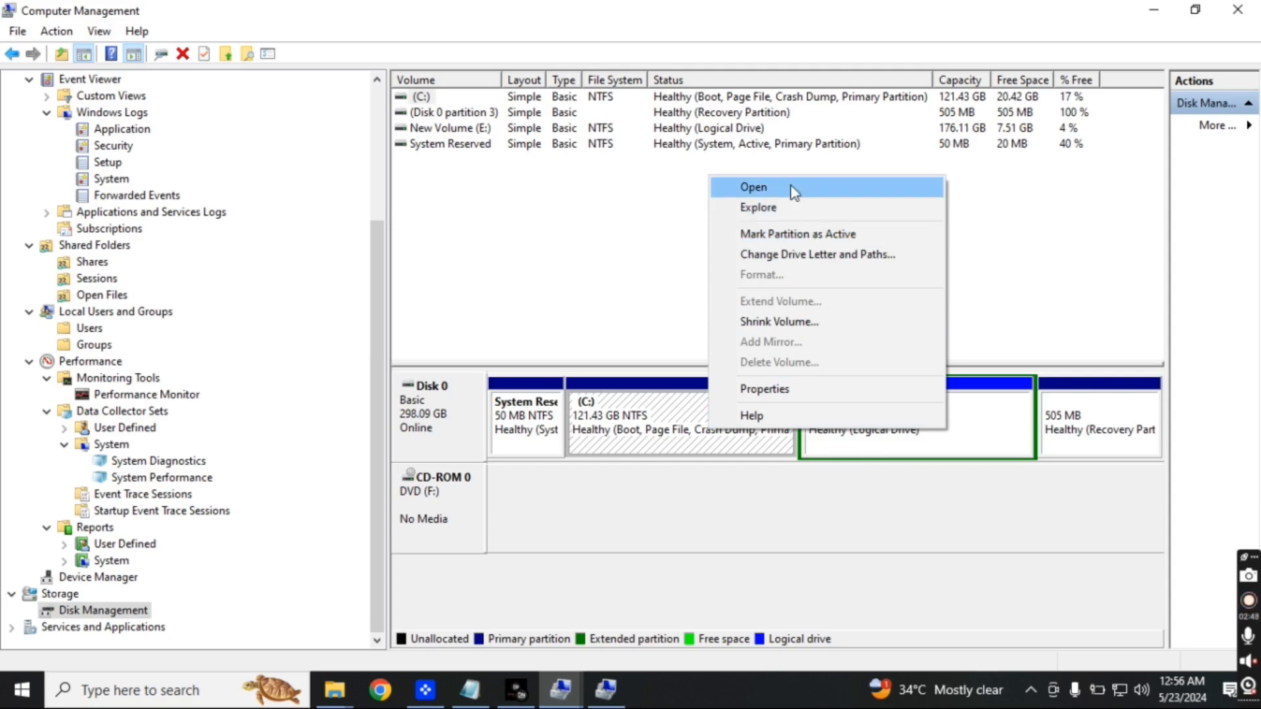
right_click(944, 440)
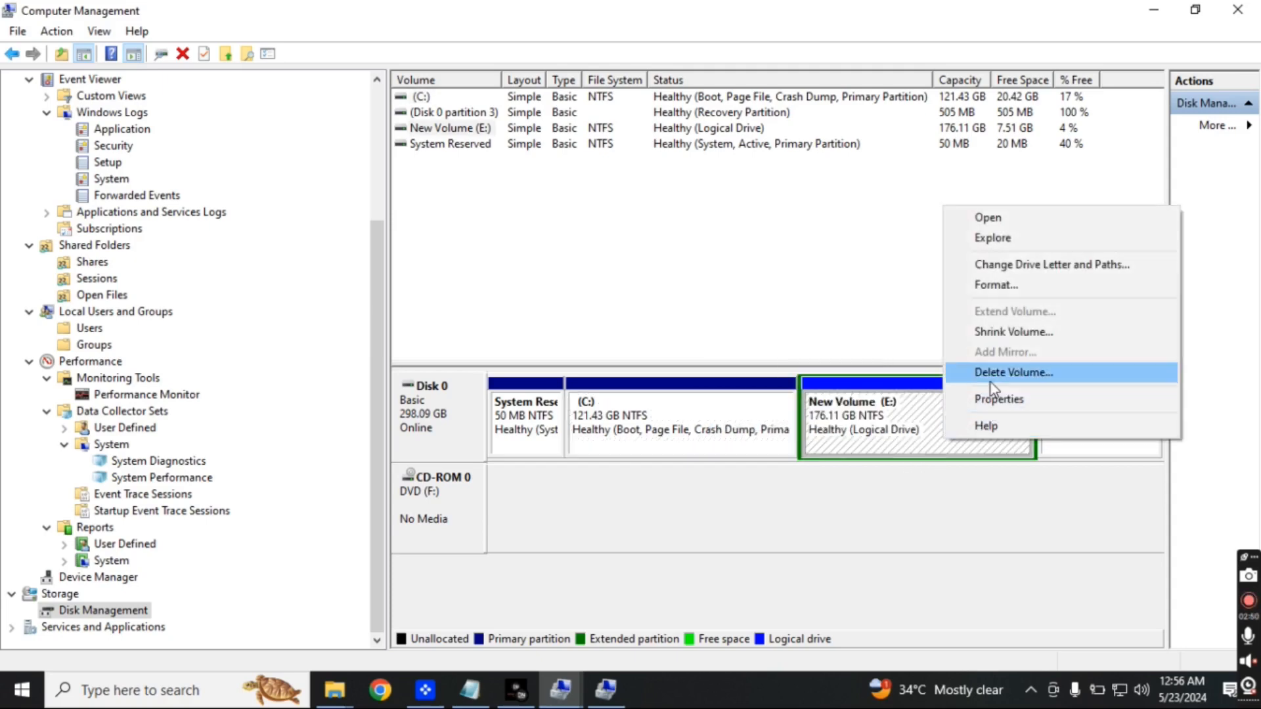
right_click(422, 427)
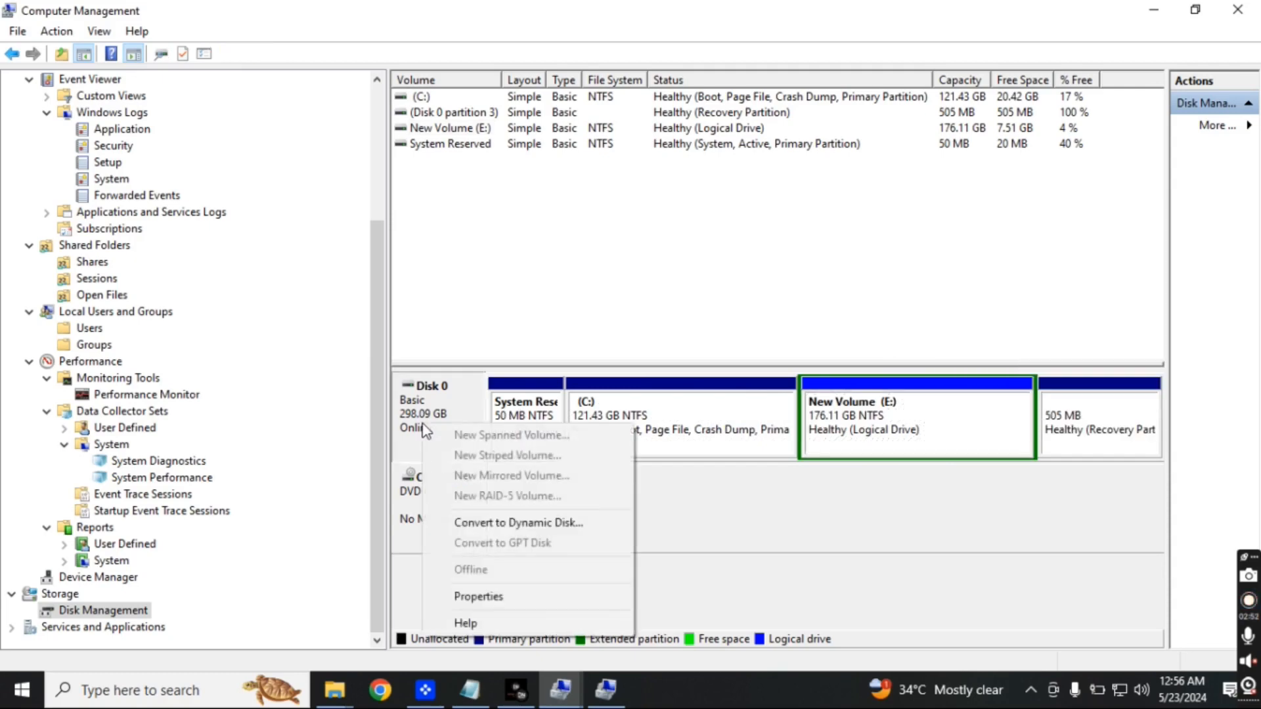
- Remove drive letter F: from the CD-ROM 0 DVD drive
right_click(402, 501)
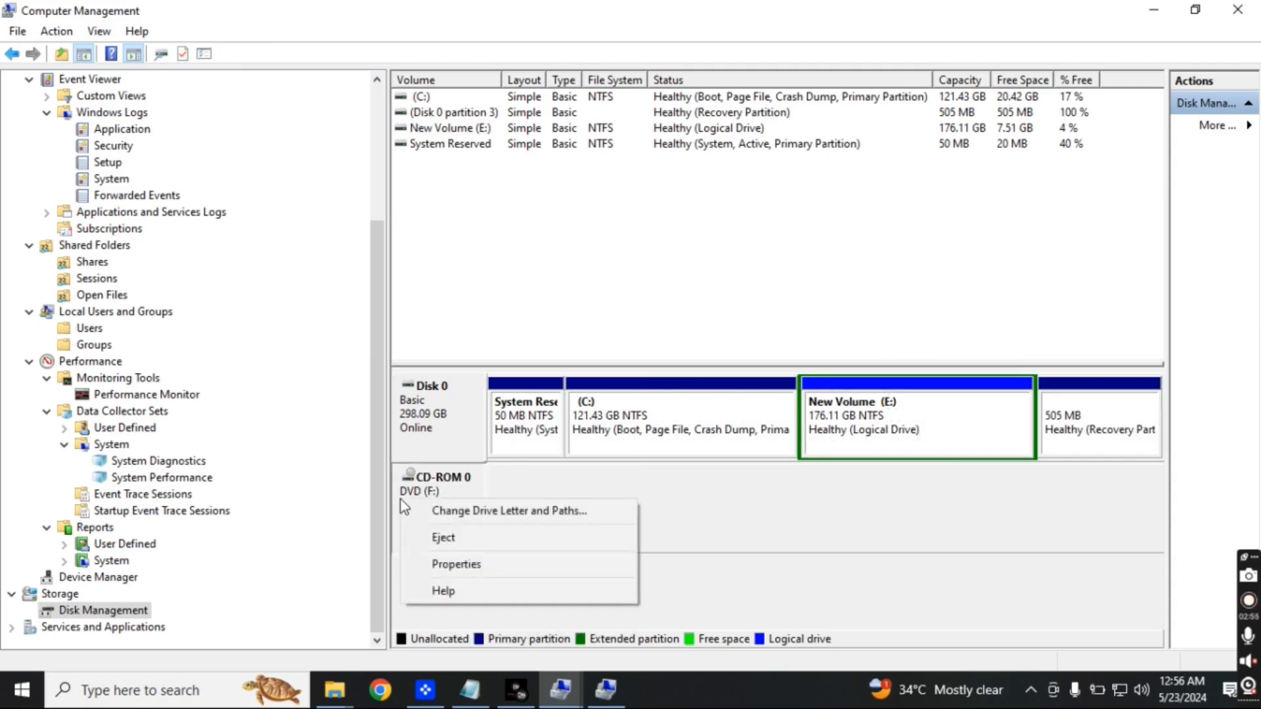
click(483, 515)
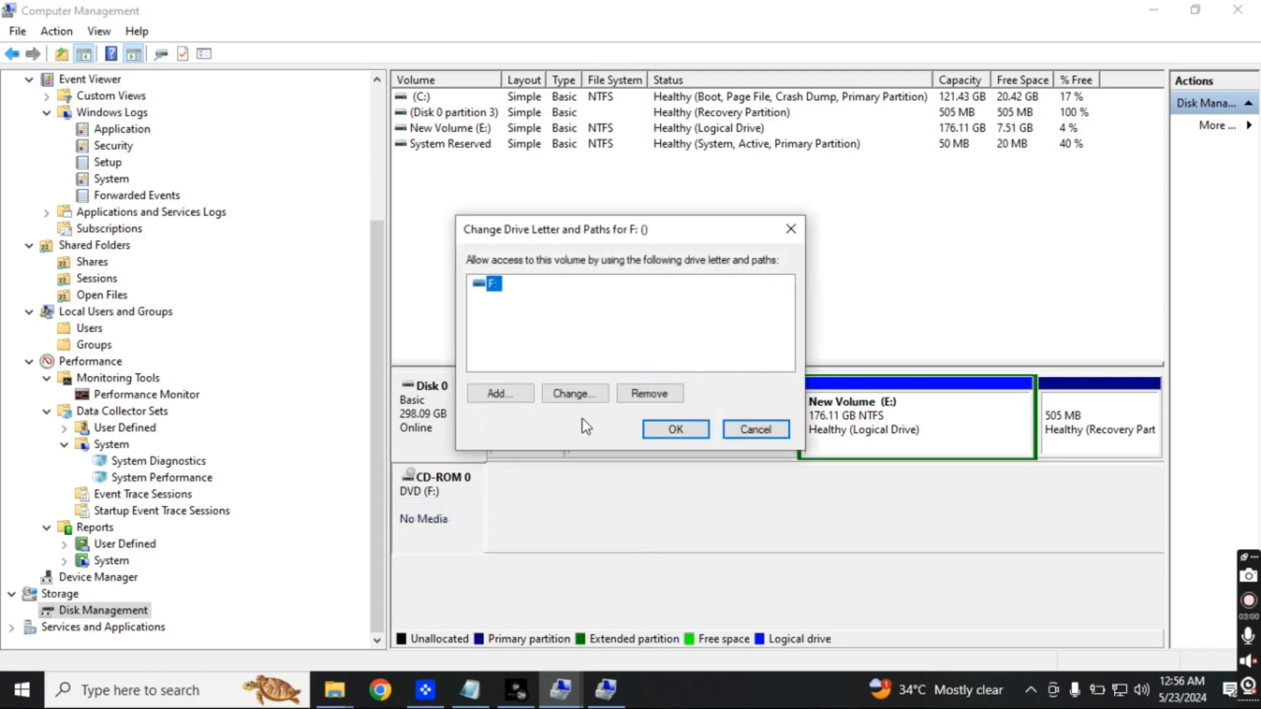
click(650, 393)
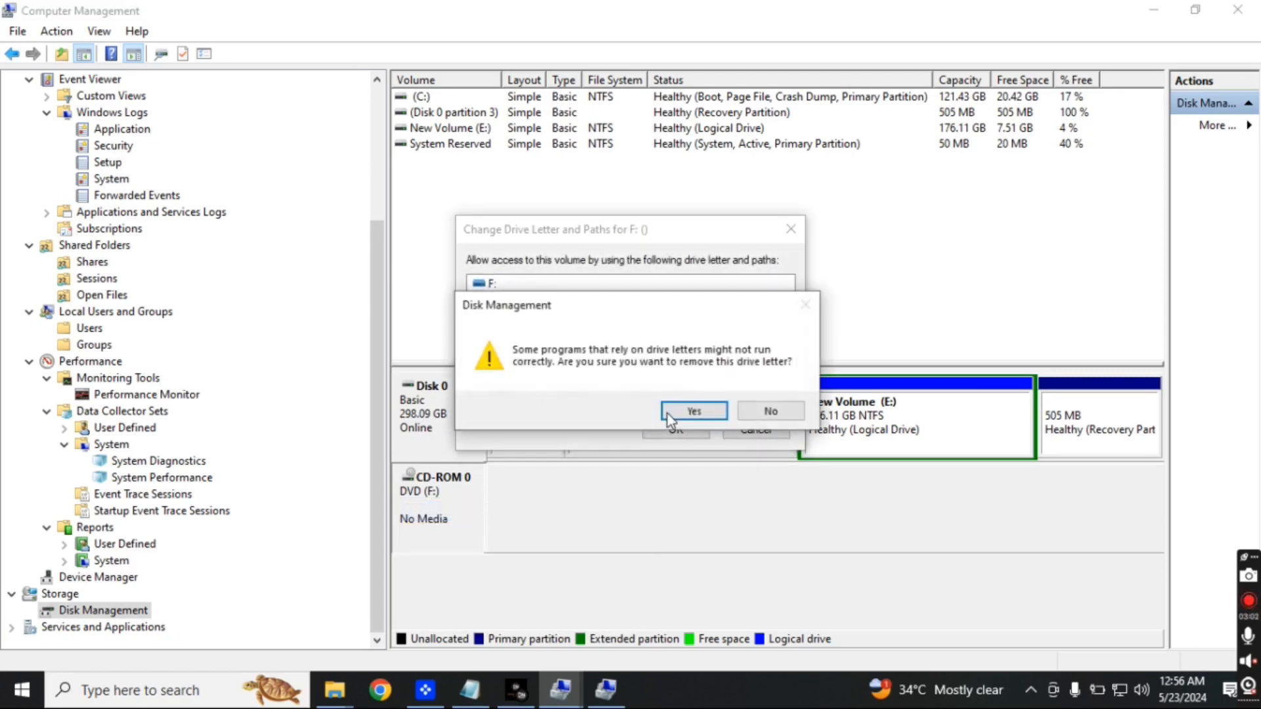
click(677, 414)
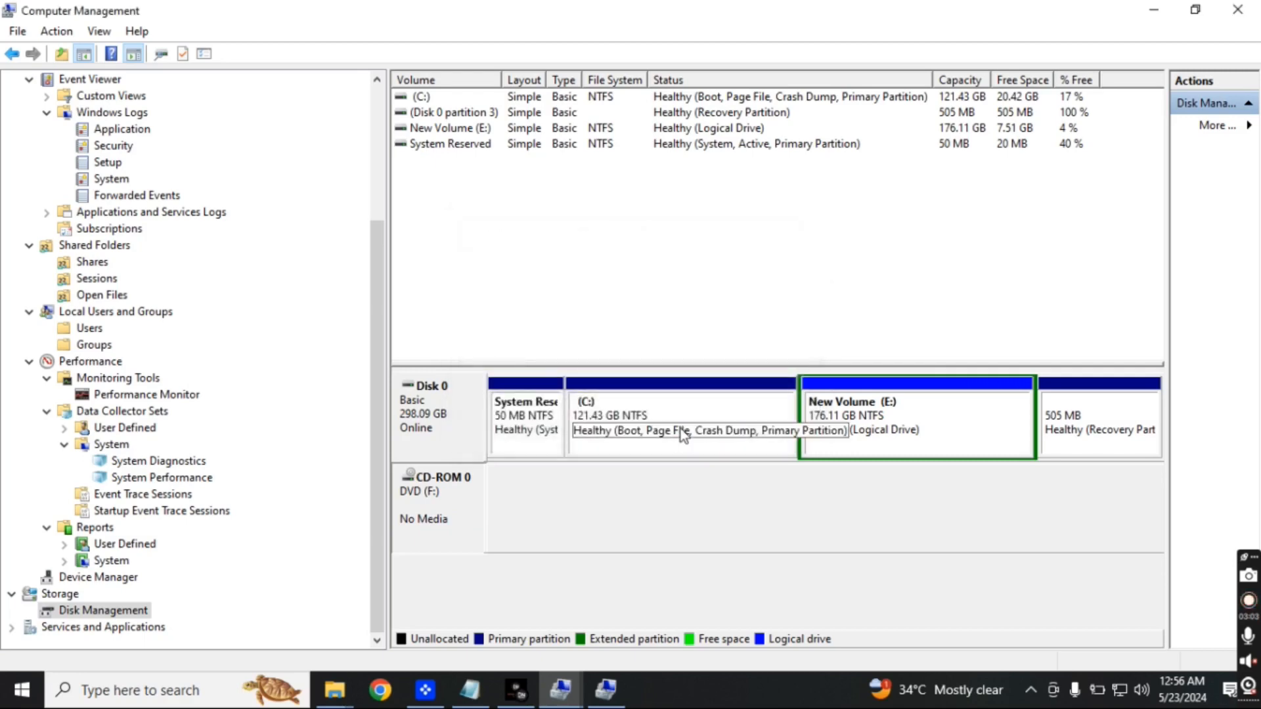
right_click(452, 511)
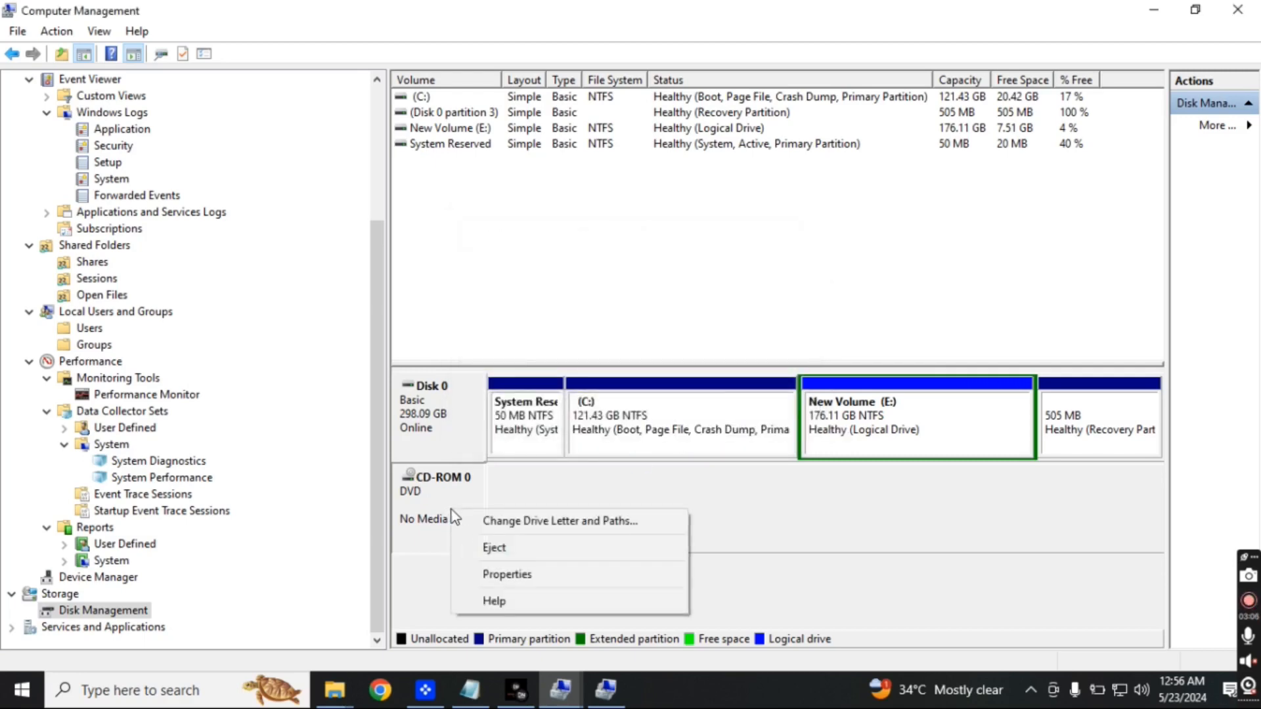
click(429, 605)
- Check the drives listed under This PC in File Explorer, and return to Disk Management in Computer Management
key(super+e)
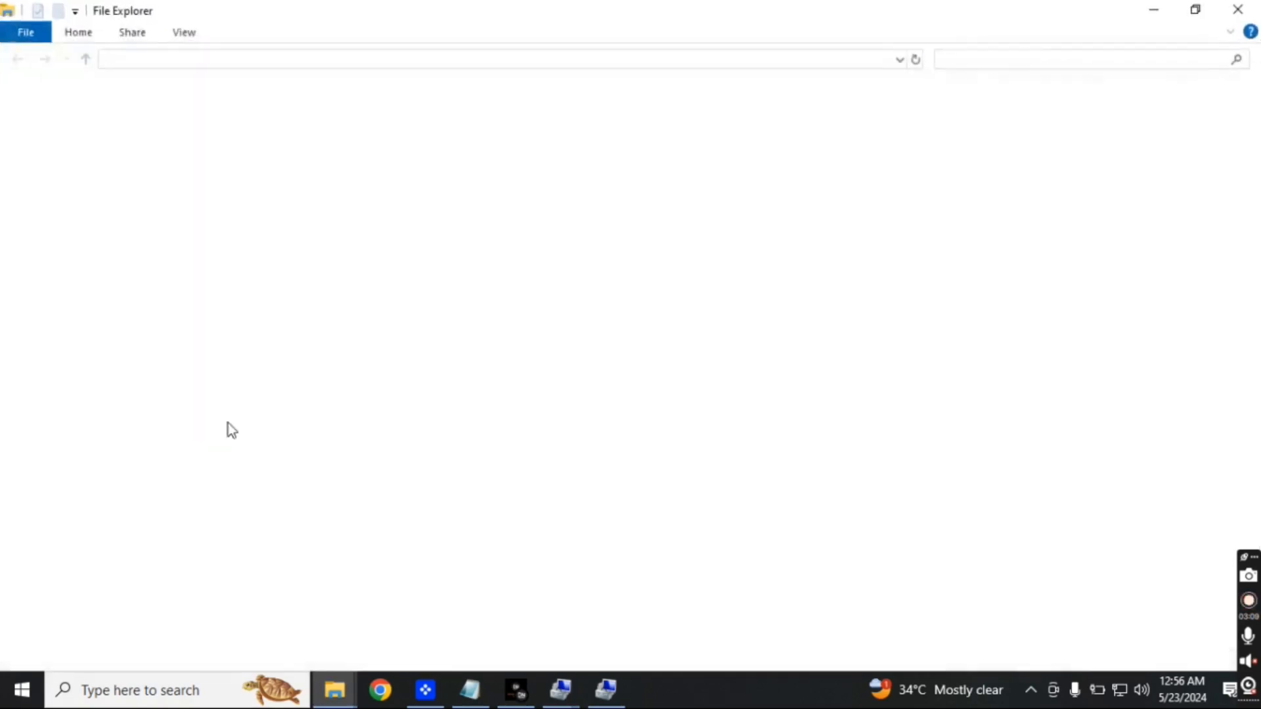
click(70, 309)
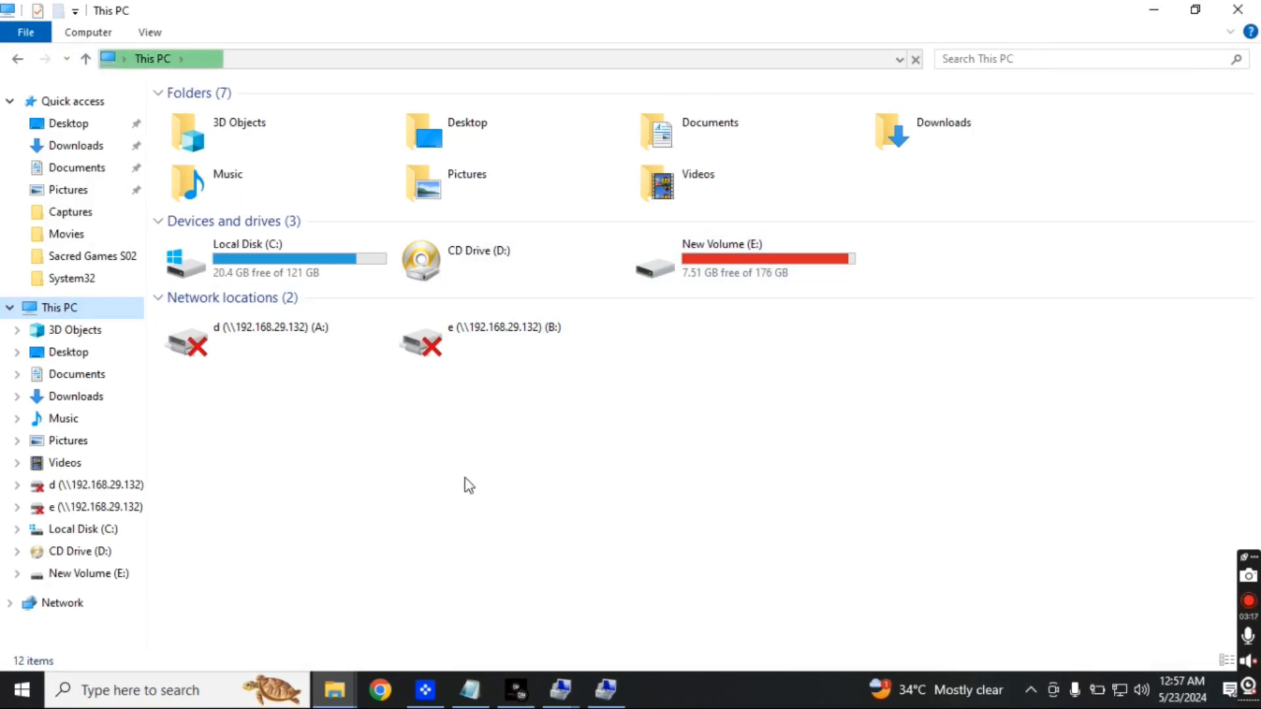
click(599, 688)
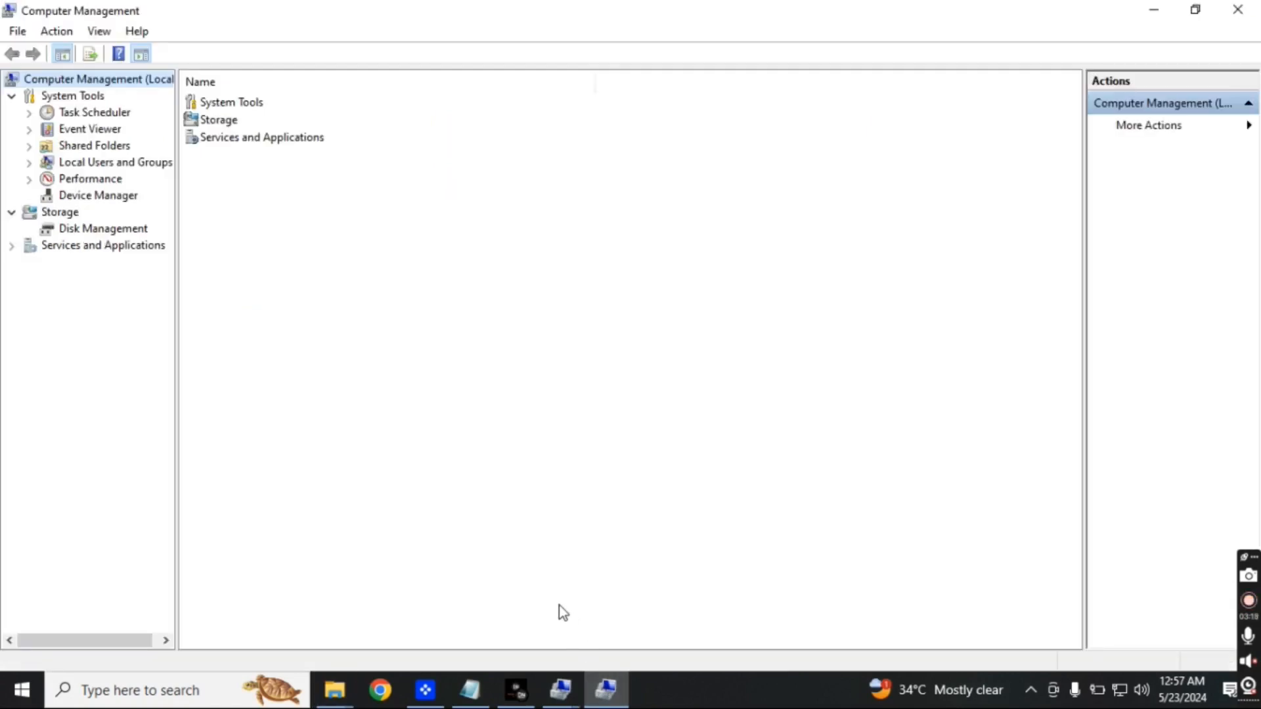
click(589, 700)
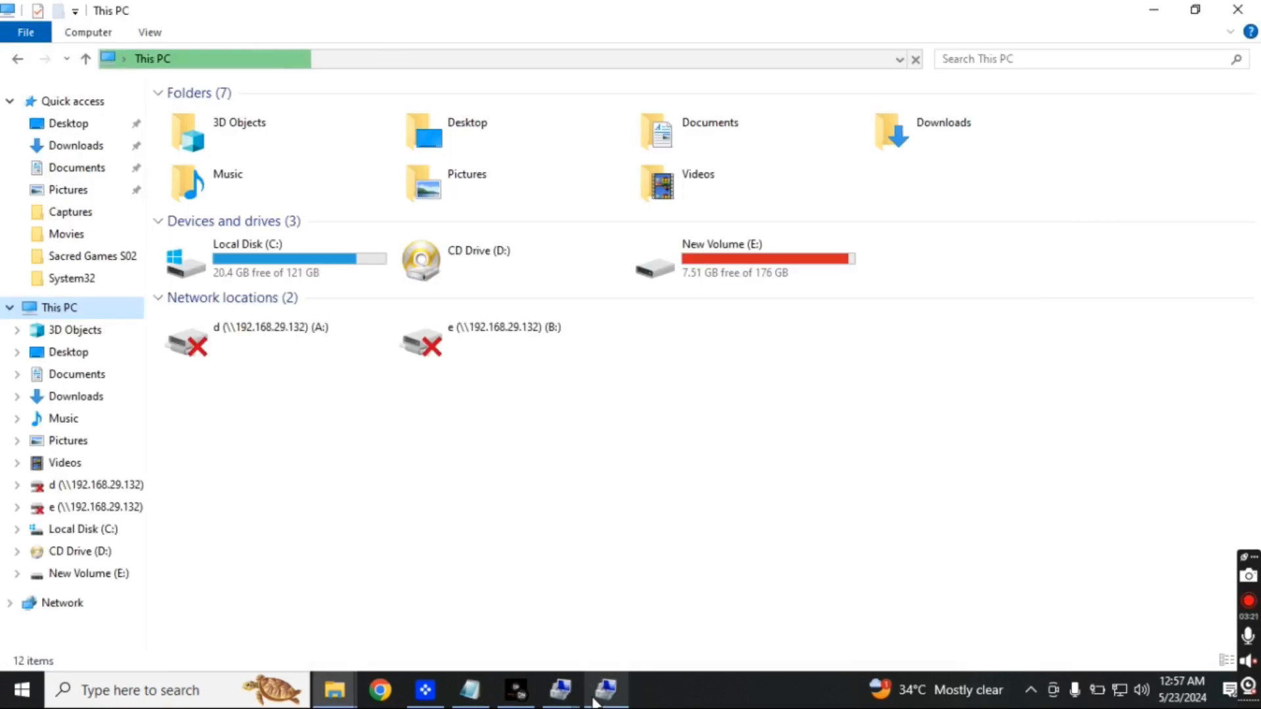
mouse_move(589, 699)
click(672, 614)
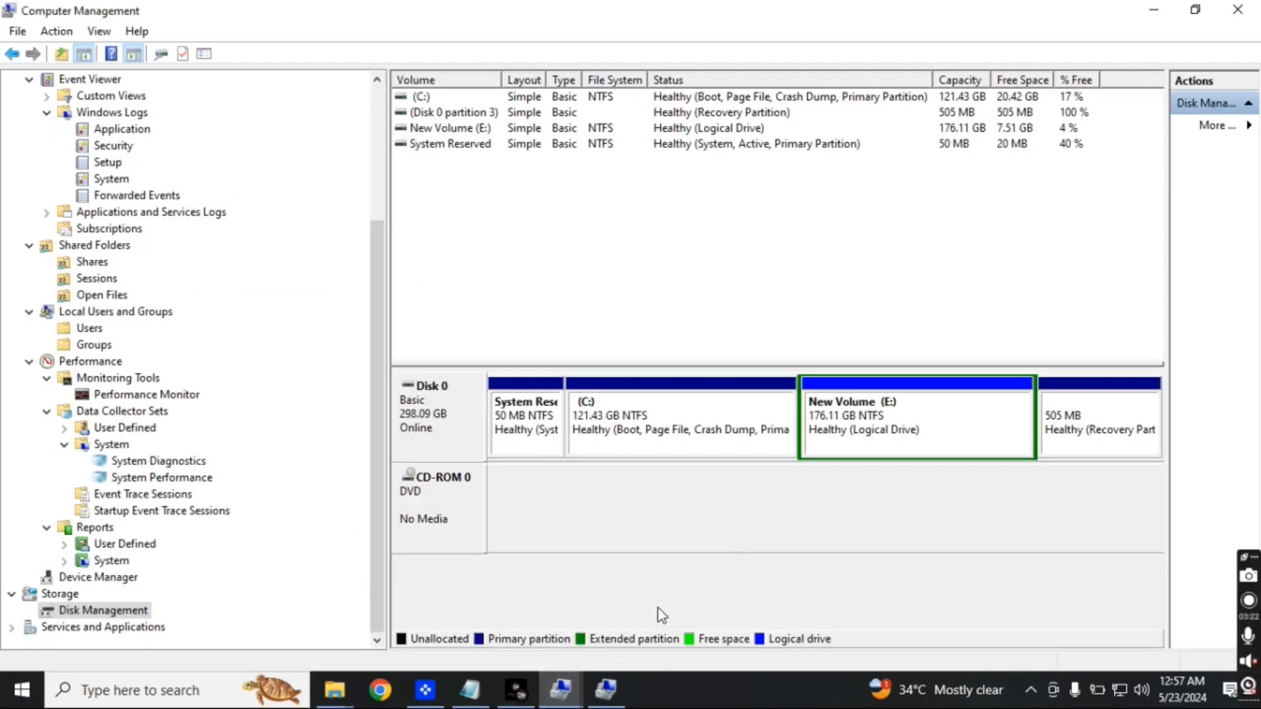
- Assign drive letter F to the CD-ROM 0 DVD drive
right_click(424, 503)
click(475, 521)
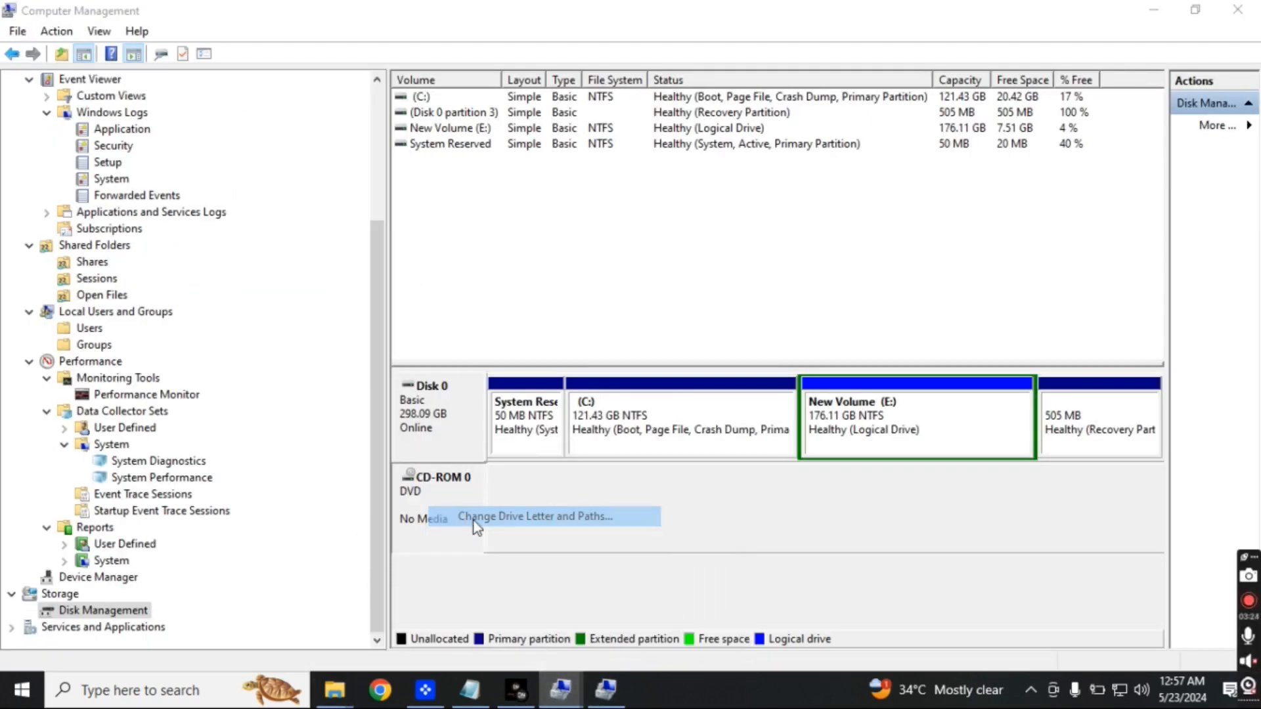
click(502, 388)
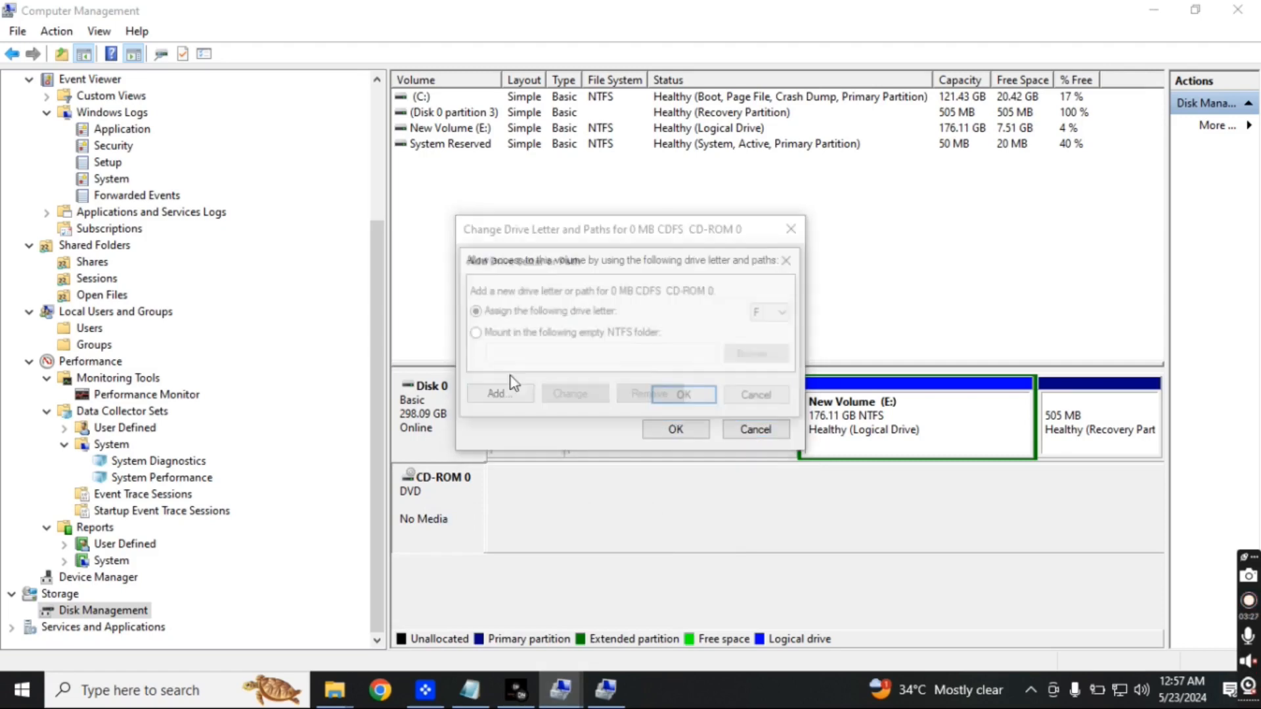
click(686, 397)
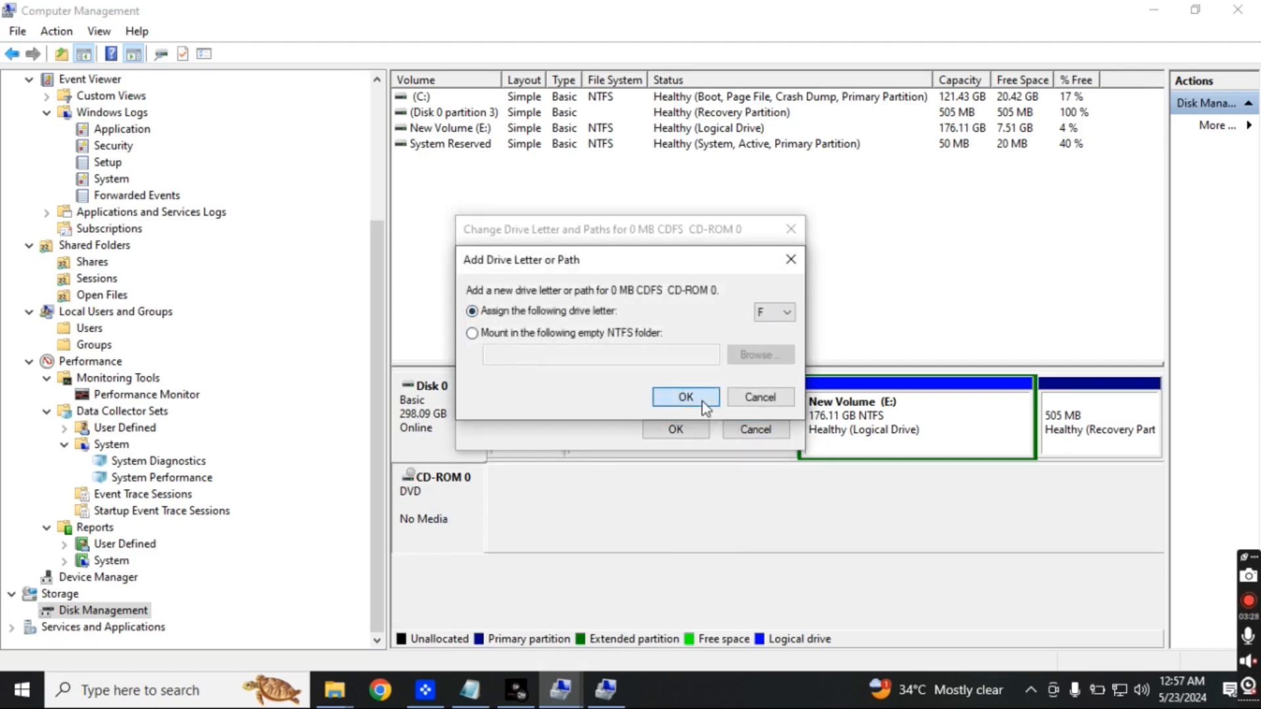
right_click(444, 518)
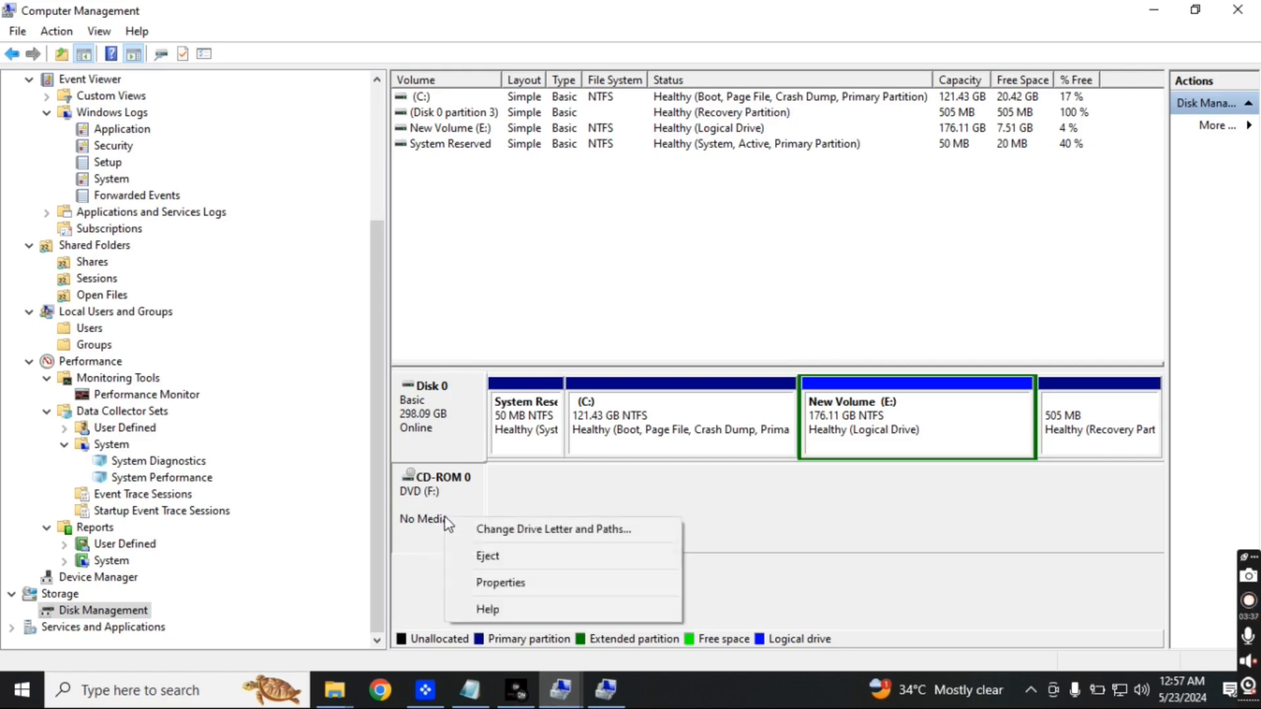
click(431, 504)
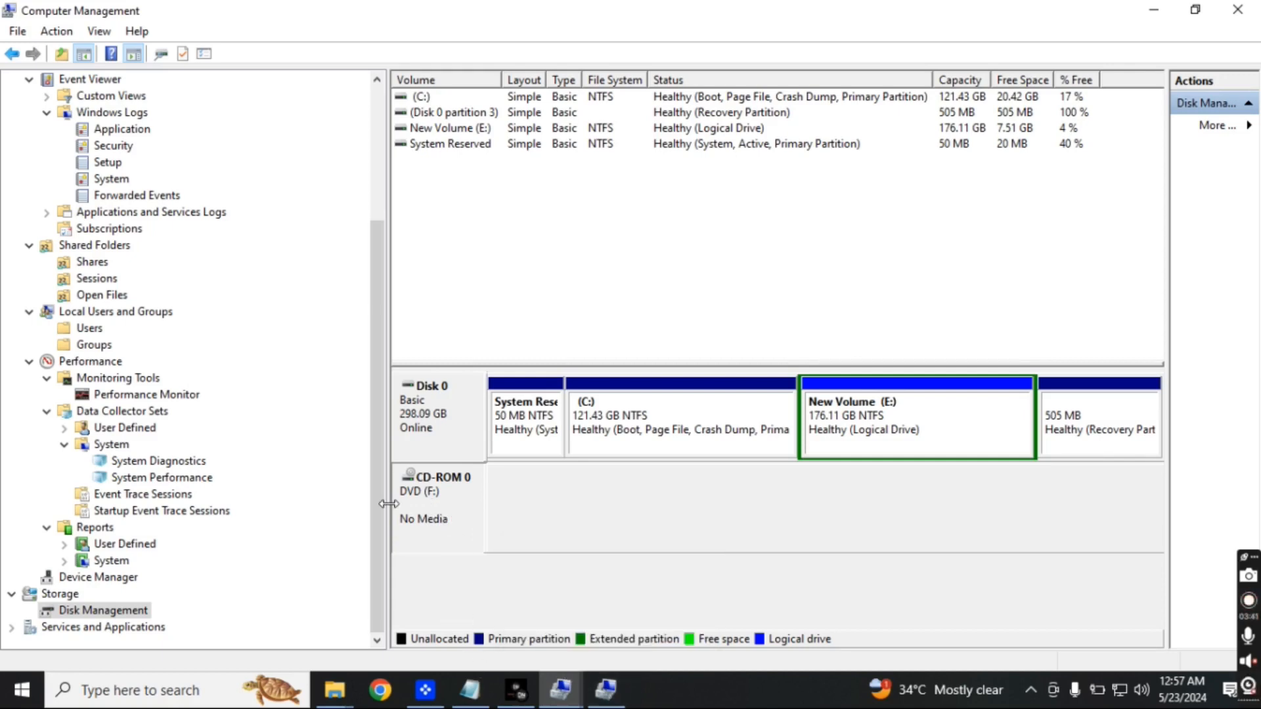
- Look for the DVD RW drive F: under This PC in File Explorer, and switch back to Computer Management
key(super+e)
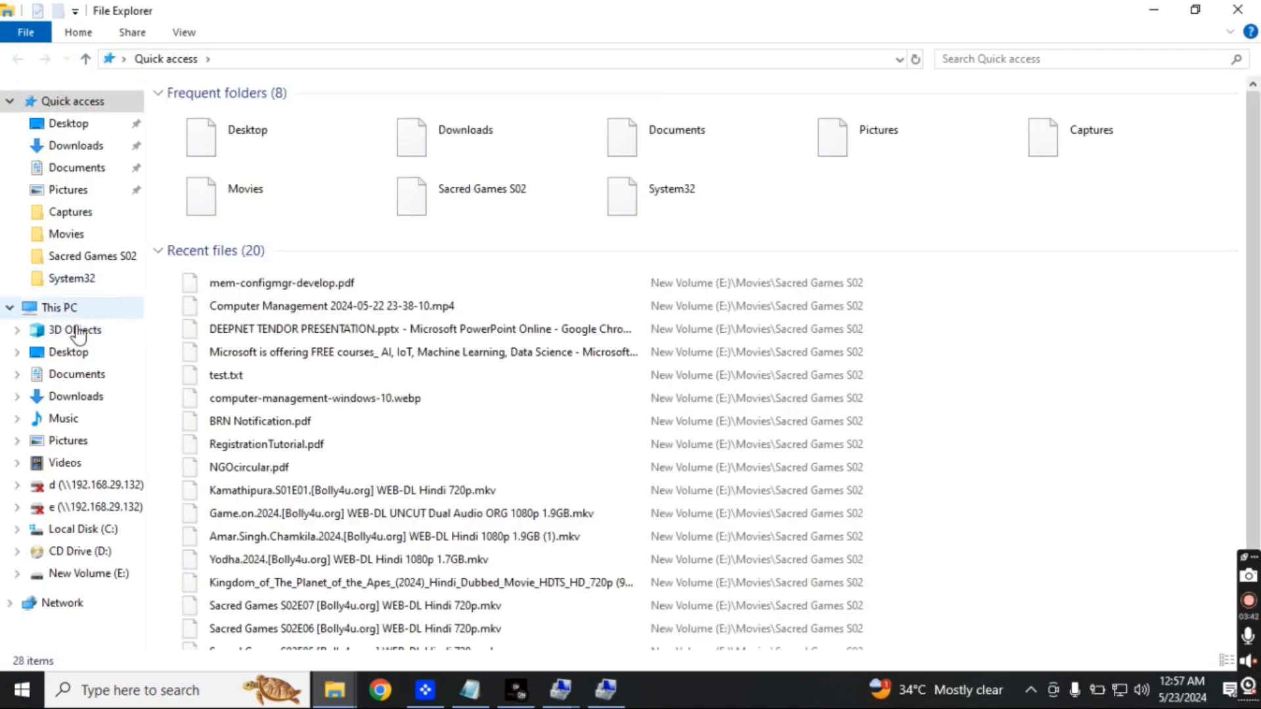
click(74, 310)
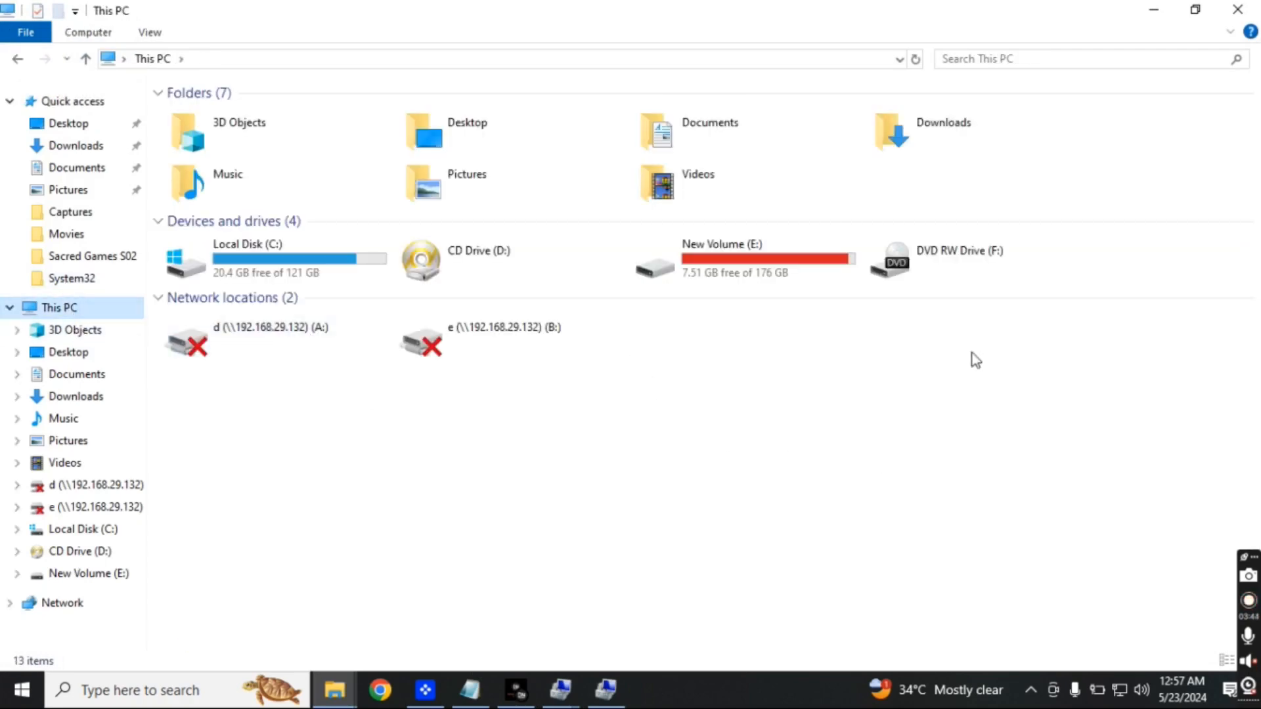
click(978, 275)
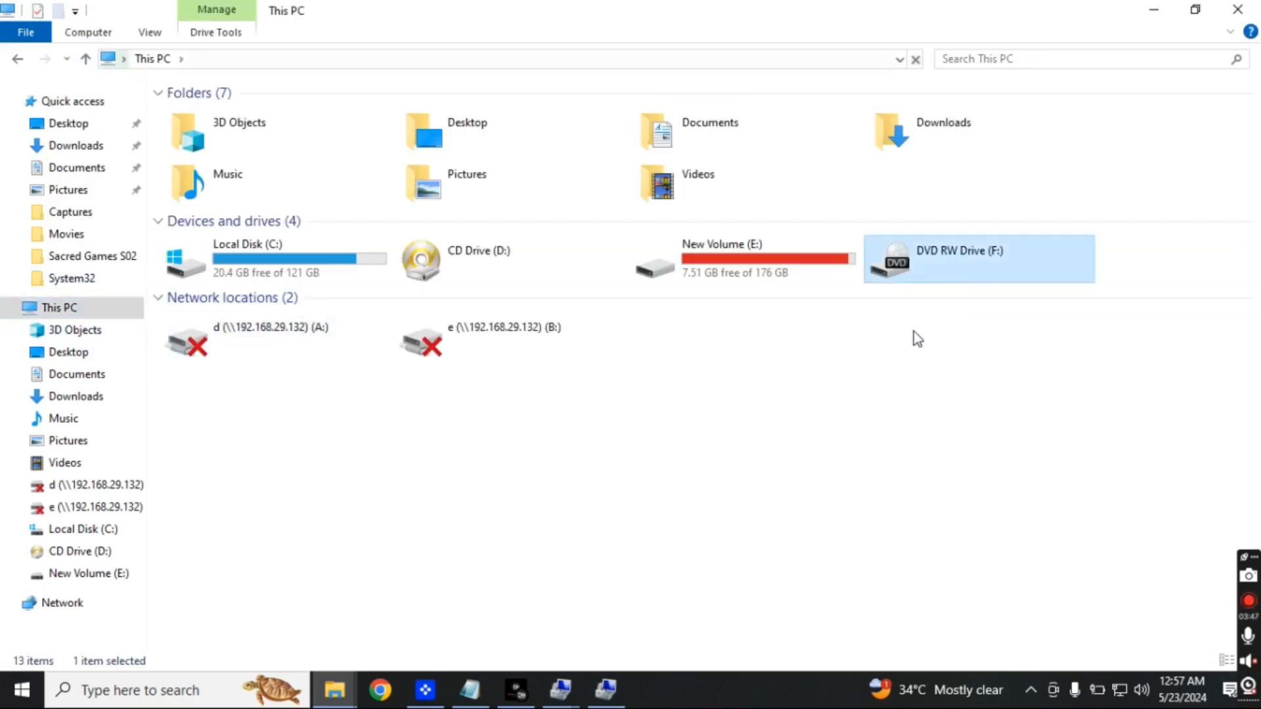
click(754, 266)
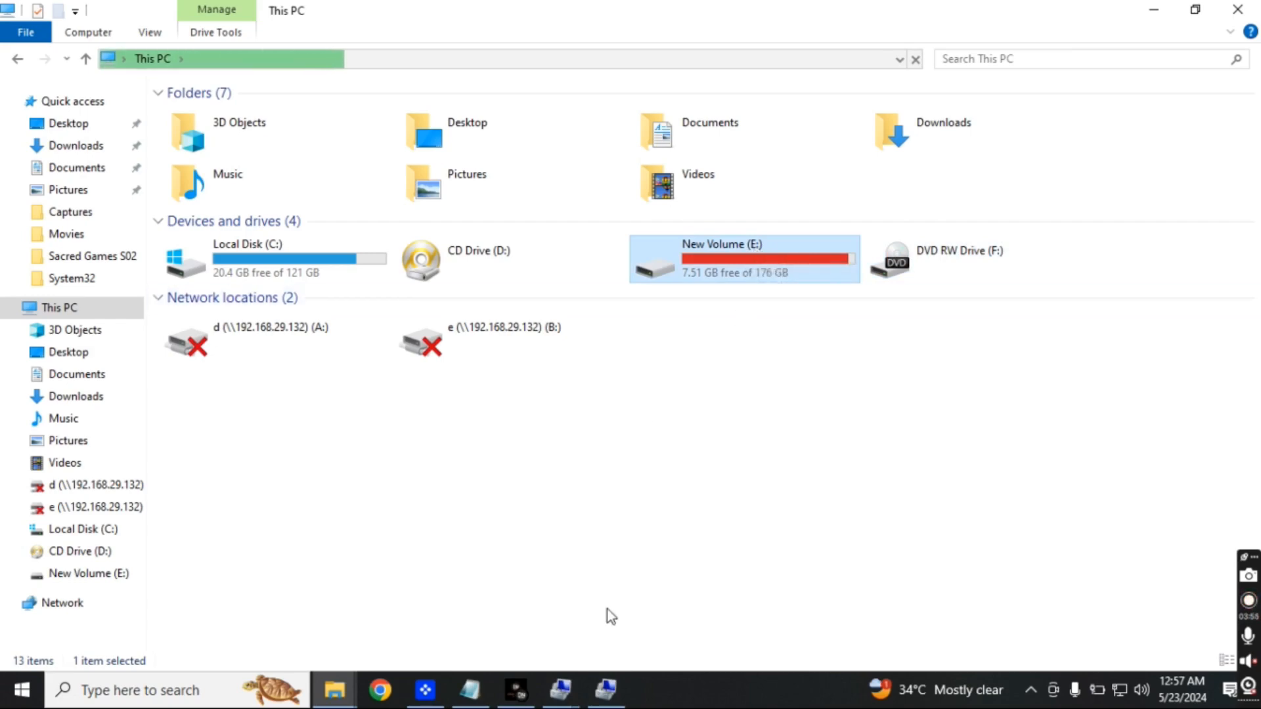
mouse_move(560, 689)
click(460, 601)
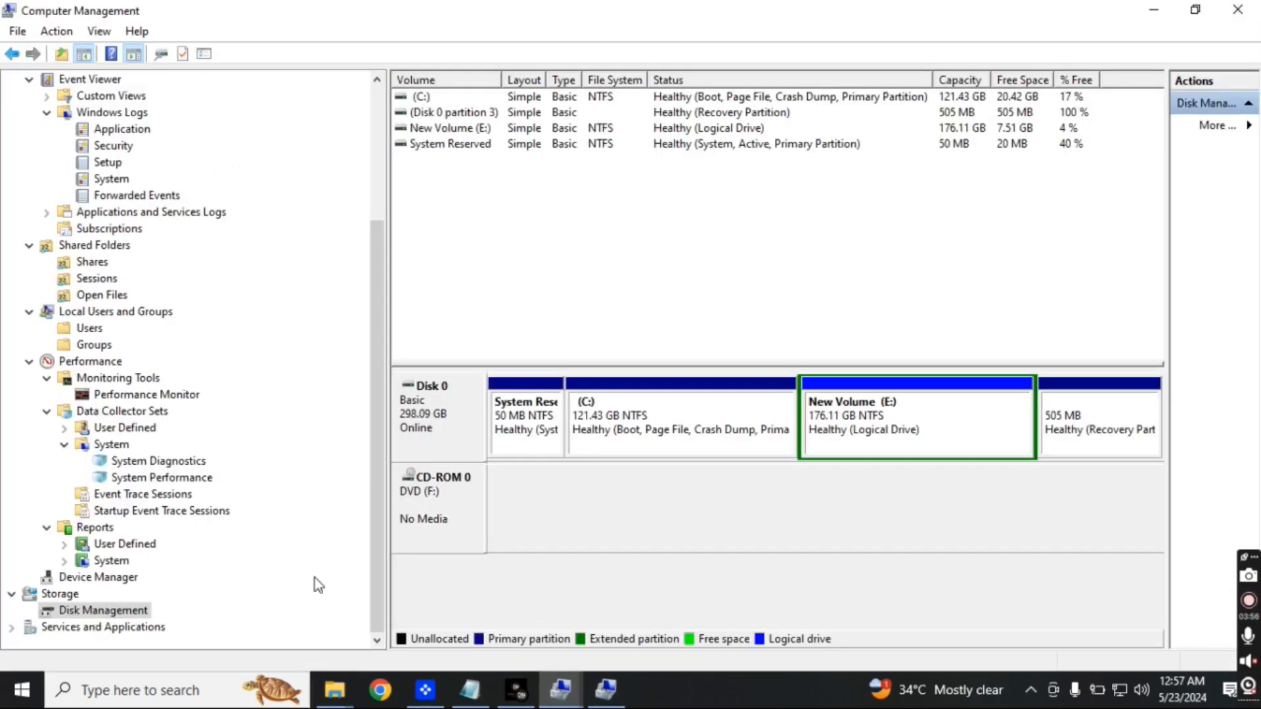
- Open Services under Services and Applications, widen the Name column, and select the Application Identity service
click(11, 628)
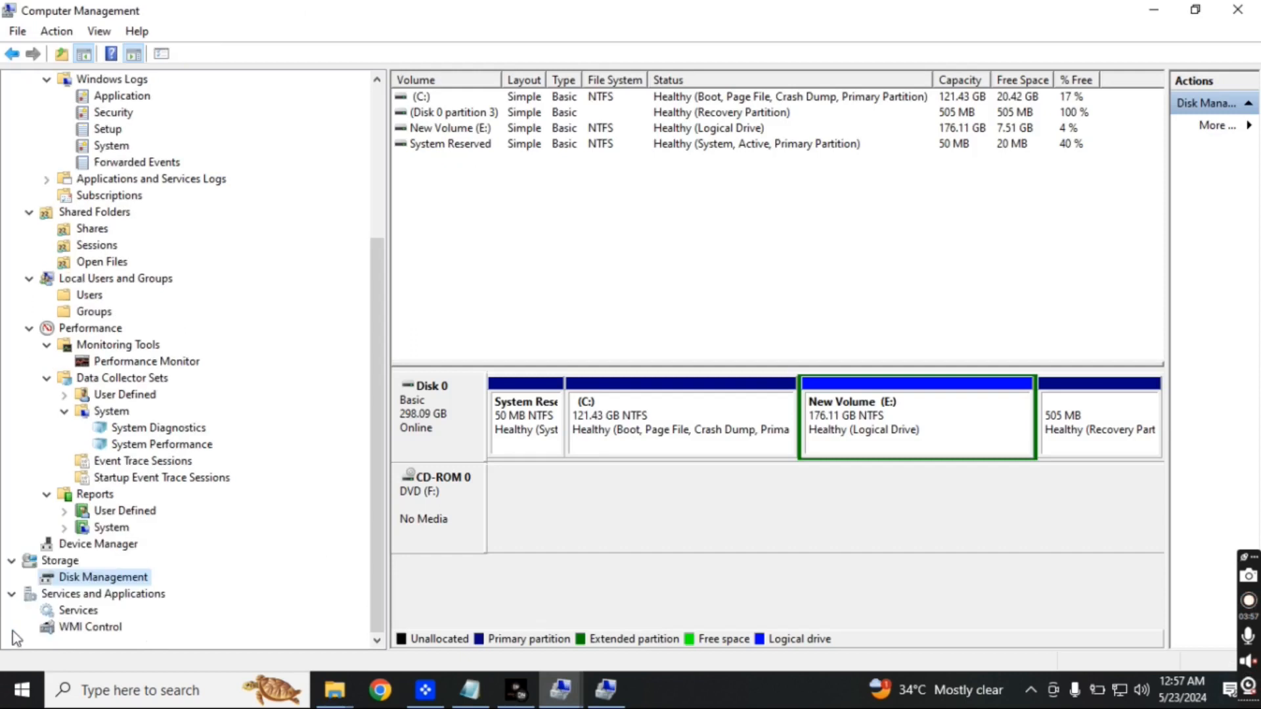
click(78, 611)
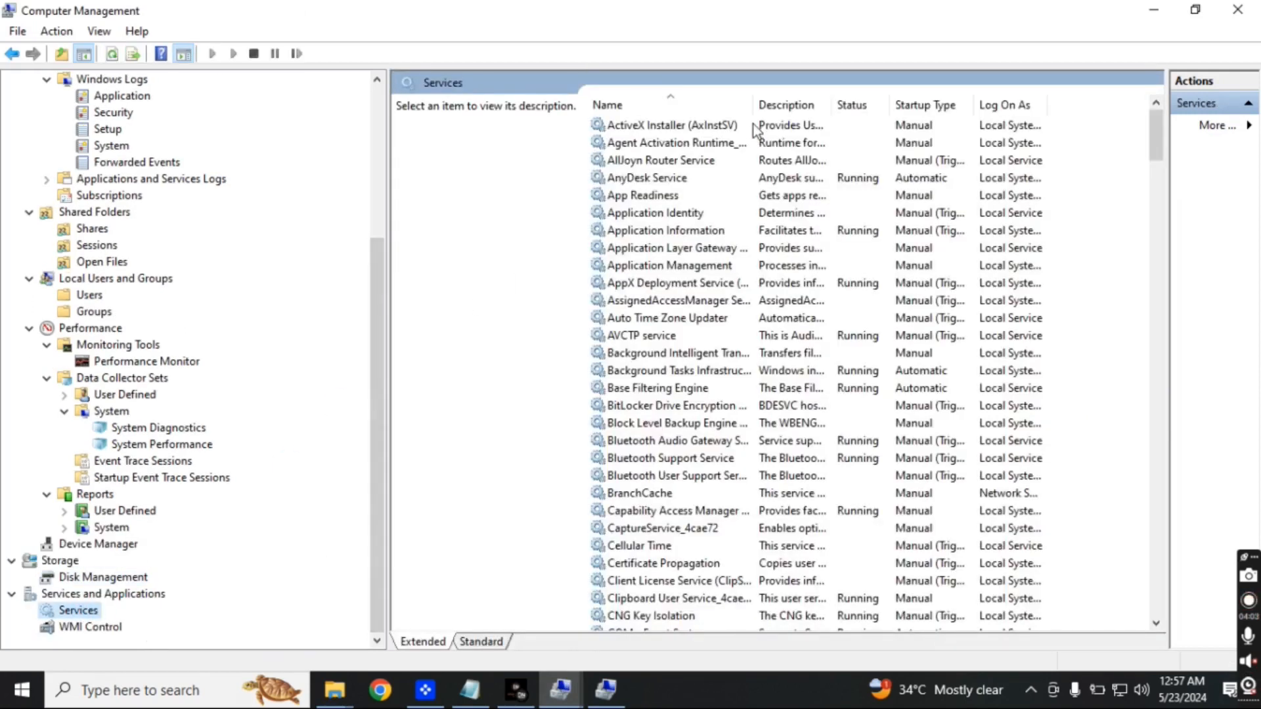
drag(752, 105, 895, 104)
click(796, 217)
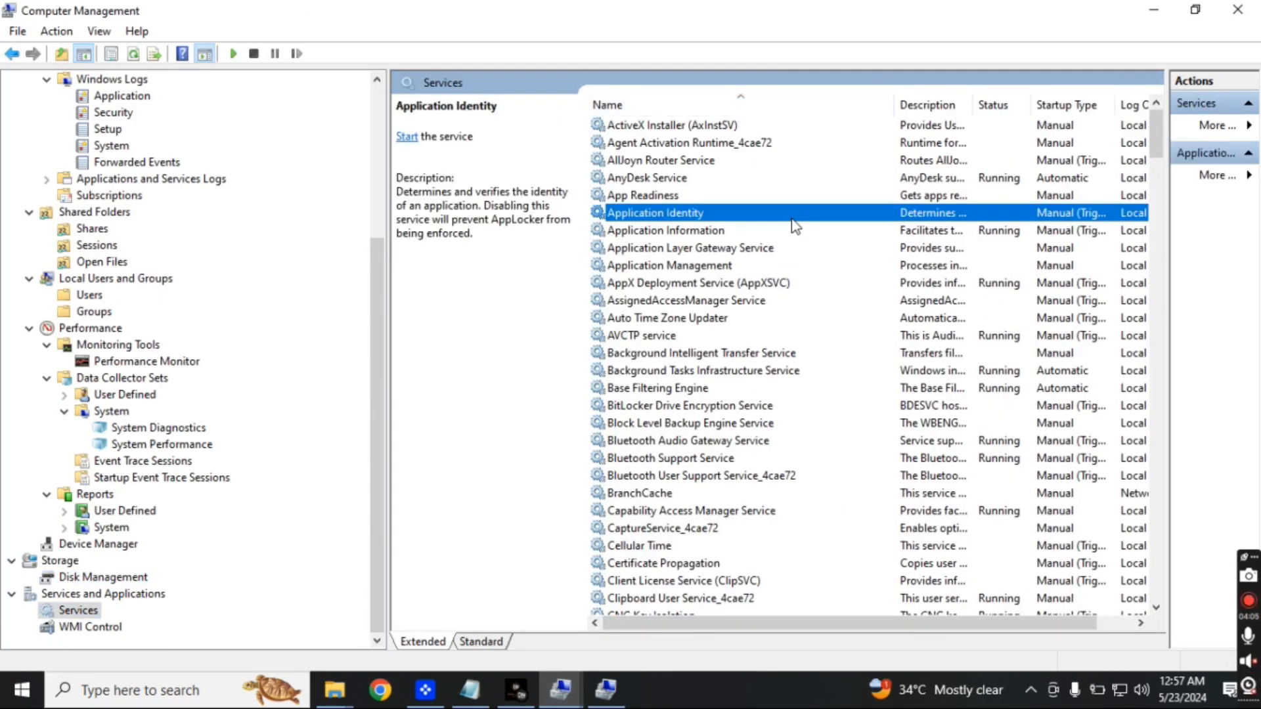
- Find the Remote Registry service in the list, view its description, and browse the services that follow it
text(re)
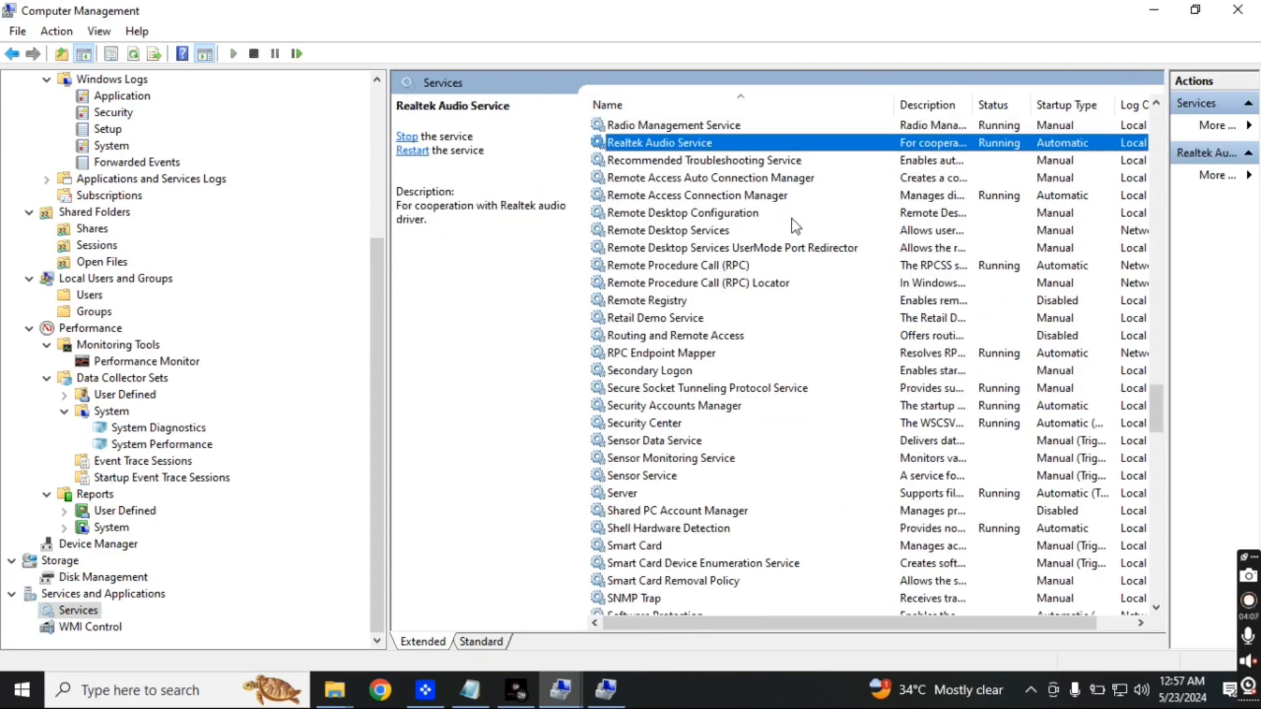
text(c)
click(653, 301)
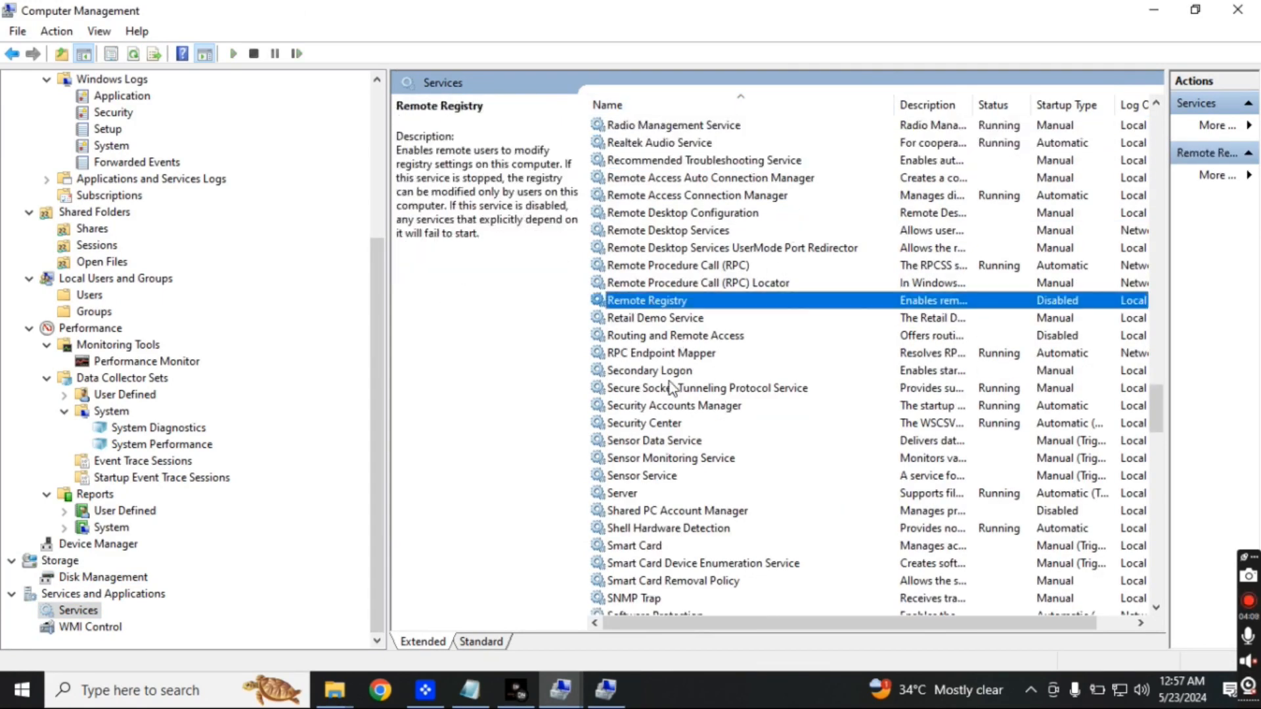
scroll(672, 391, down, 13)
scroll(677, 410, down, 7)
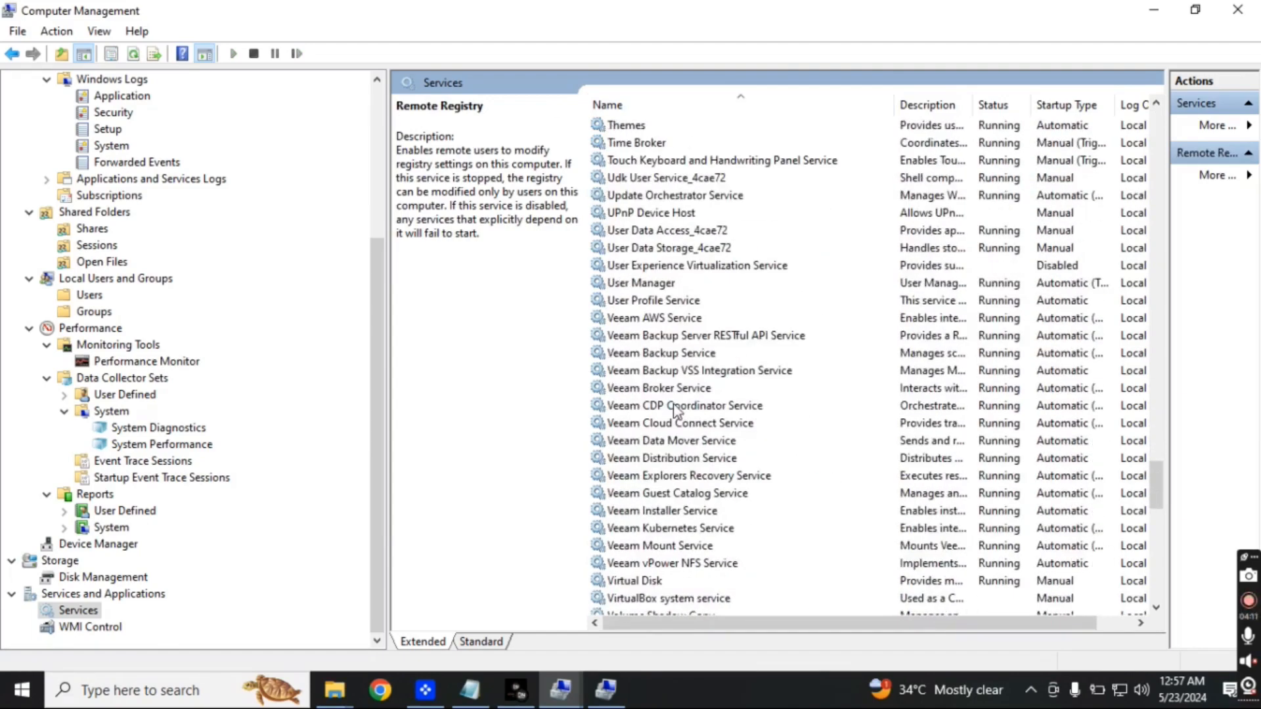
scroll(681, 446, up, 16)
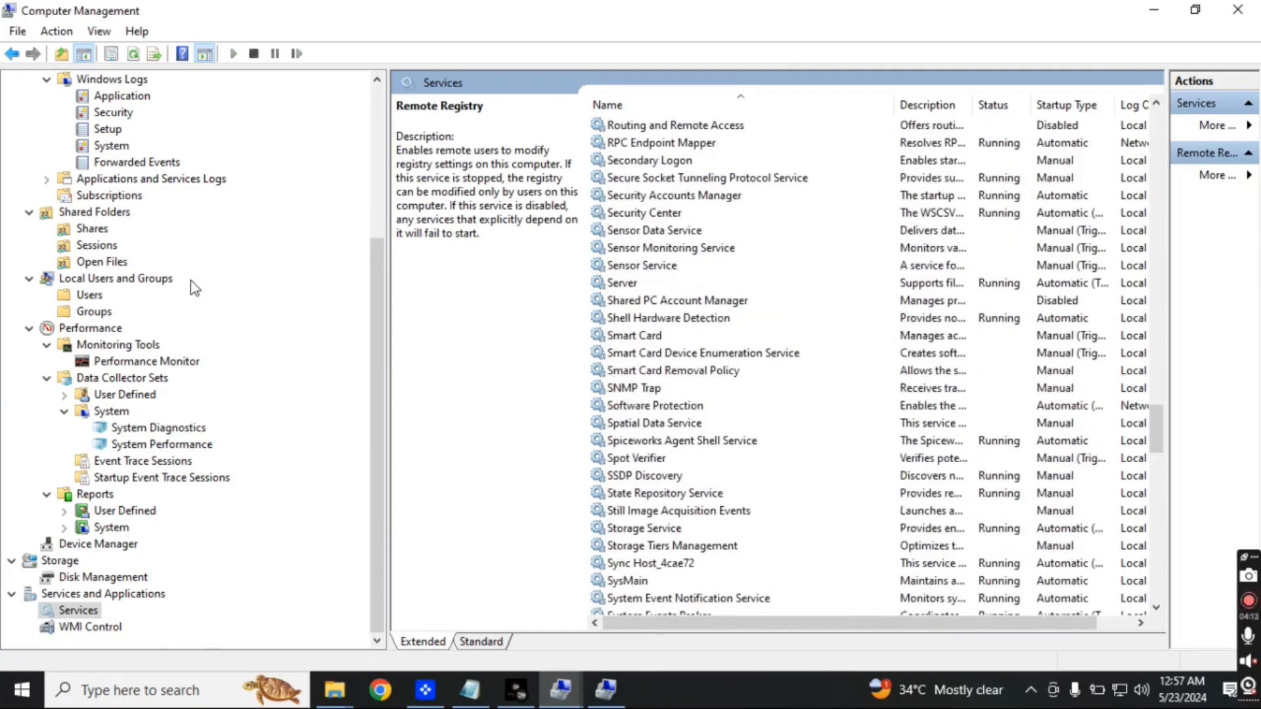
scroll(190, 282, up, 5)
- Collapse the System Tools subtree to its main tools and open the Task Scheduler Library
click(10, 97)
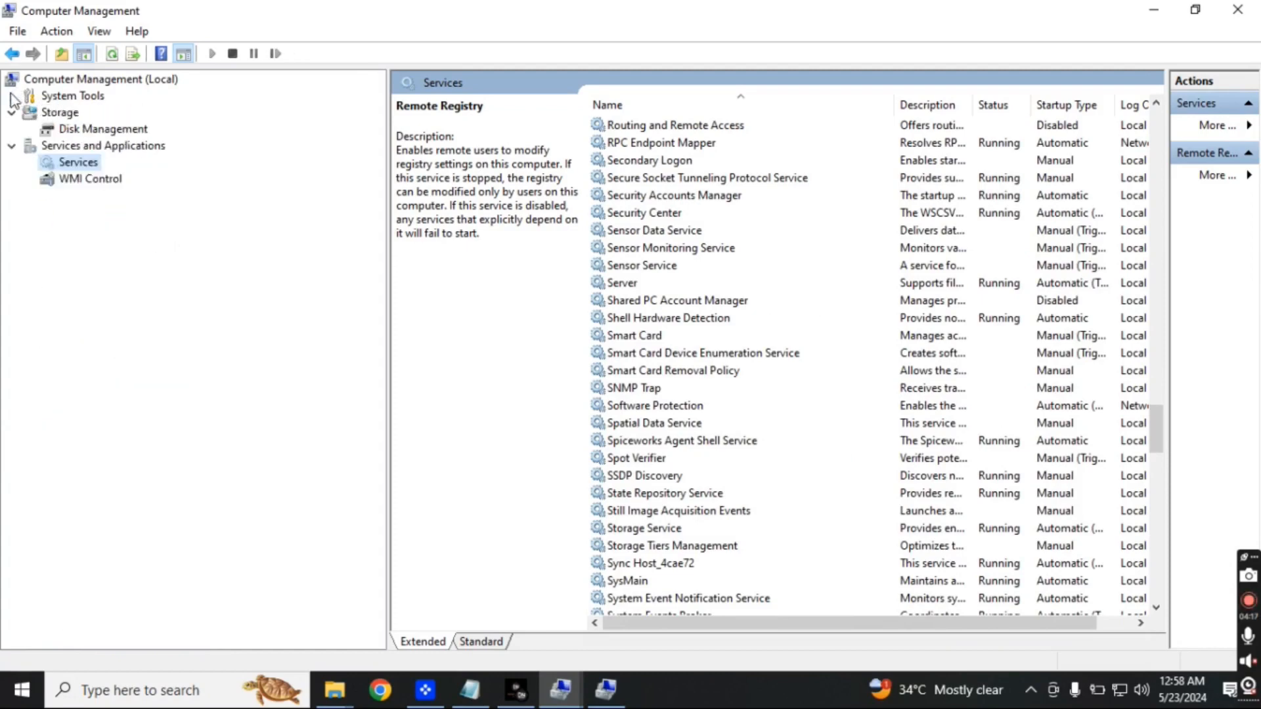
click(12, 97)
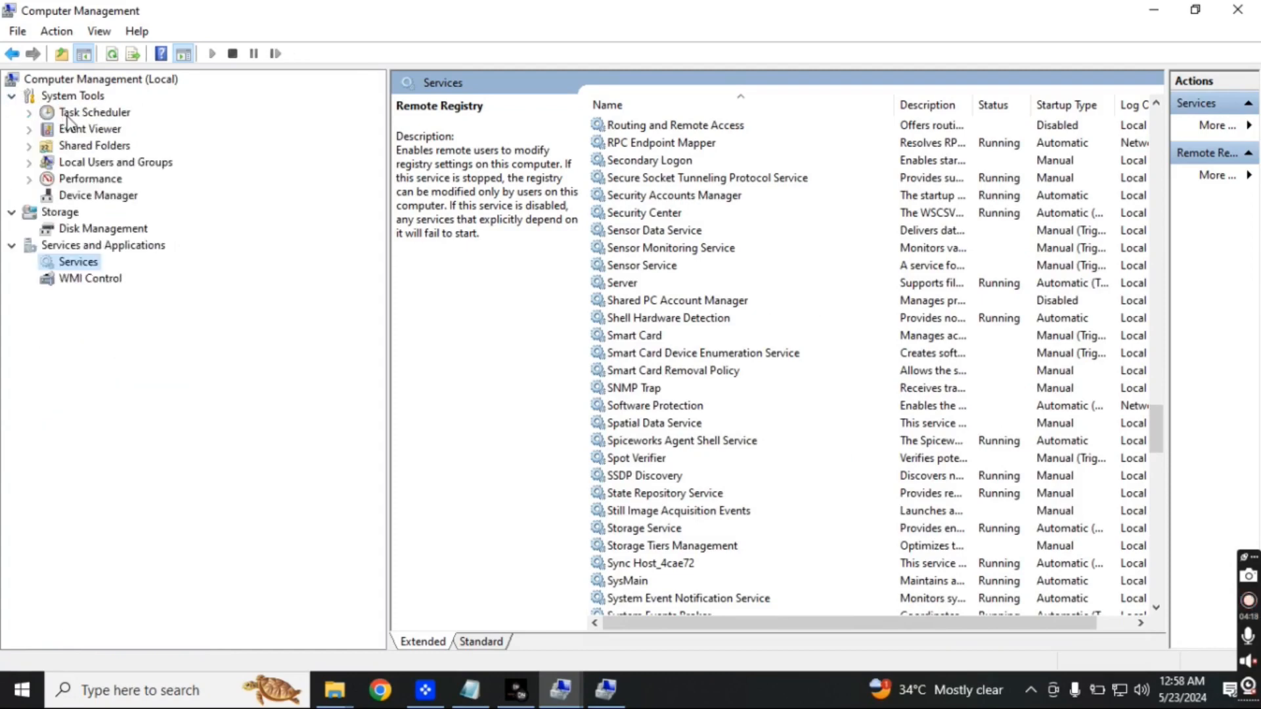
click(68, 113)
click(28, 113)
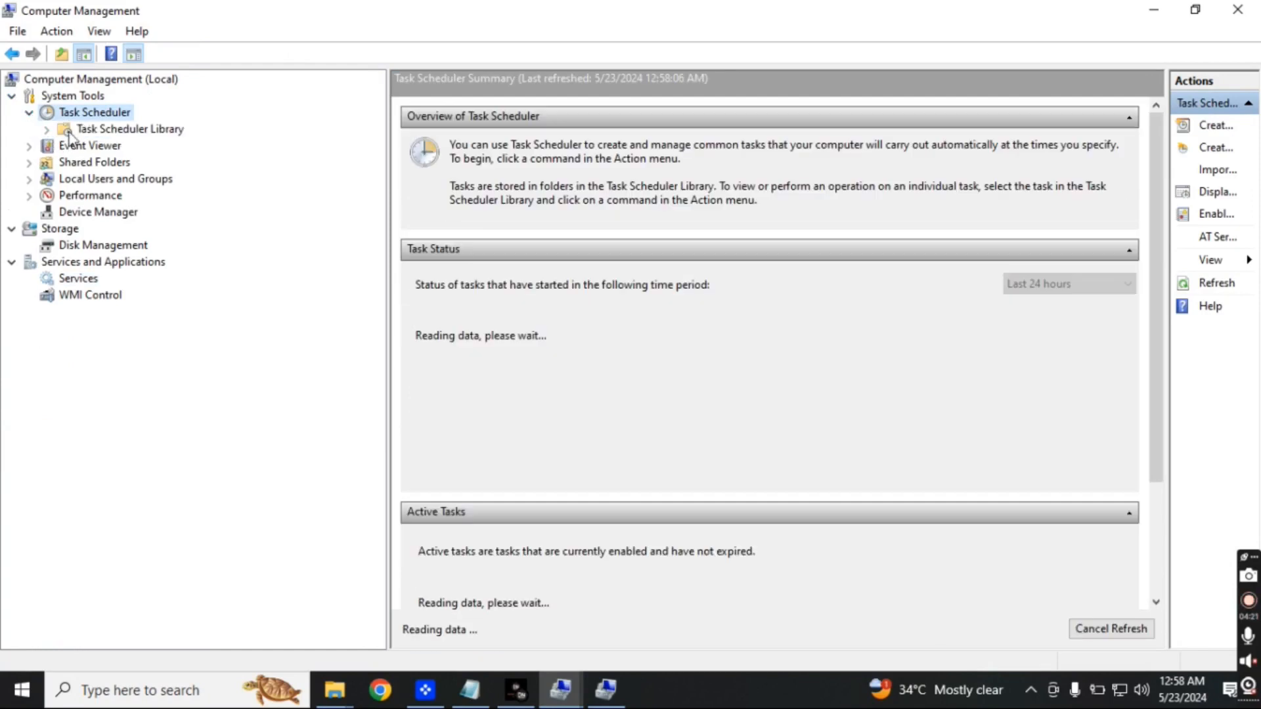
click(85, 129)
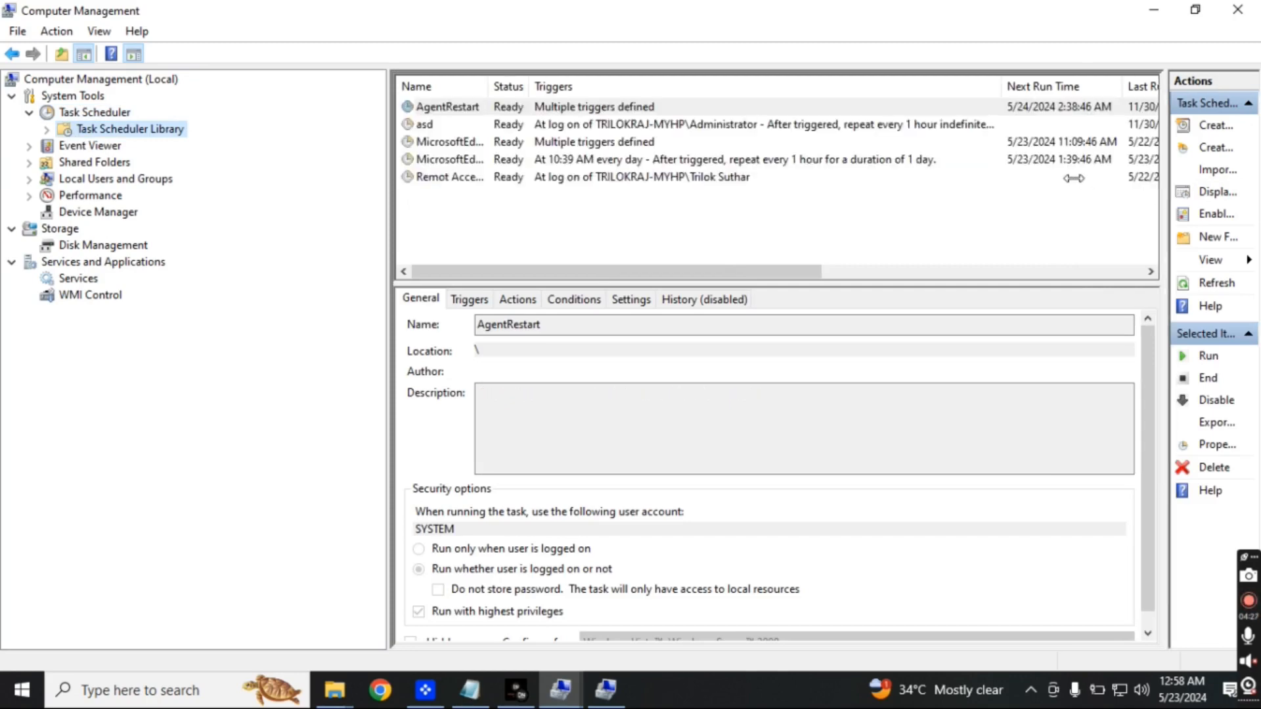
- Widen the Actions pane and start a new scheduled task named New Login
drag(1165, 196, 1051, 197)
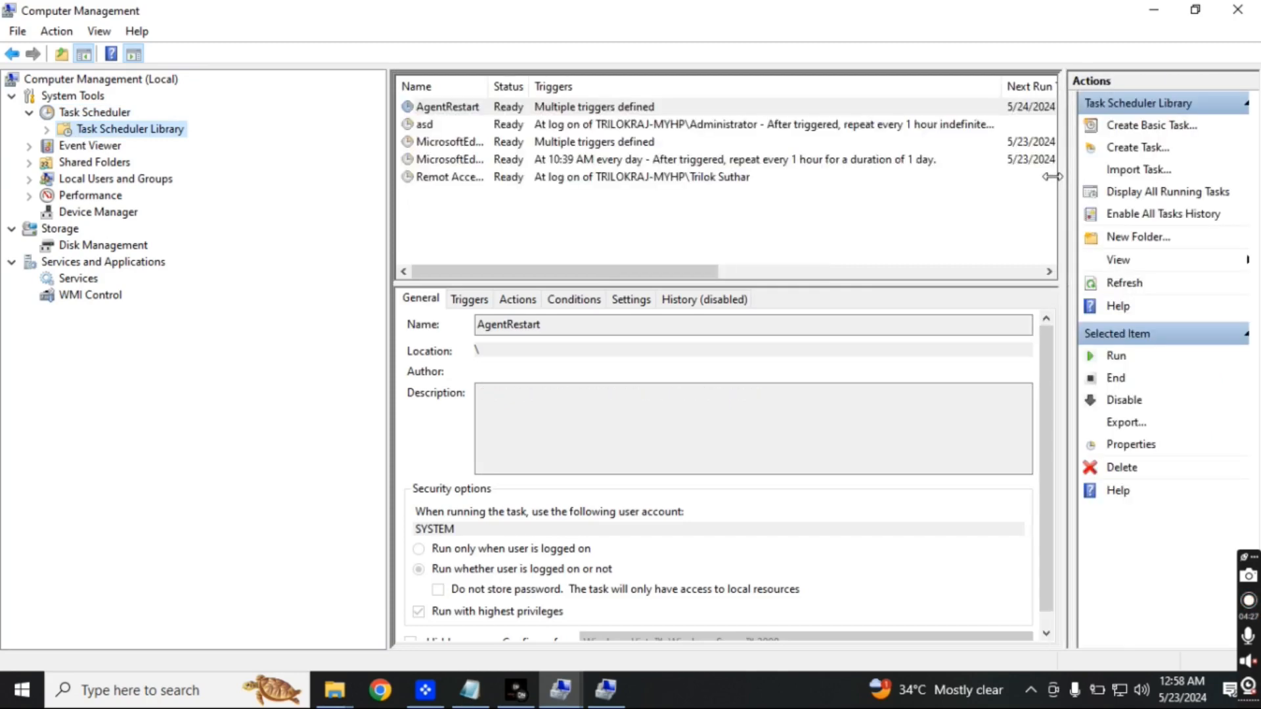
click(1126, 149)
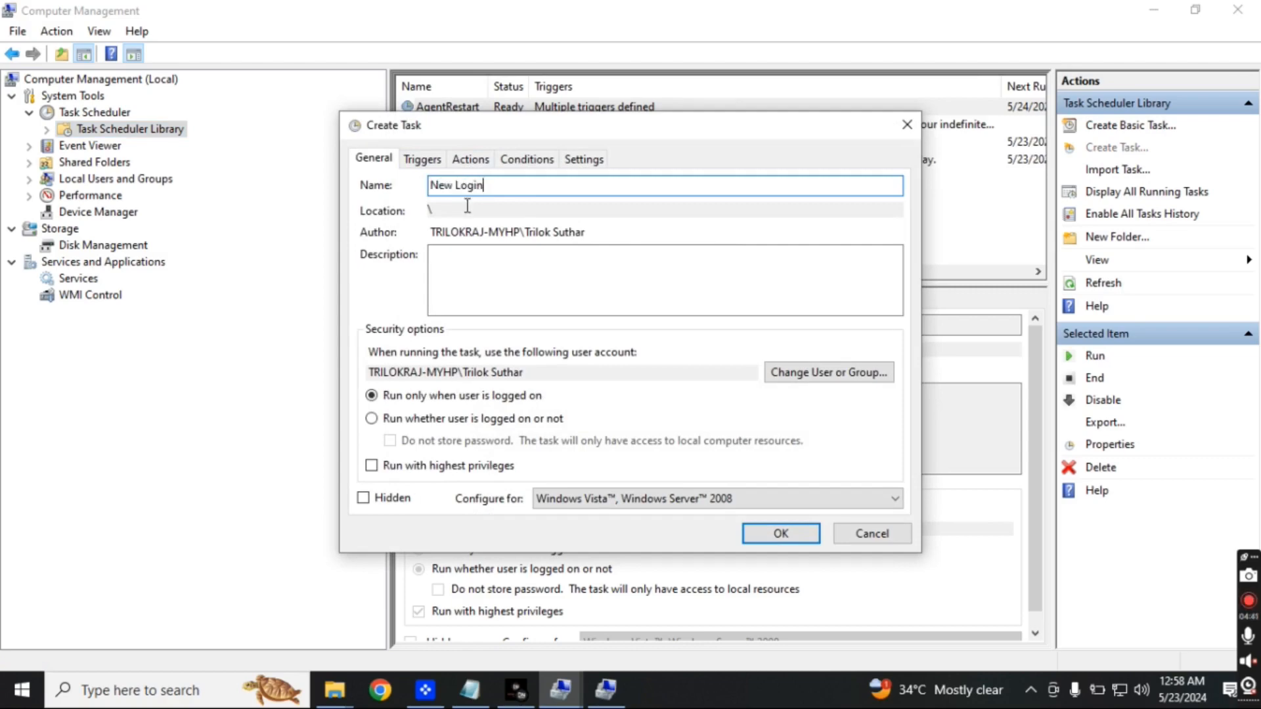
click(470, 159)
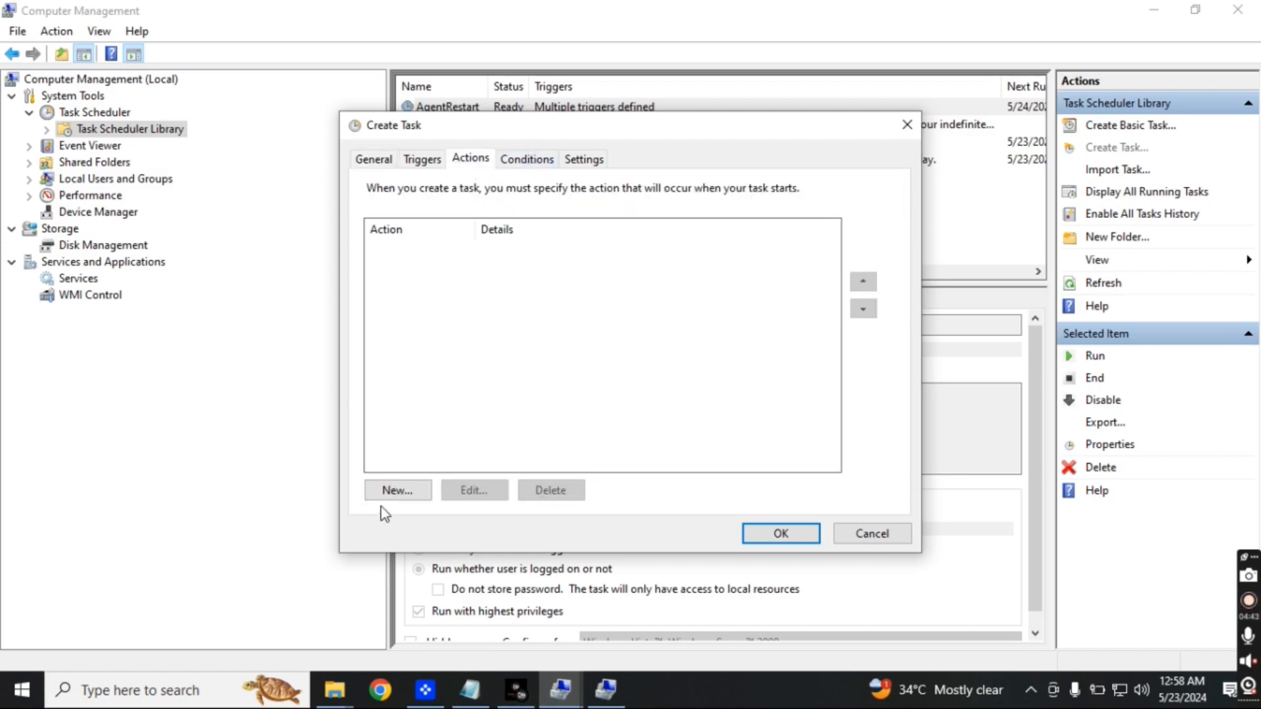
click(394, 491)
click(566, 182)
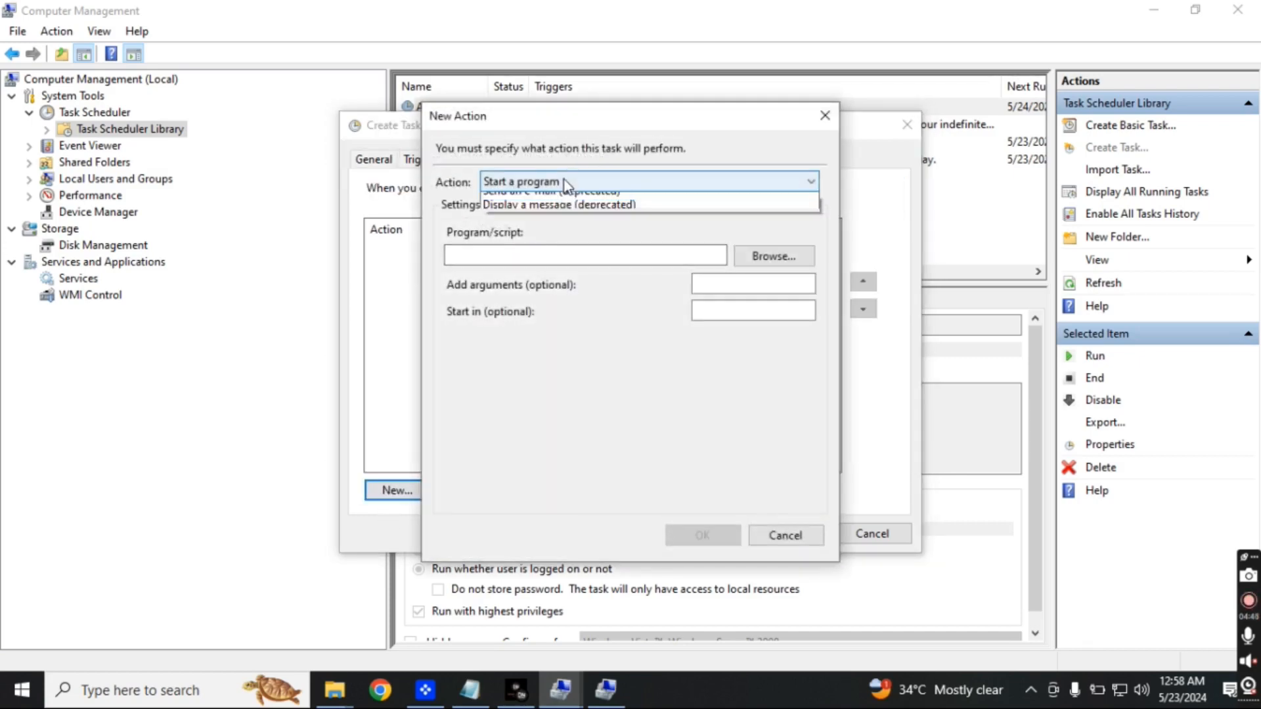
click(564, 205)
click(573, 235)
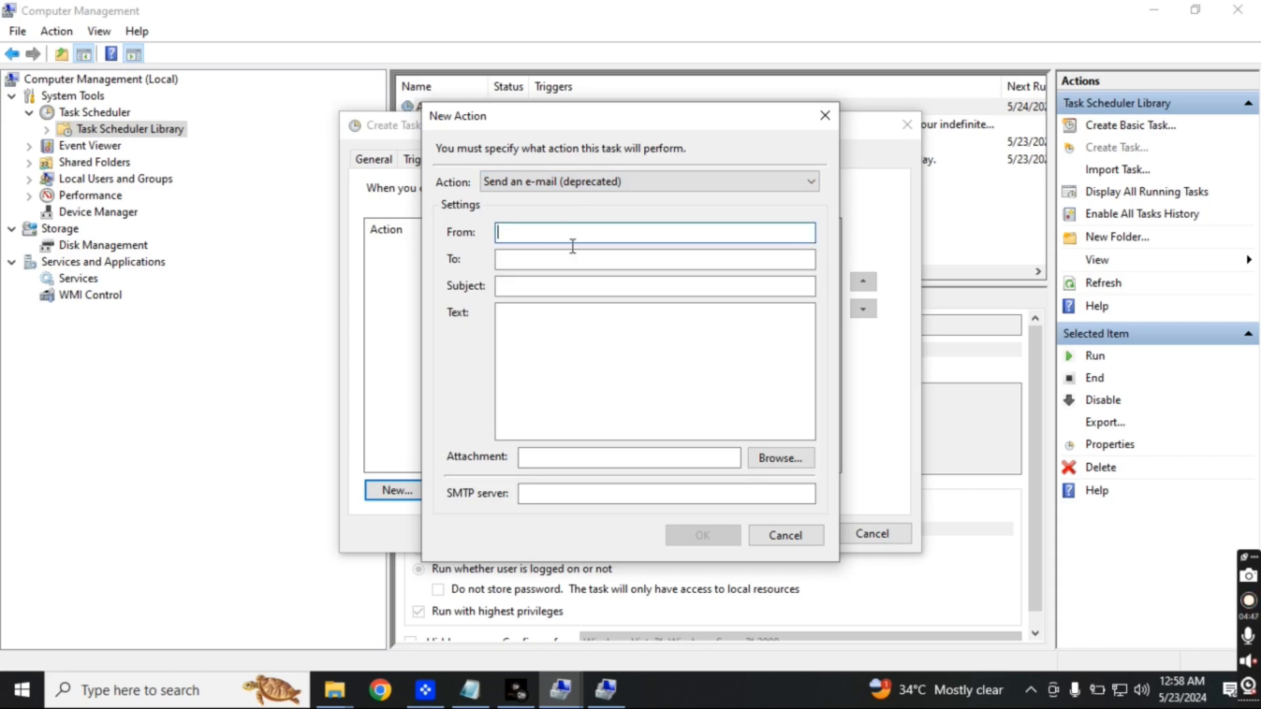
click(589, 335)
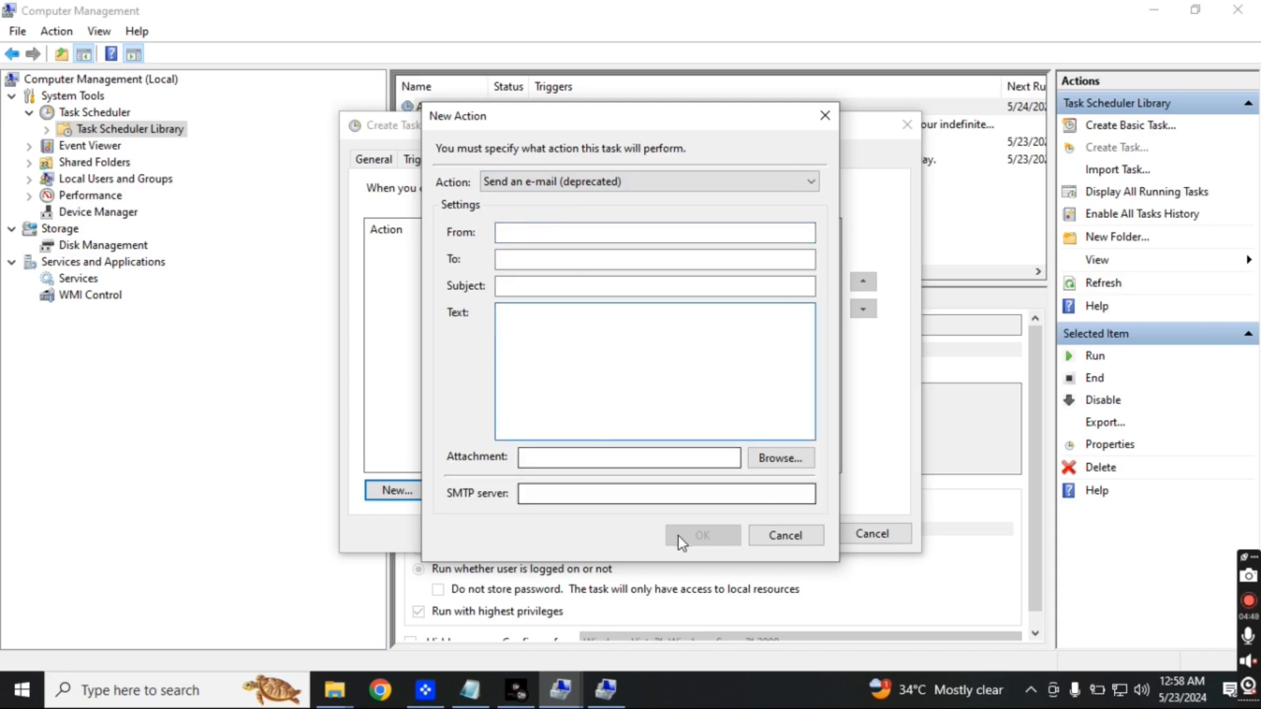
click(762, 535)
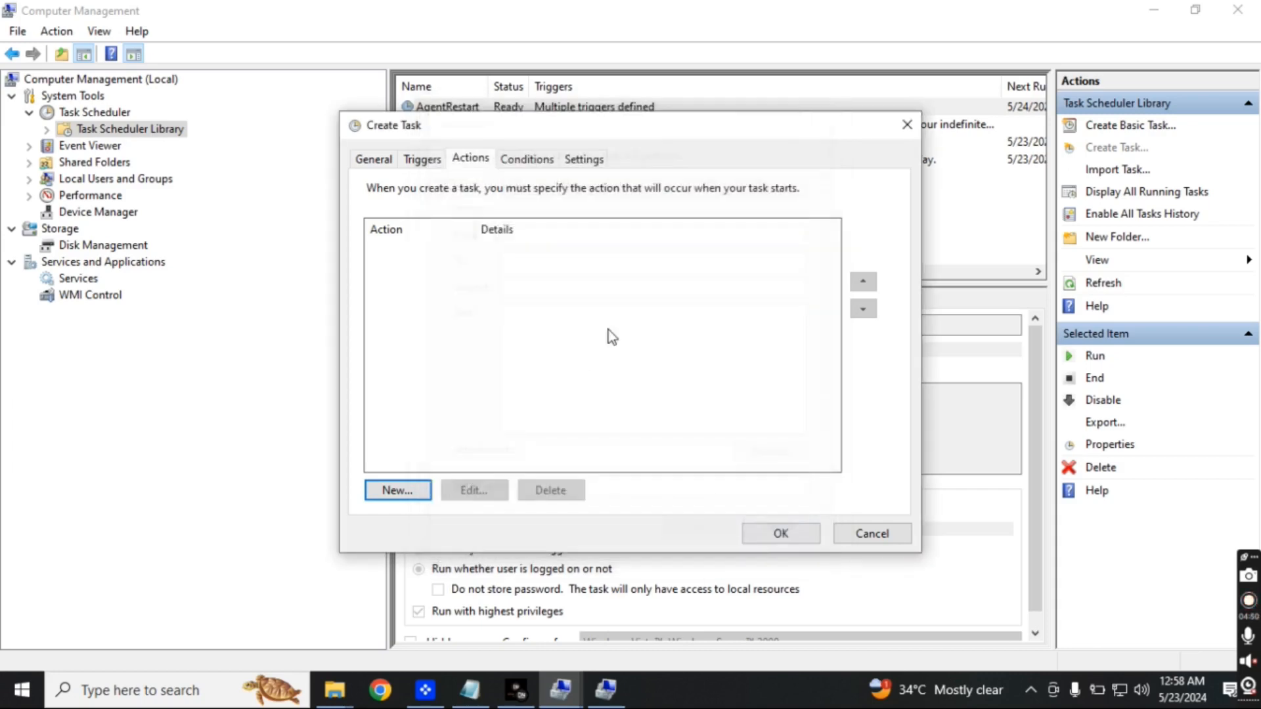
- Add an enabled one-time trigger on a schedule starting 5/23/2024 at 12:58:40 AM, after trying the At log on option
click(435, 161)
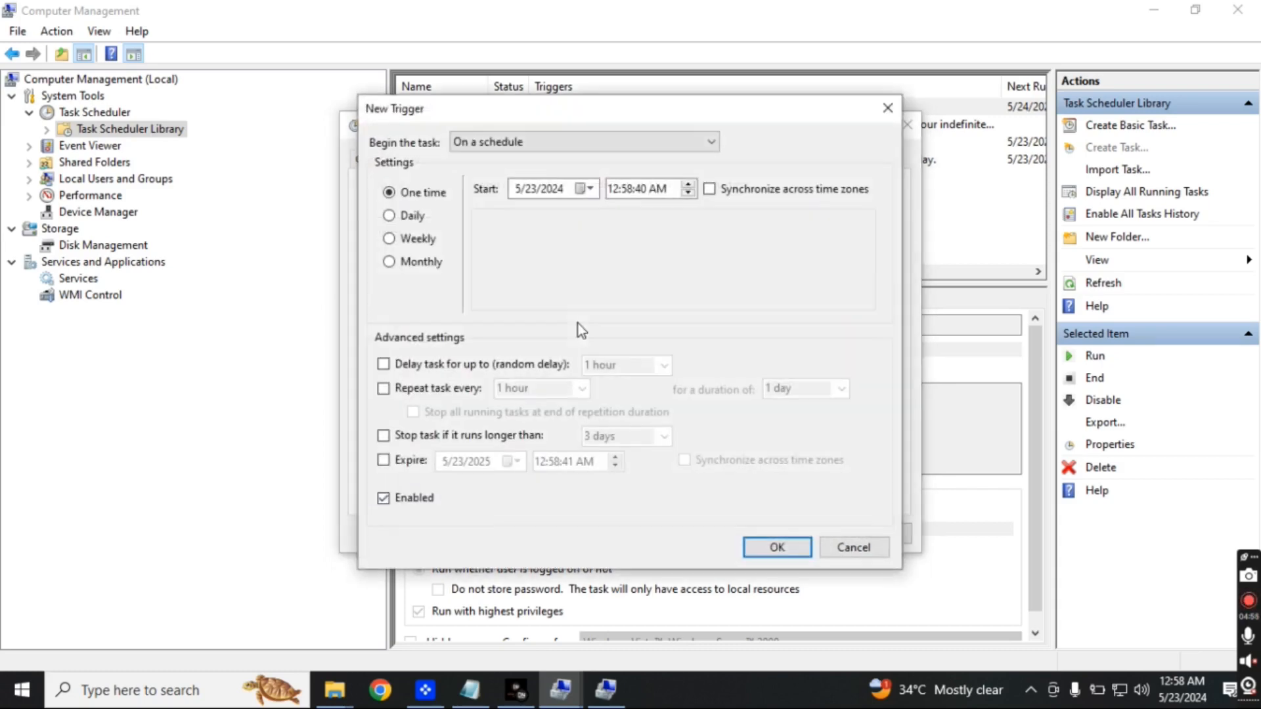
click(530, 144)
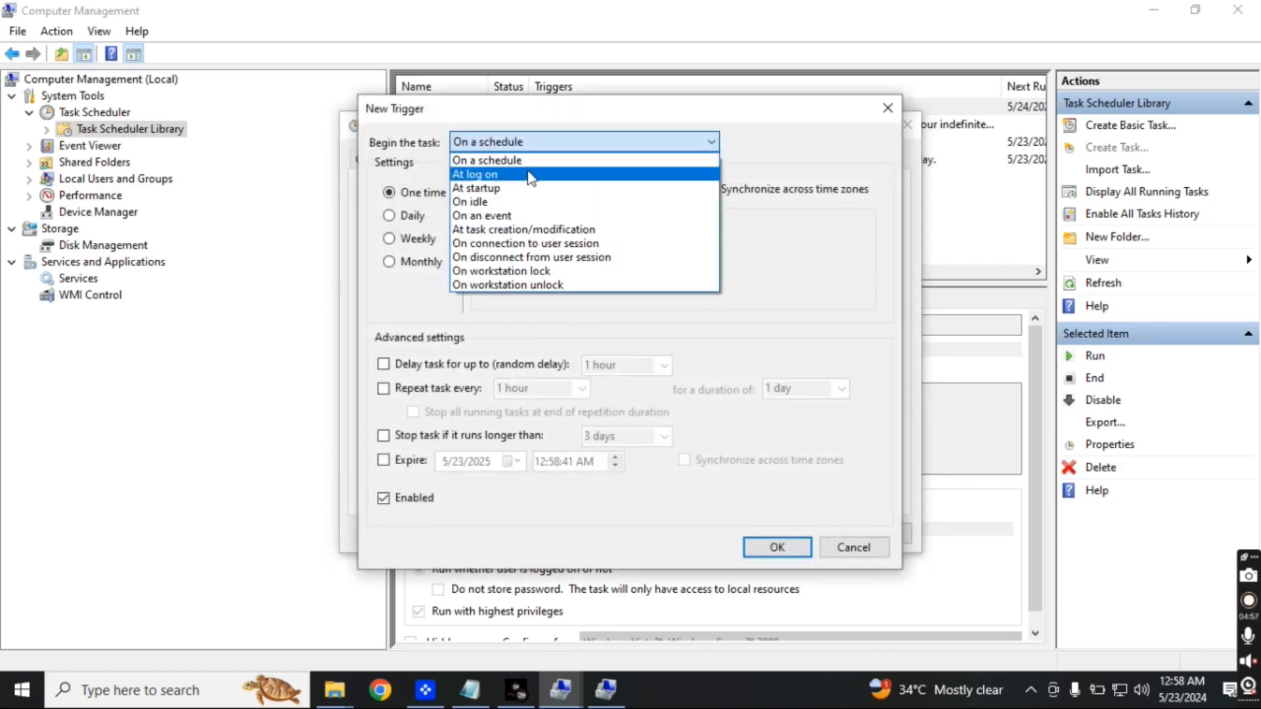
click(531, 175)
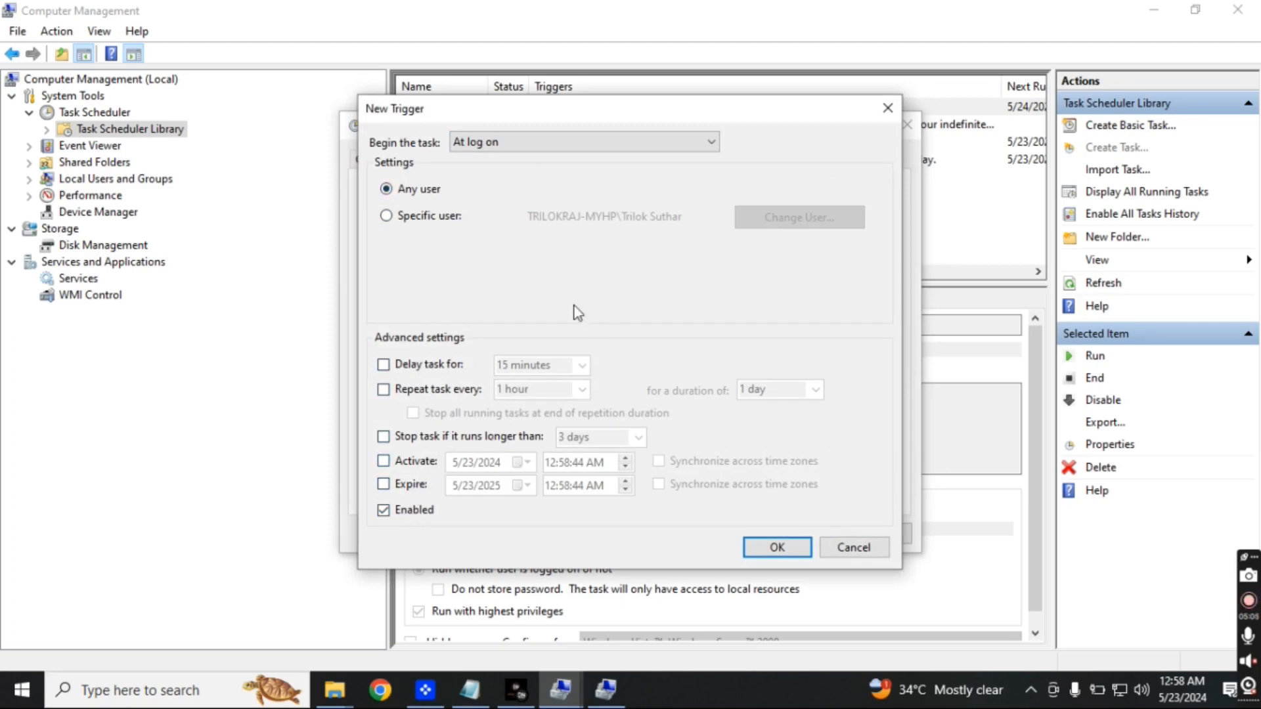
click(490, 141)
click(496, 174)
click(496, 144)
click(489, 161)
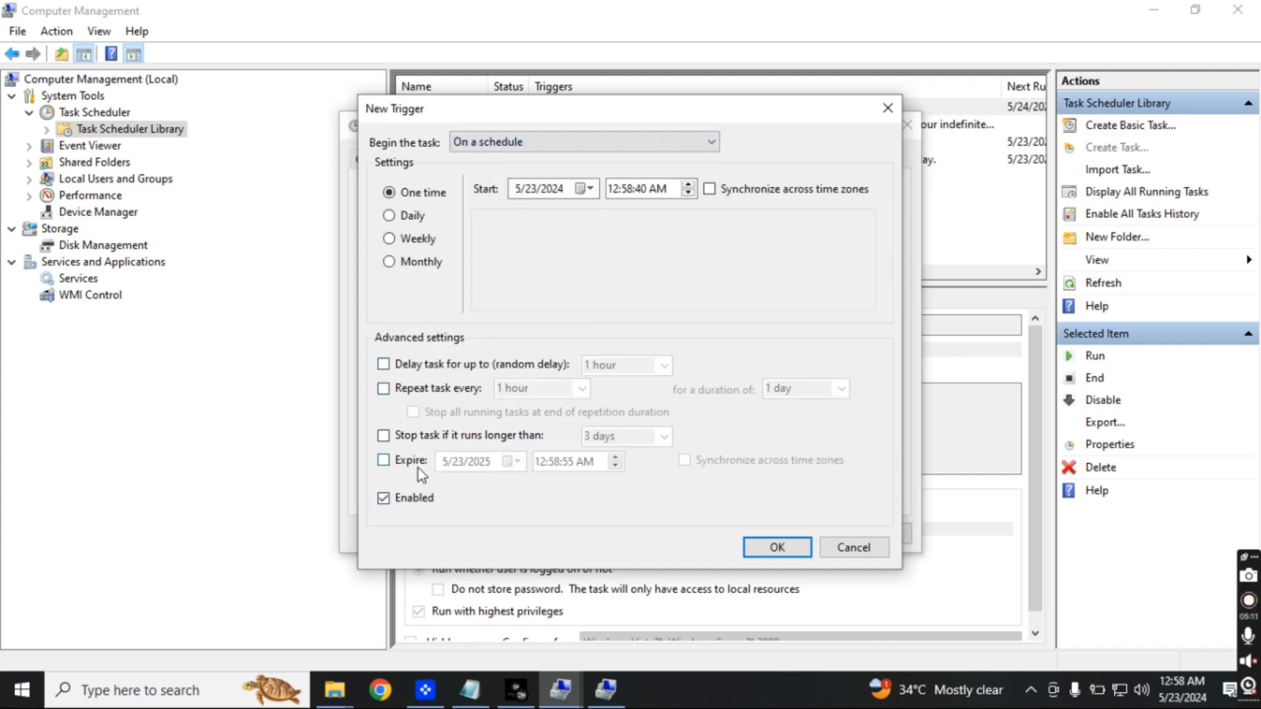
click(789, 547)
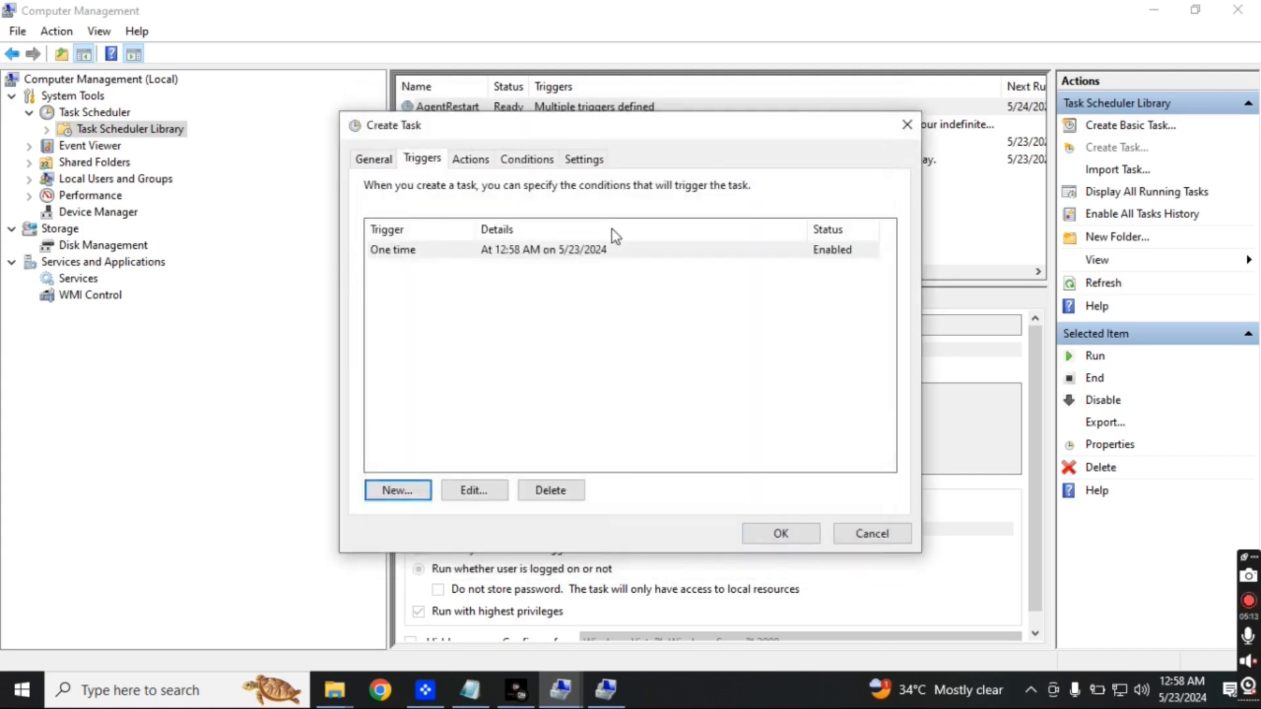
- Check the task's conditions, then set up a Start a program action using MY LENOVO.rdp from the Desktop
click(530, 159)
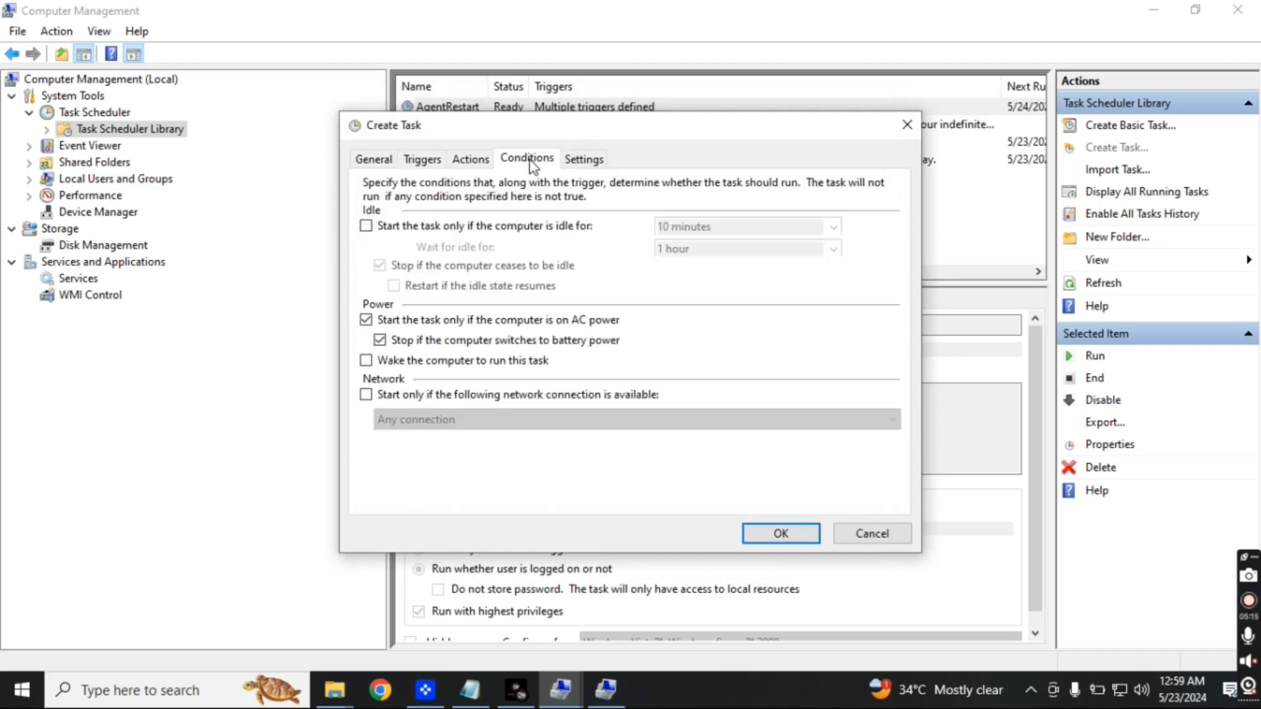
click(423, 159)
click(469, 159)
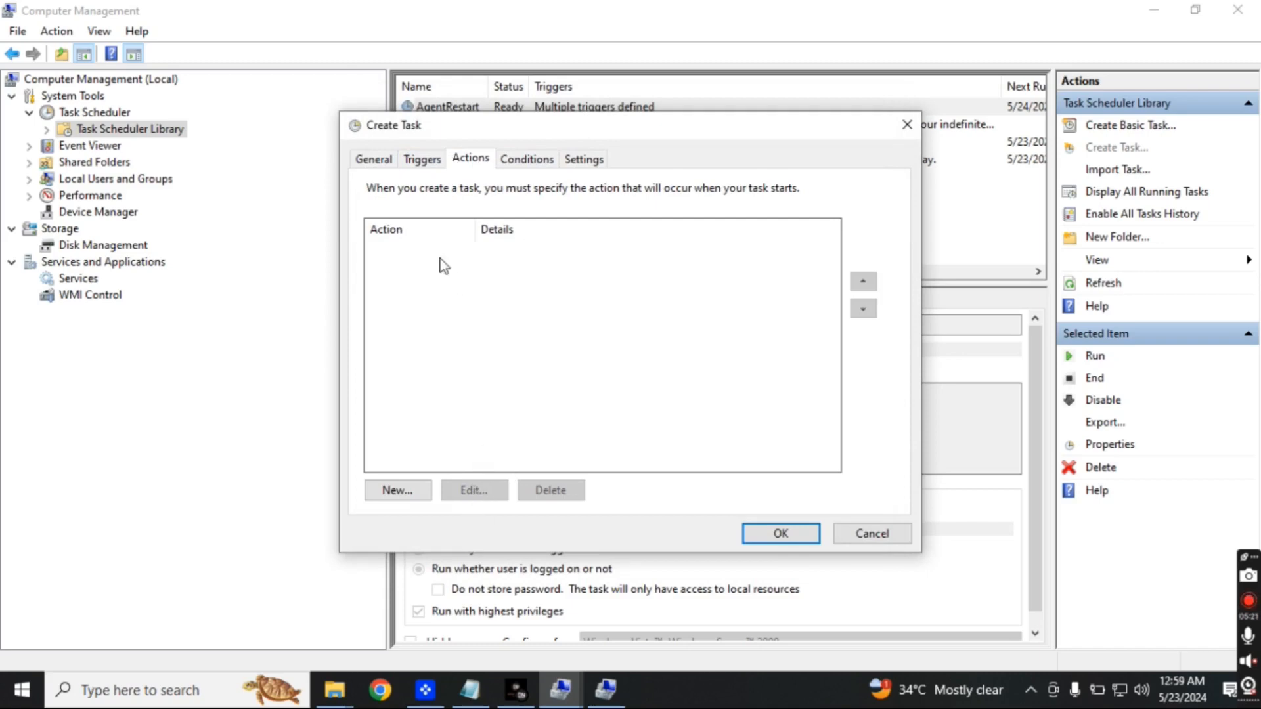
click(414, 496)
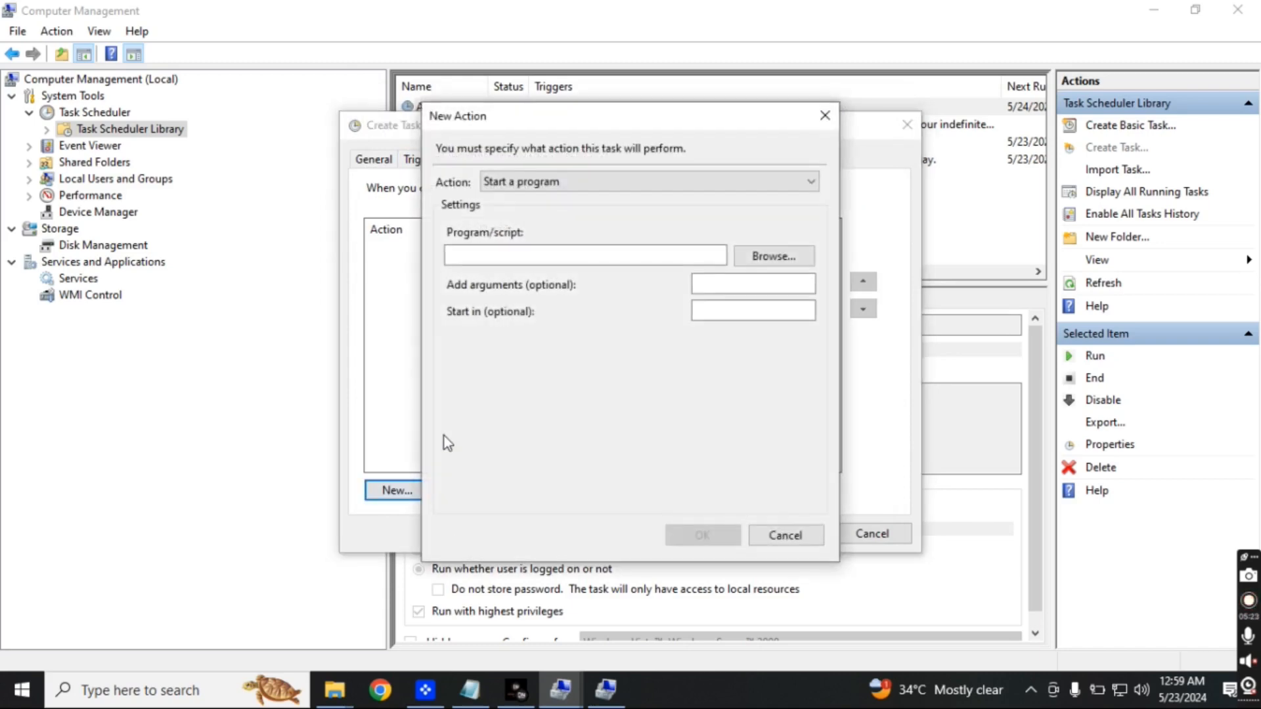
click(758, 256)
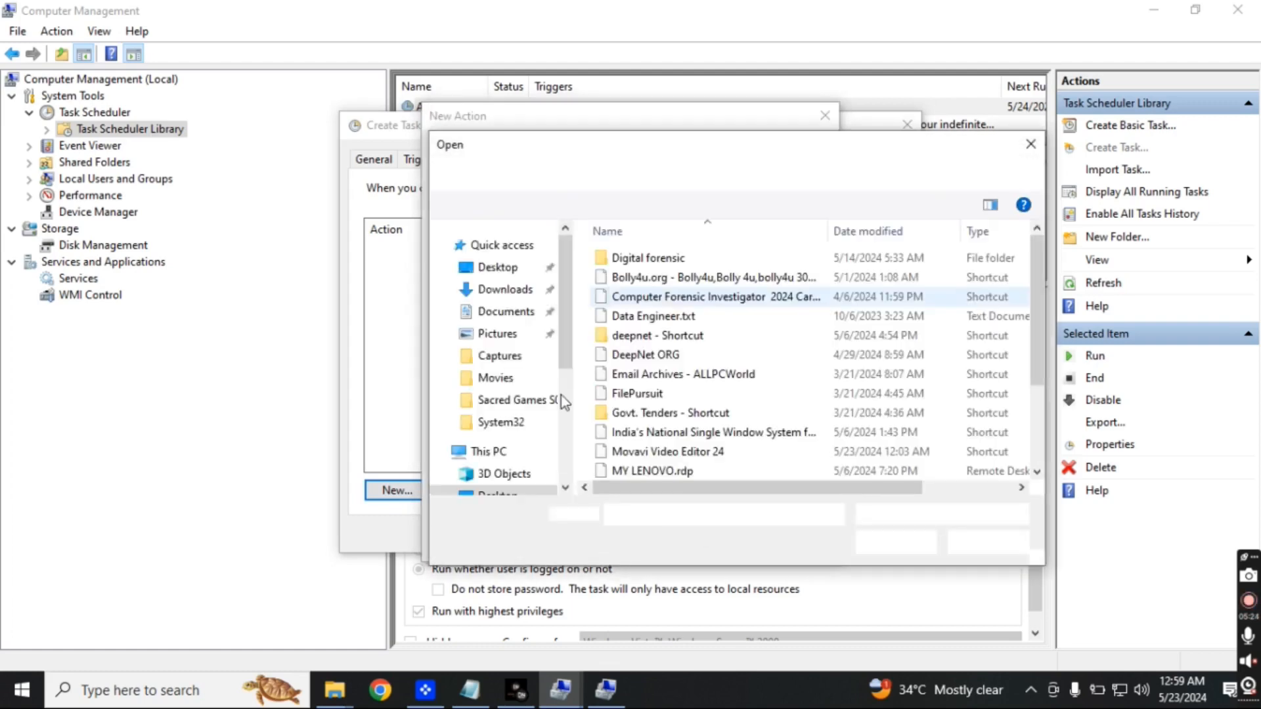
scroll(680, 417, down, 1)
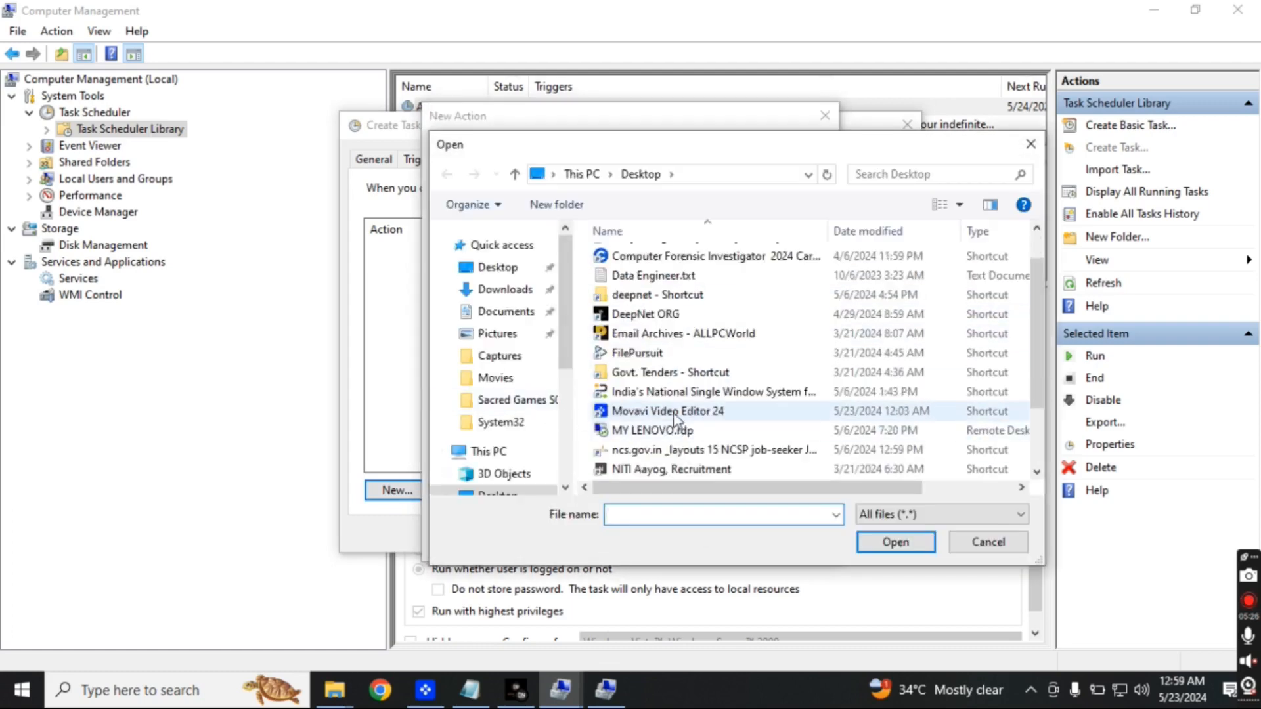
click(677, 430)
click(884, 545)
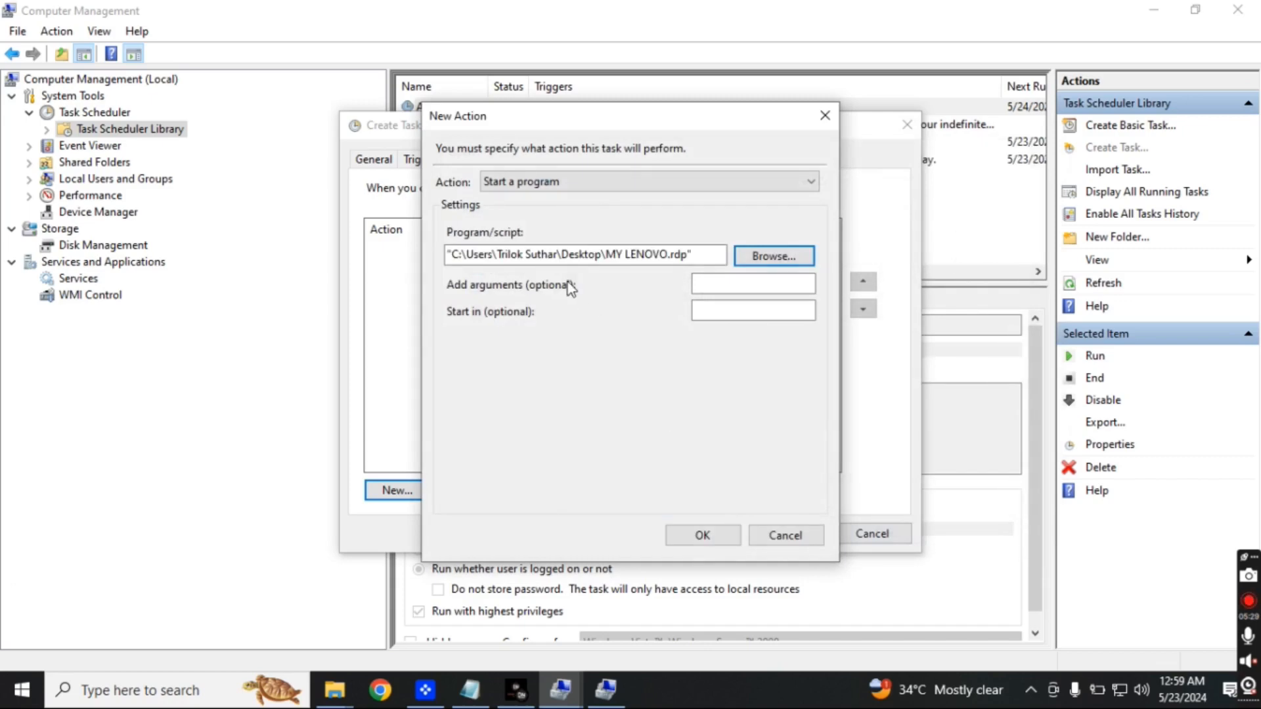
- Keep Start a program as the action type, save the action, and review its saved settings
click(591, 184)
click(593, 186)
click(587, 176)
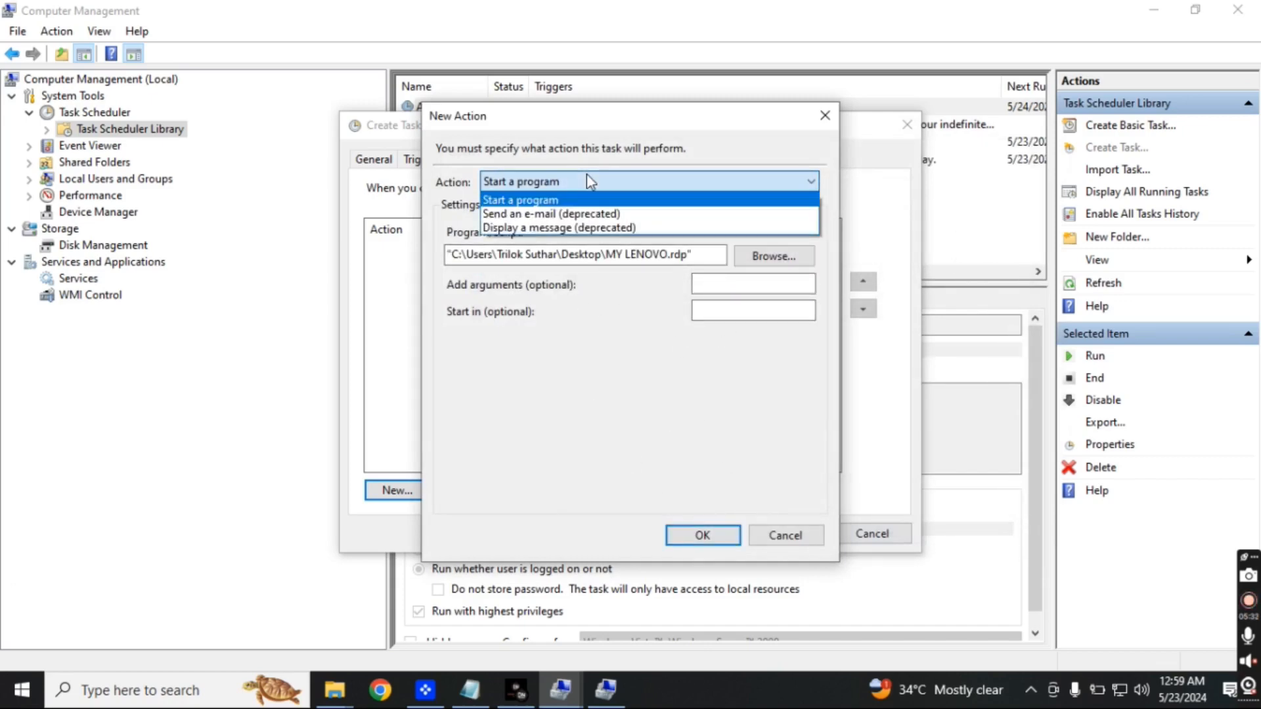
click(577, 200)
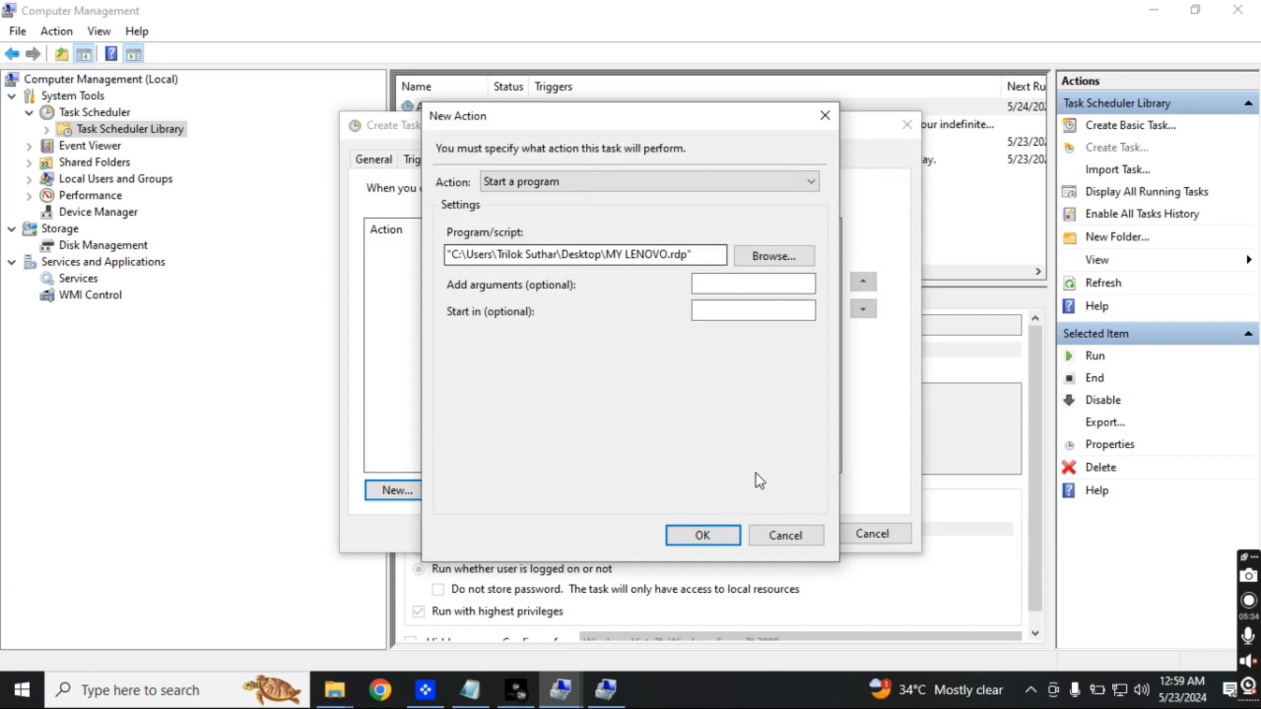
click(702, 535)
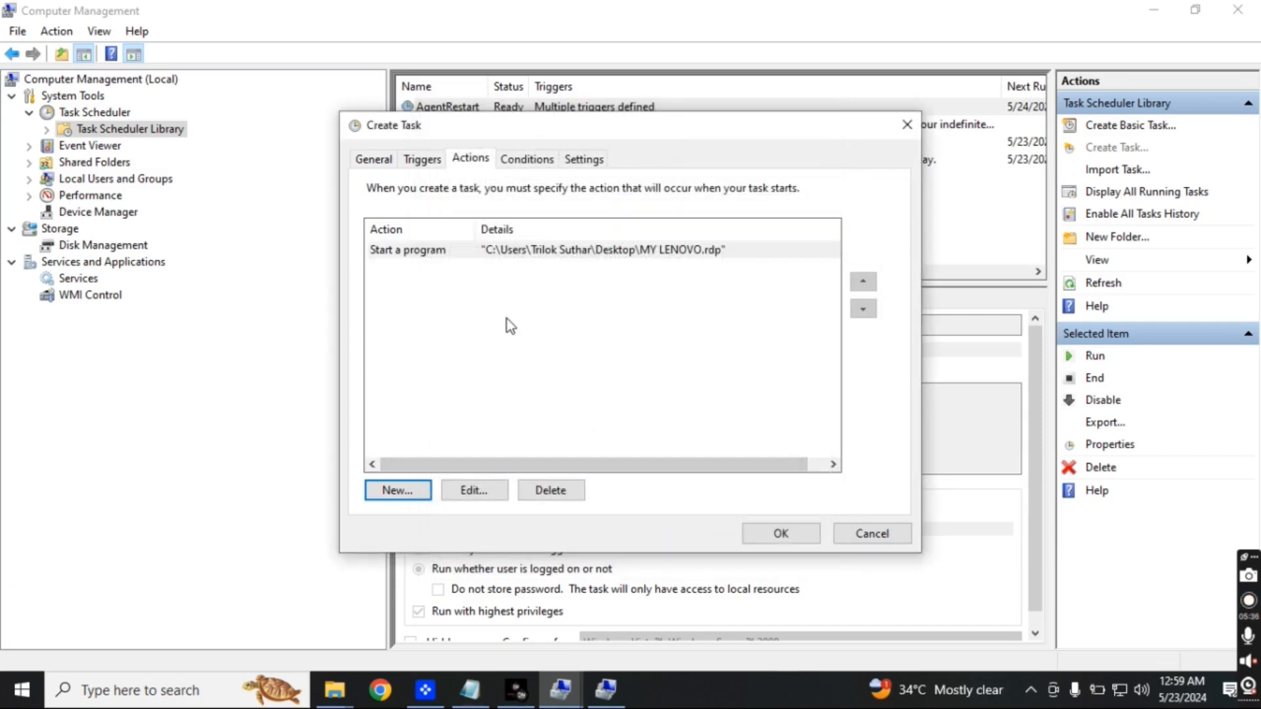
click(492, 490)
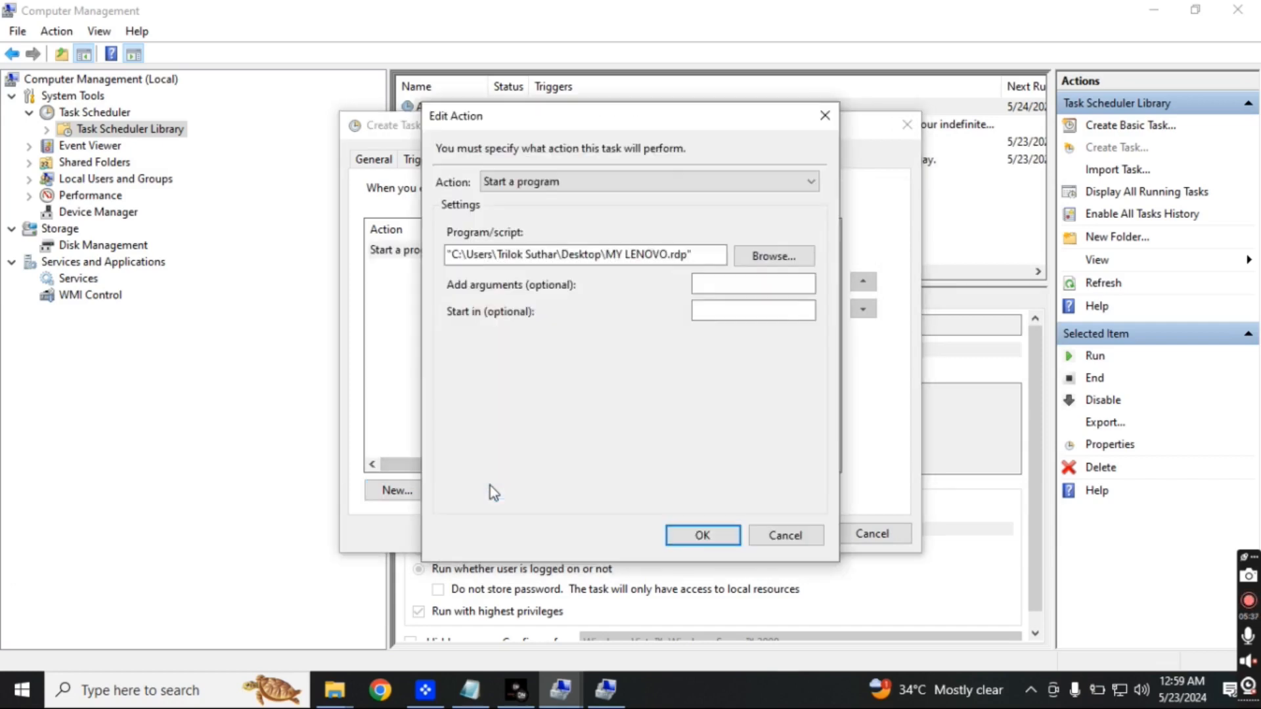
click(702, 535)
- Change the New Login task's trigger from one time to daily, recurring every 1 day
click(423, 159)
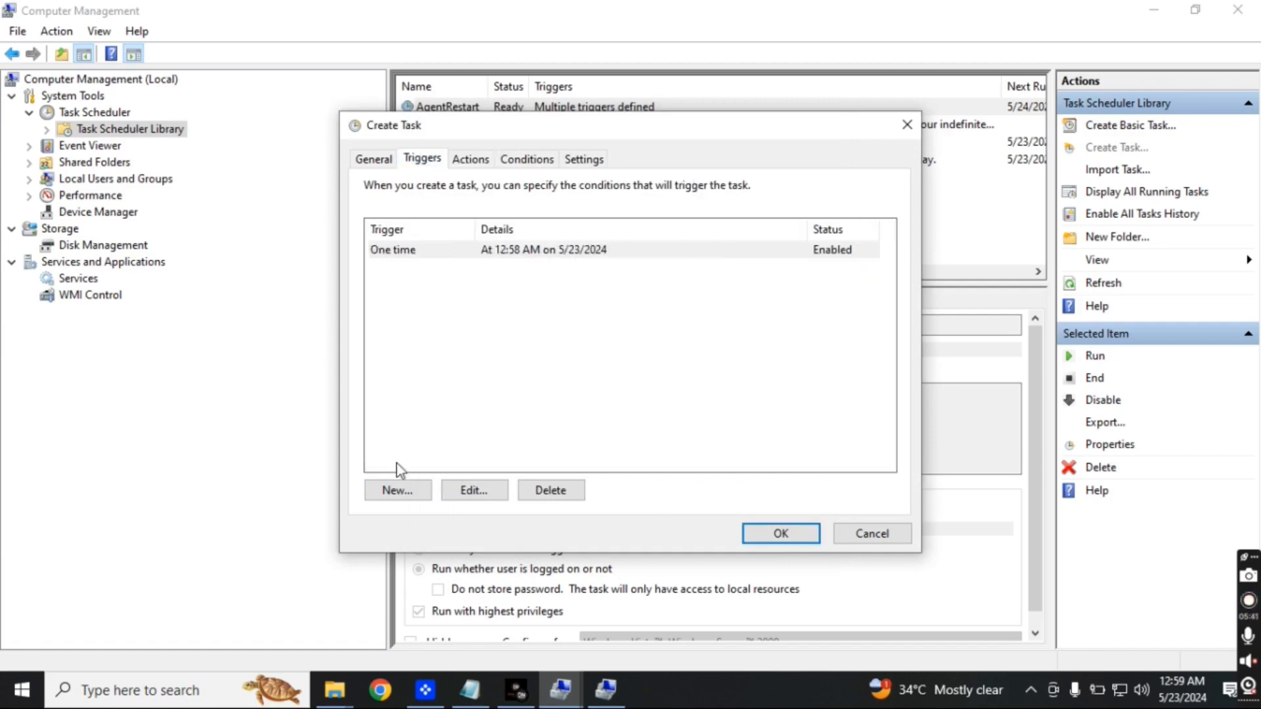
click(486, 496)
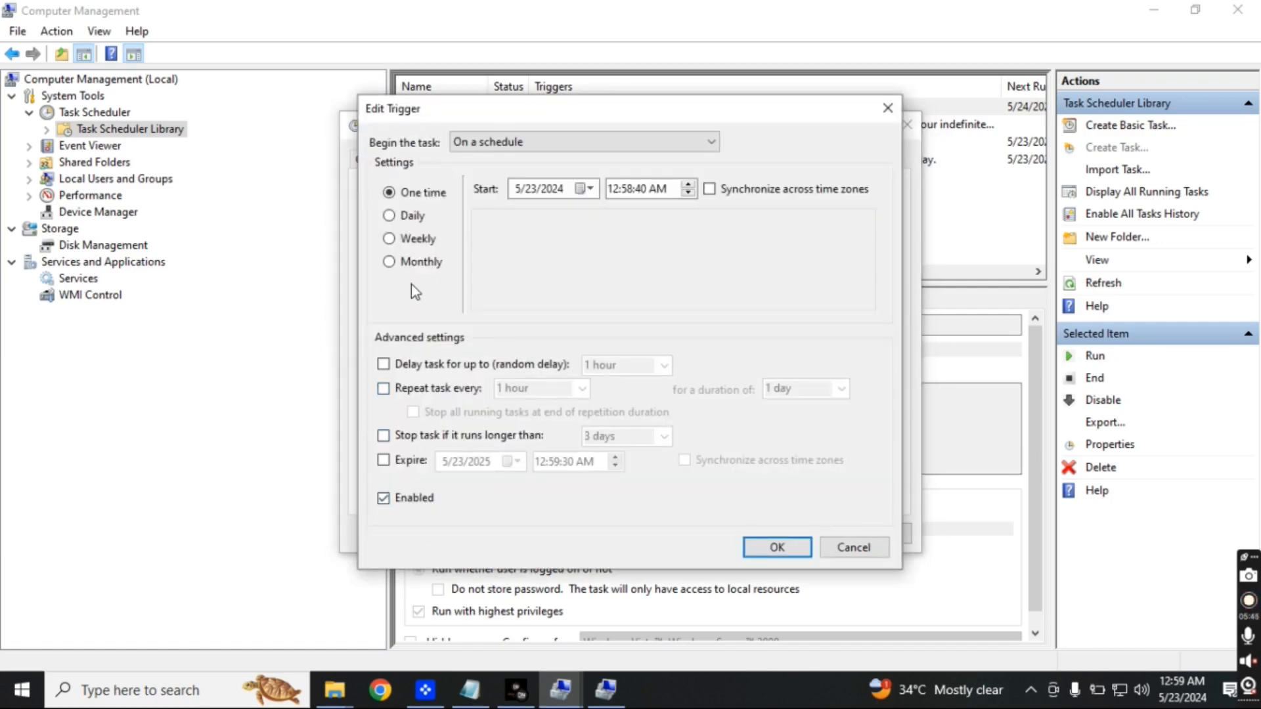
click(413, 216)
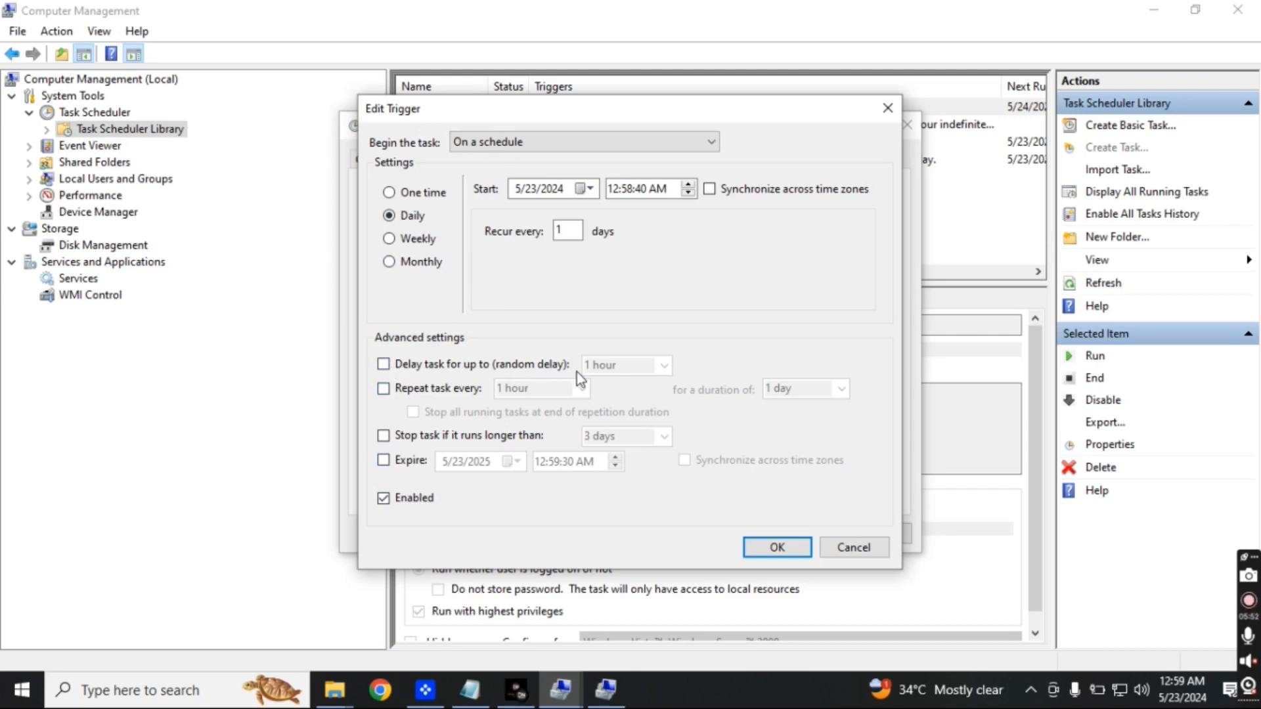
click(773, 543)
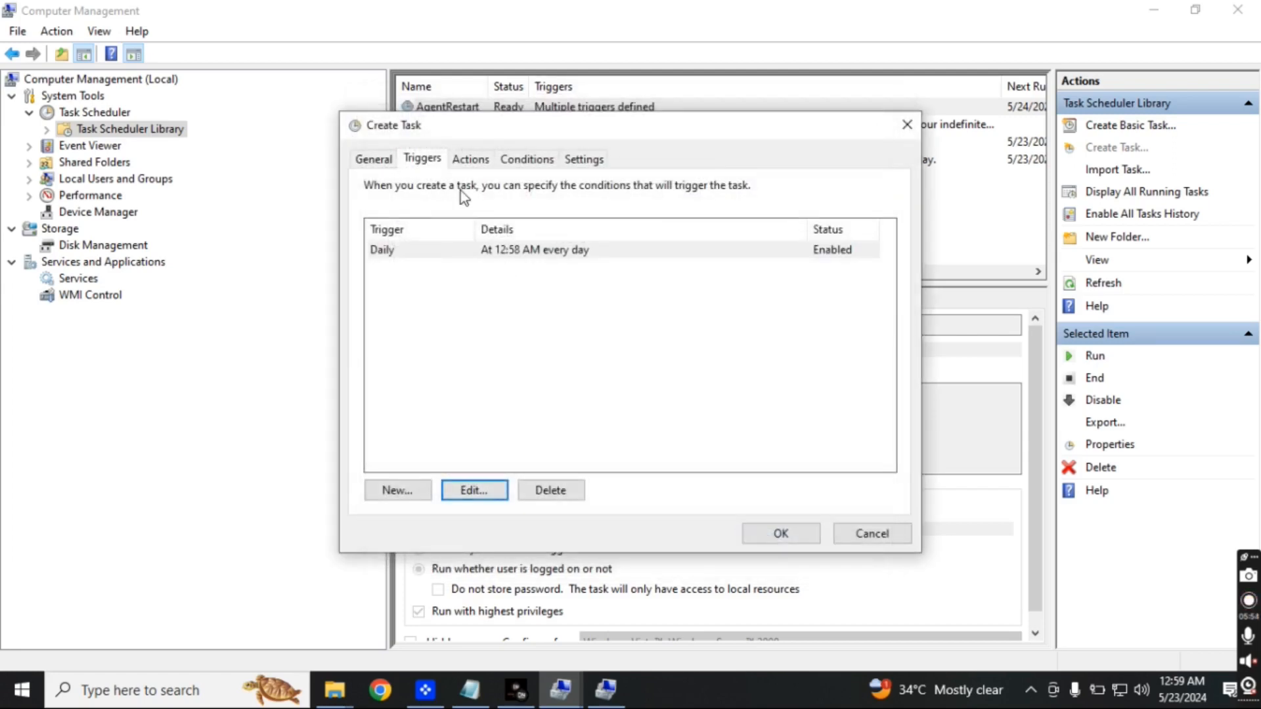
- Leave the task non-hidden after toggling the Hidden option, and configure it for Windows 10
click(384, 161)
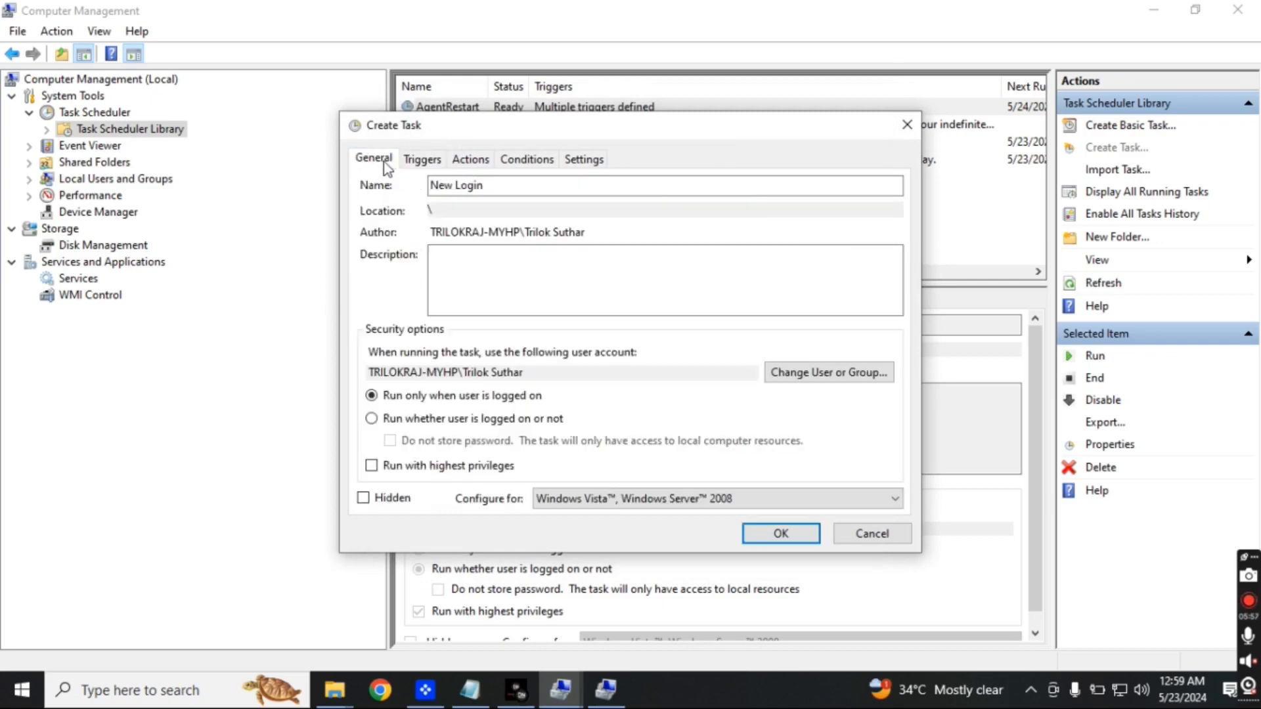
click(392, 500)
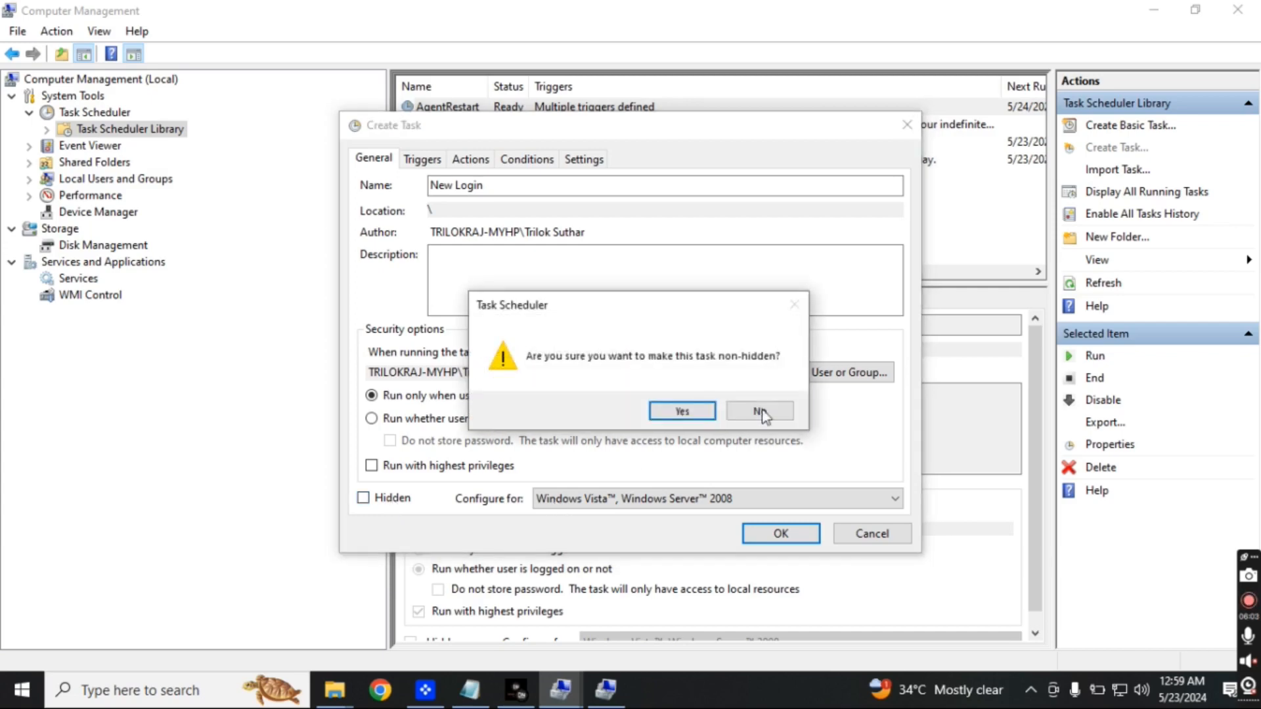
click(680, 412)
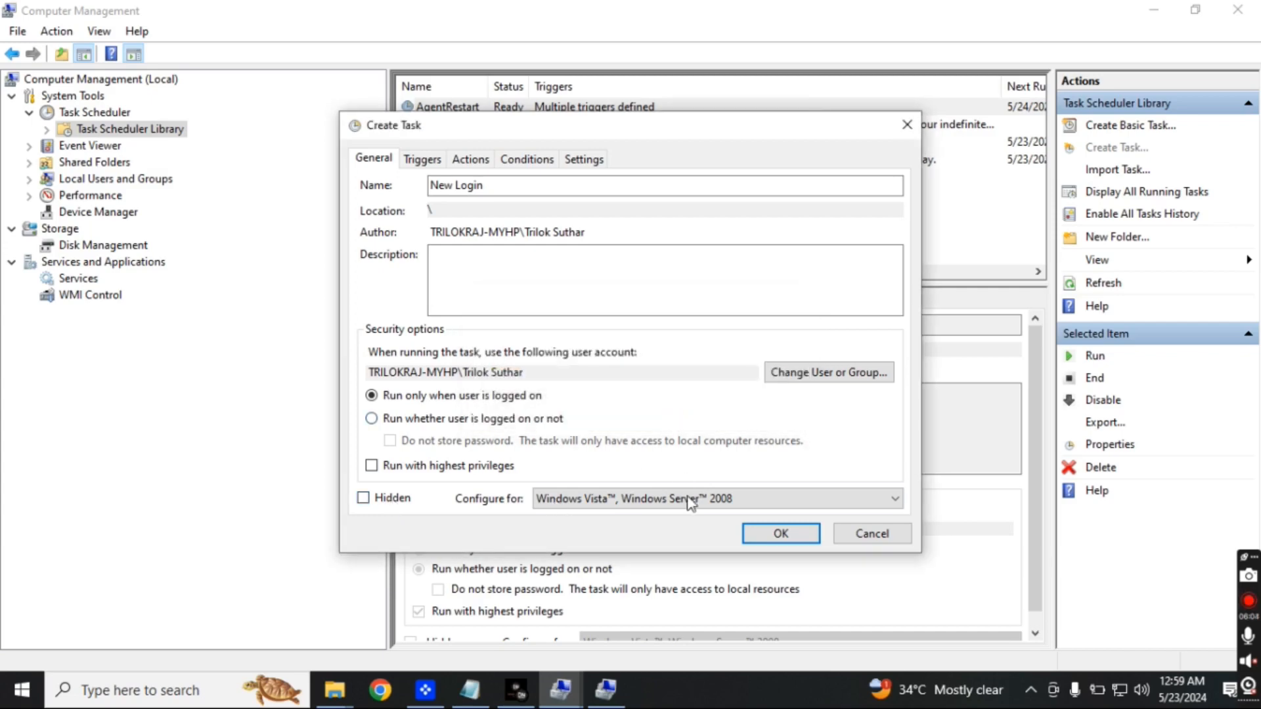
click(690, 502)
click(684, 517)
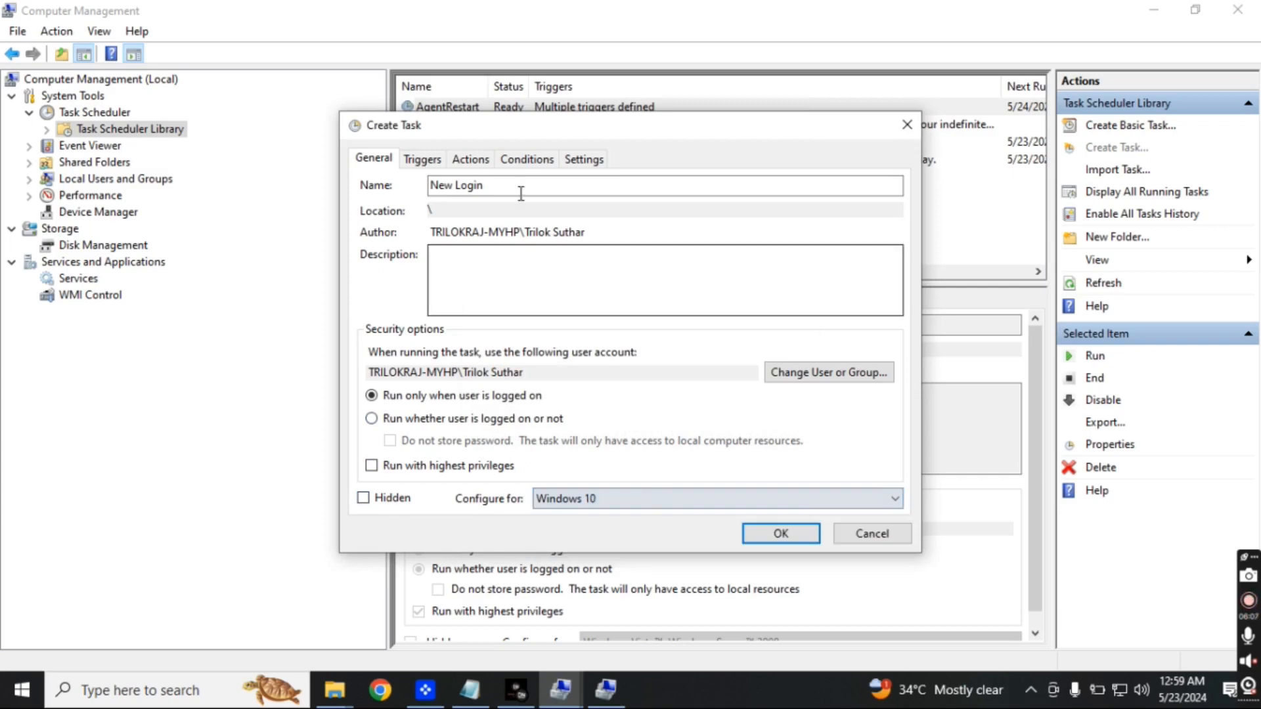
- Require the JioFiber-TRJ_5G network connection as a start condition, check the additional settings, and save the New Login task
click(540, 160)
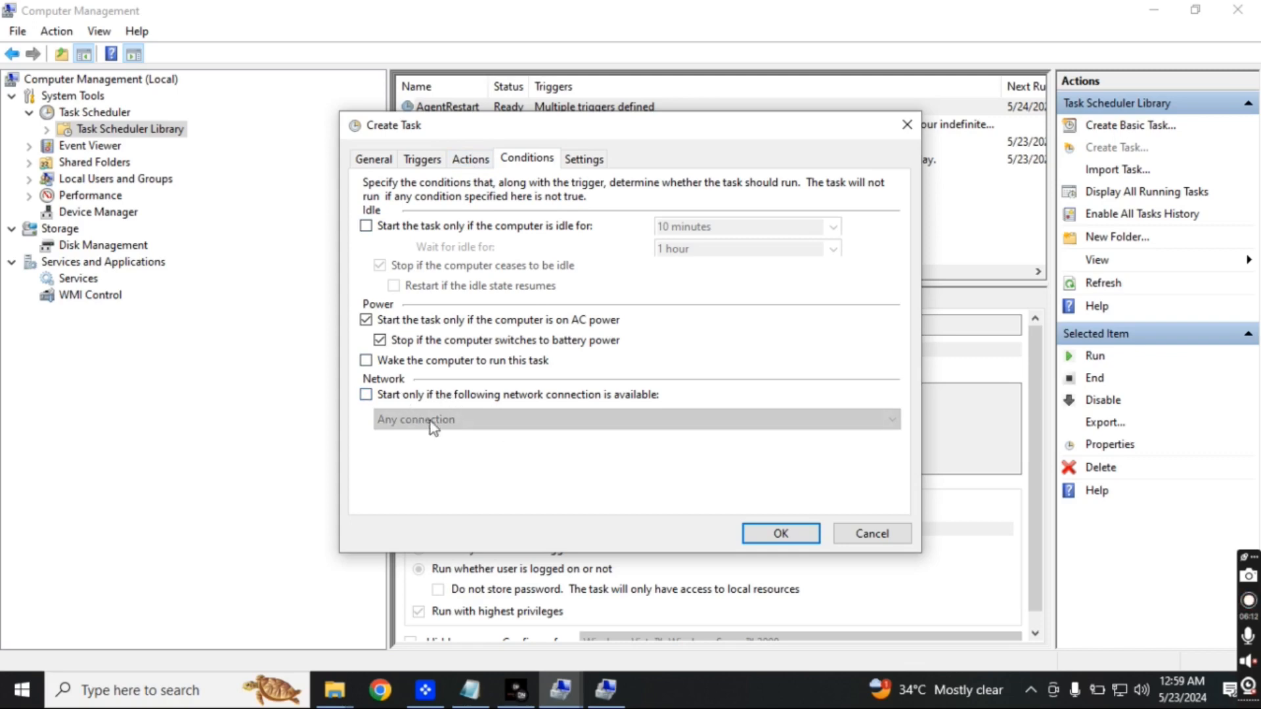
click(388, 395)
click(471, 424)
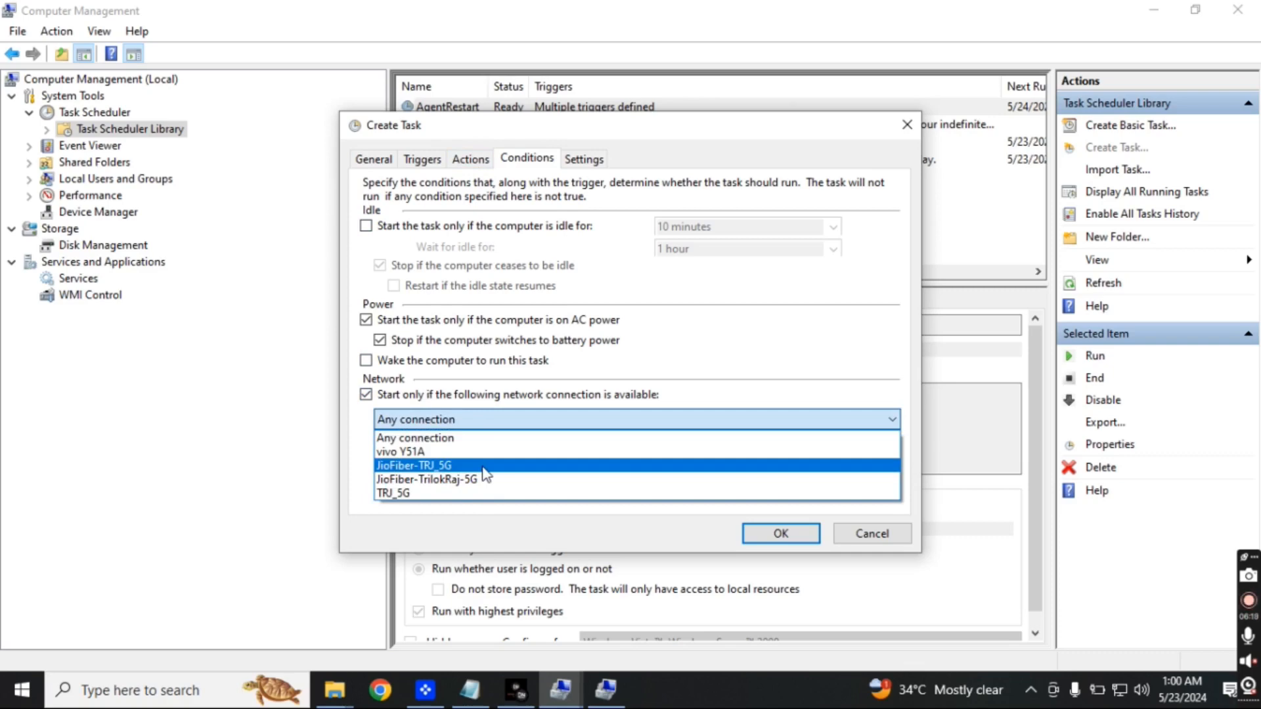
click(483, 467)
click(589, 158)
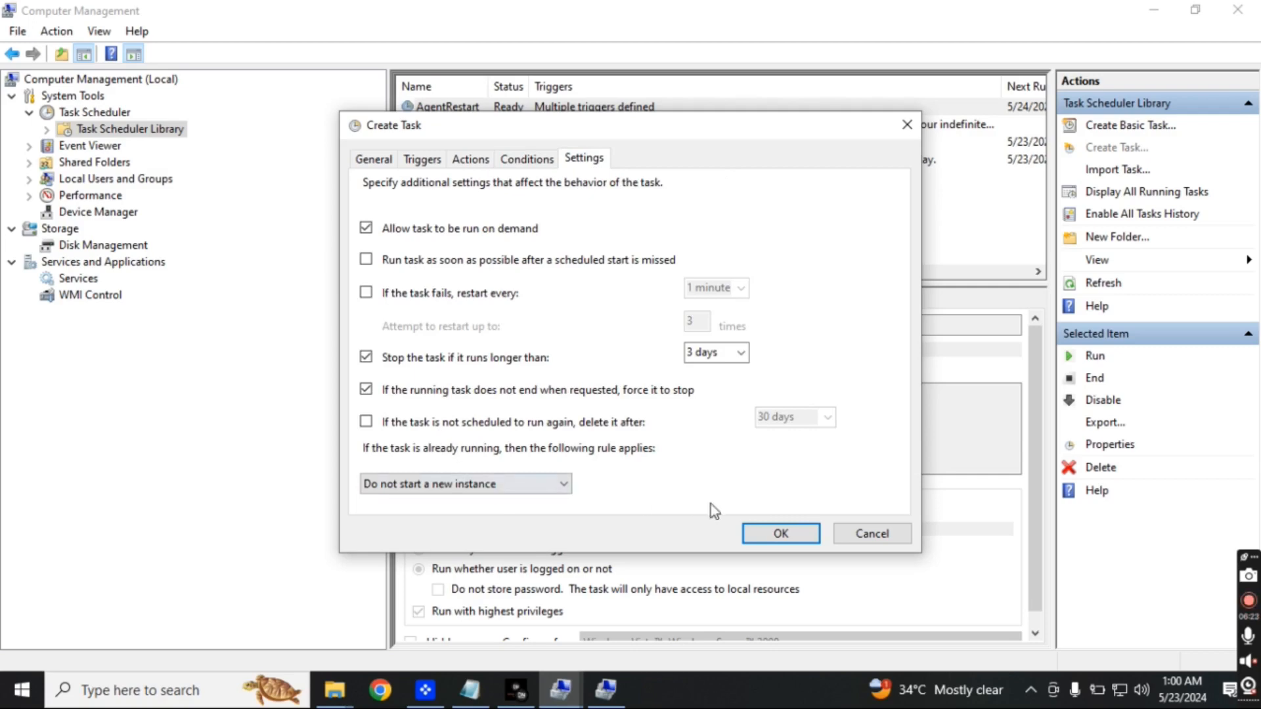
click(772, 532)
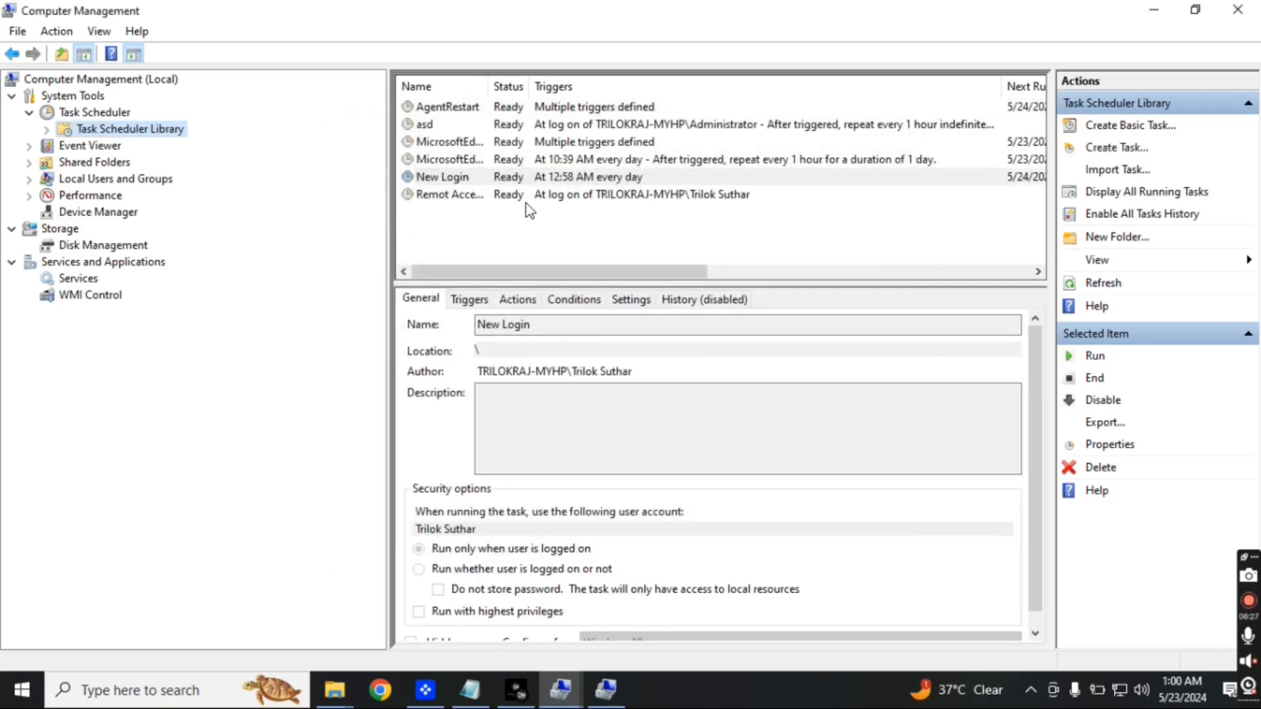
- Look at the export option for the New Login task and the task import dialog, cancel both, and refresh the task list
click(644, 184)
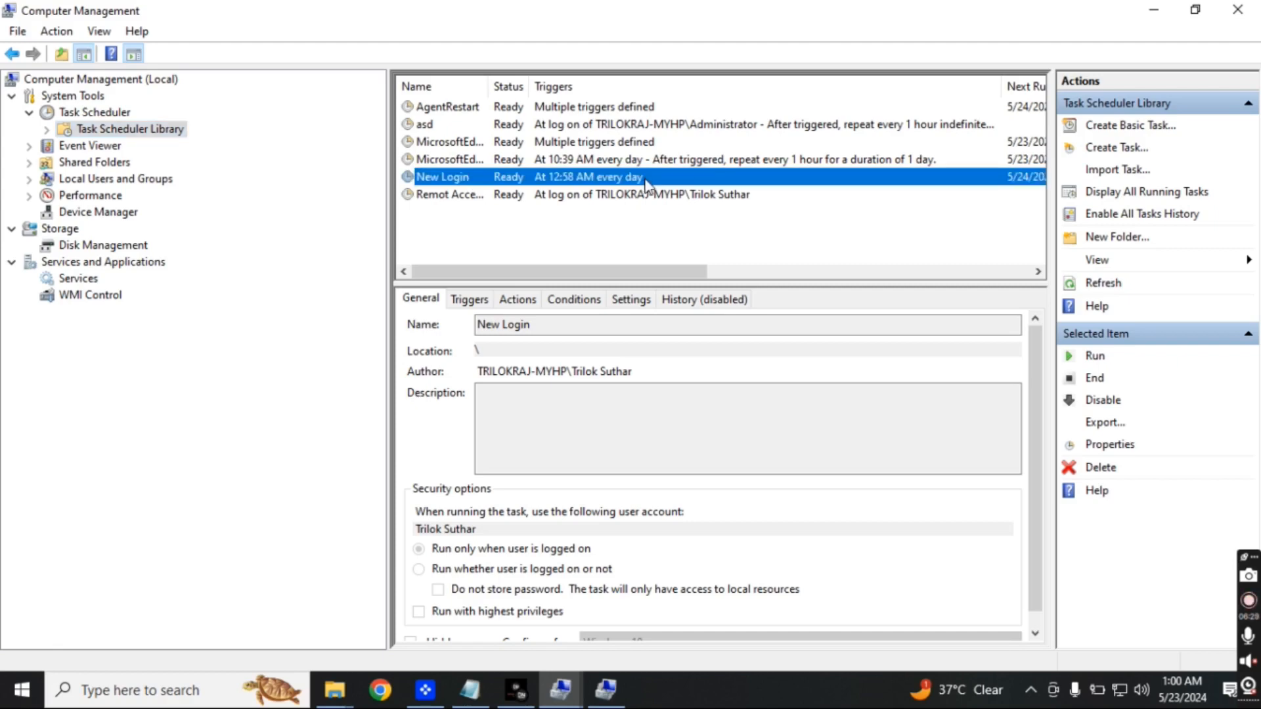
click(1108, 422)
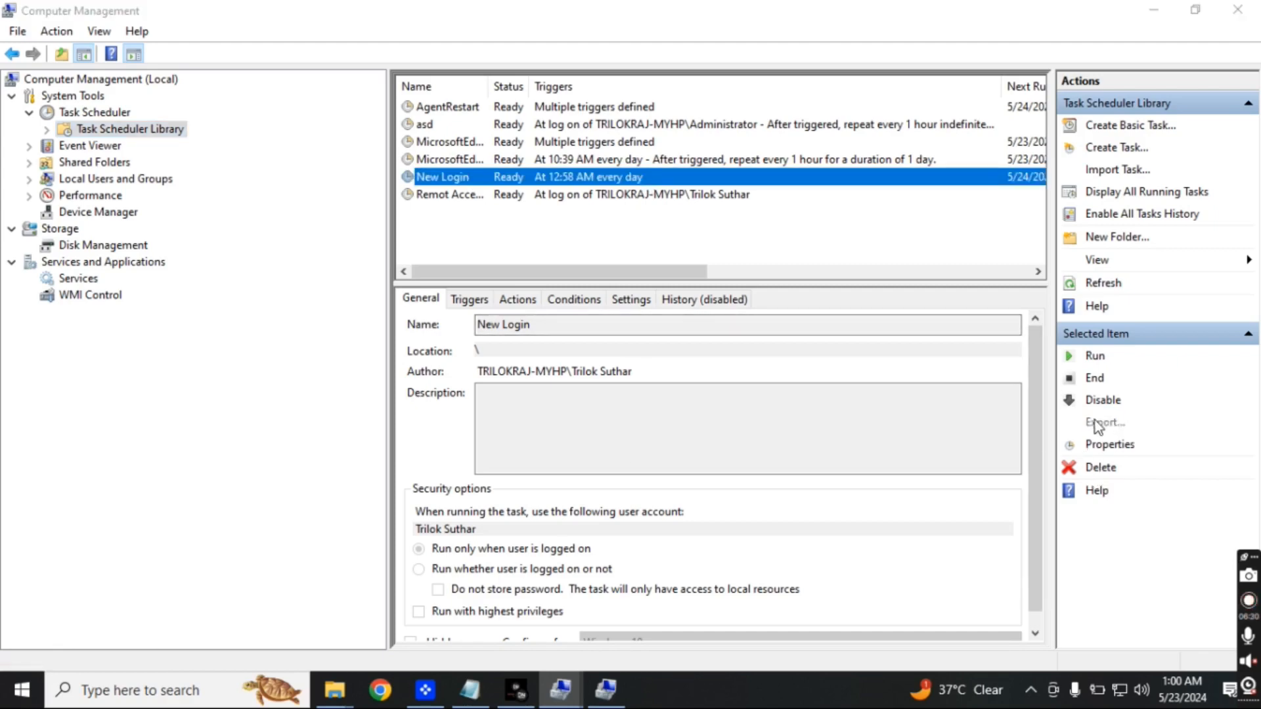
click(571, 432)
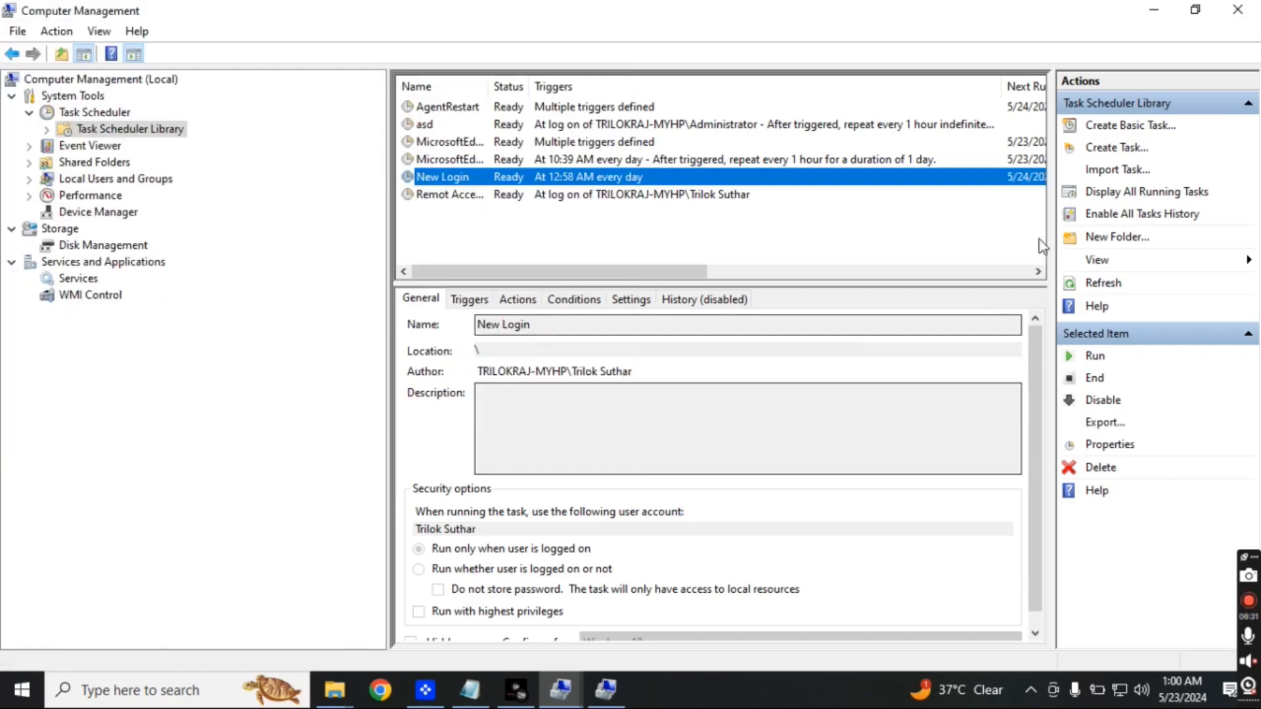
click(1104, 172)
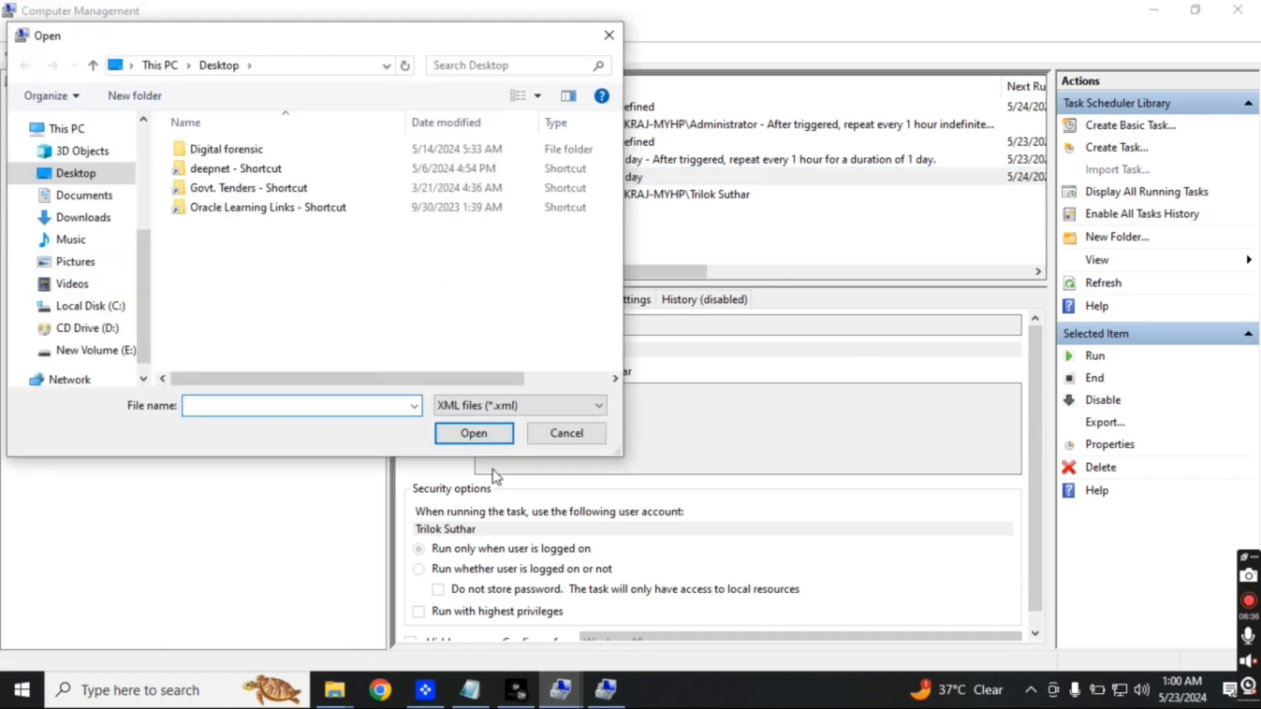
click(565, 431)
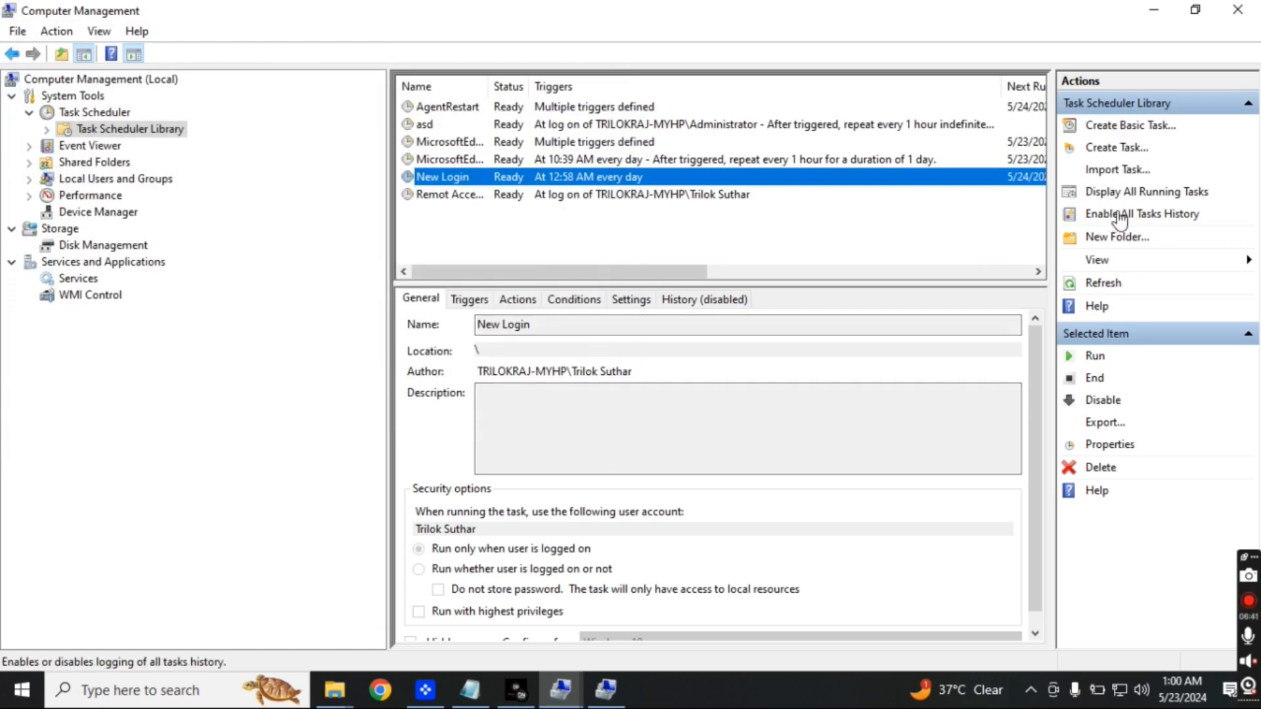
click(1098, 283)
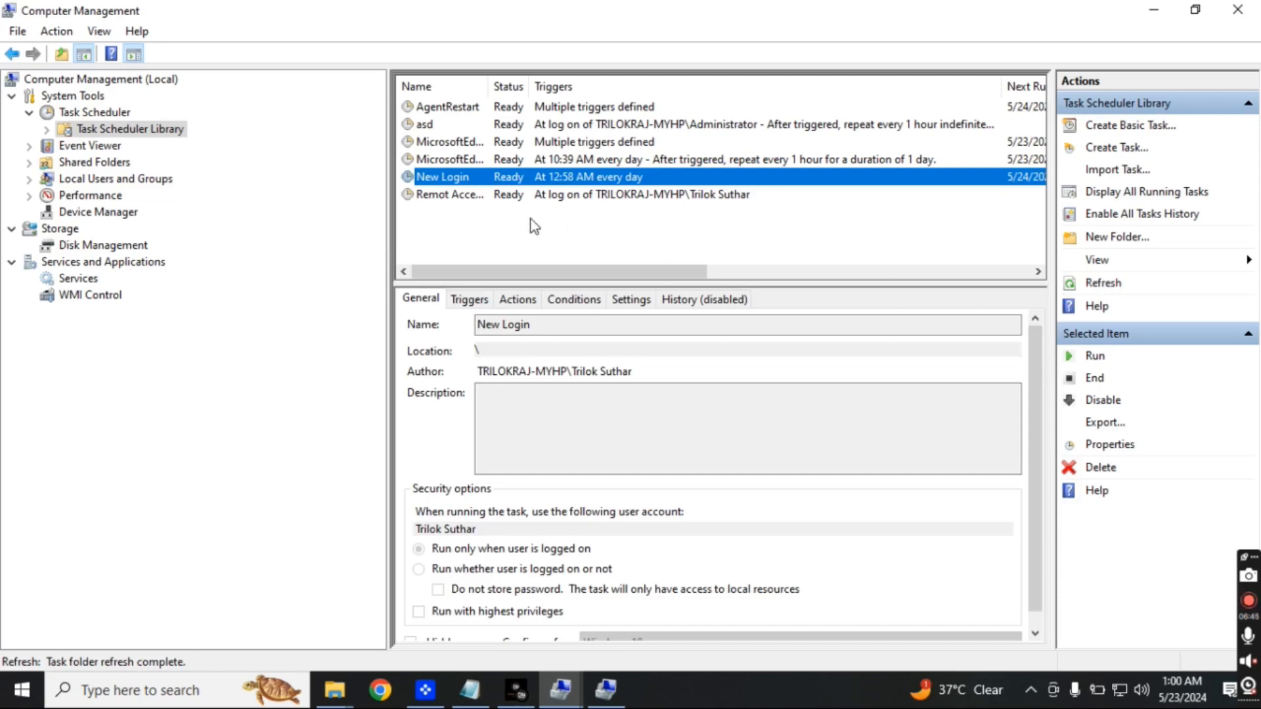
- Review the New Login task's properties and compare its list entry with the Remot Access Of PC2 task
click(531, 220)
click(542, 178)
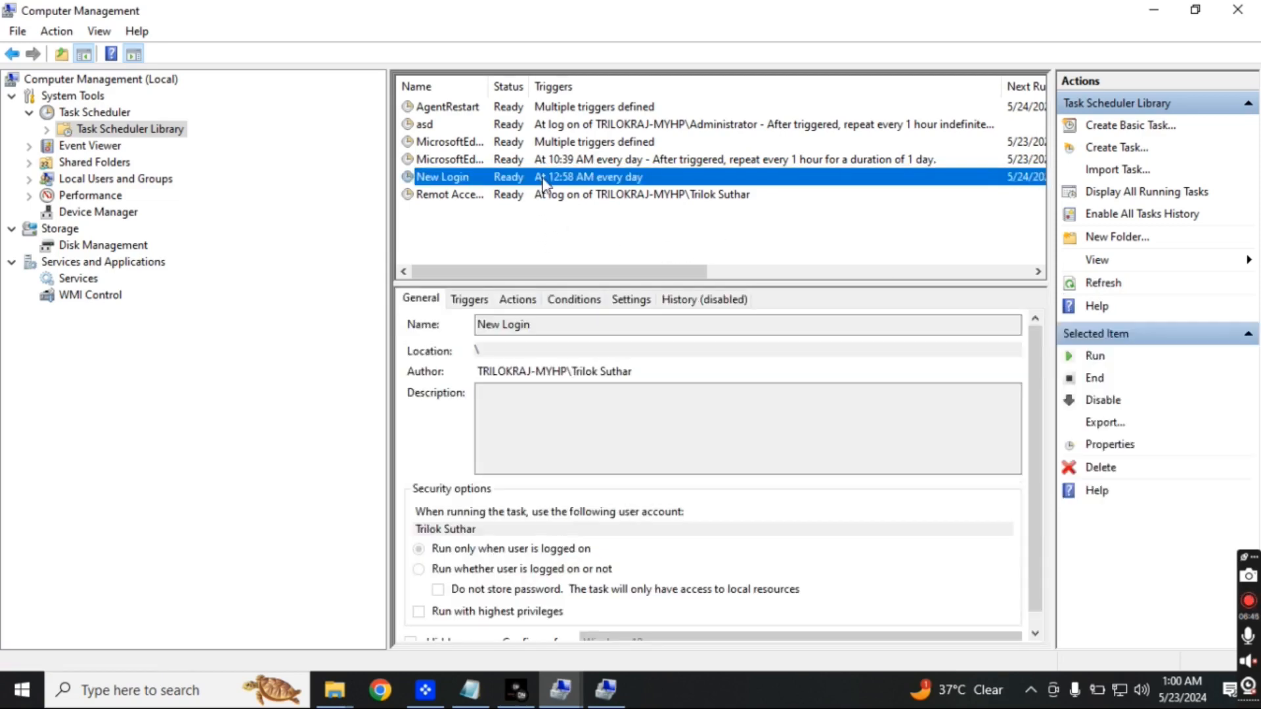
click(1125, 444)
key(Escape)
click(645, 195)
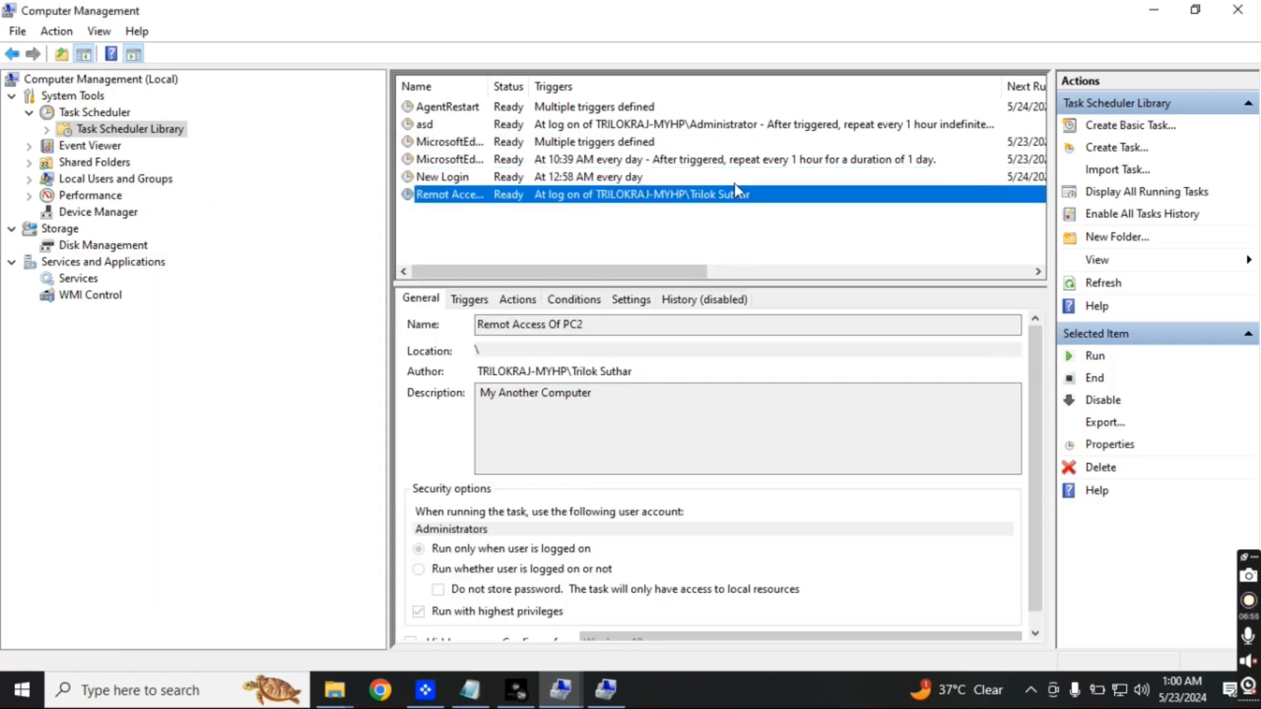
drag(637, 275, 818, 279)
drag(952, 269, 436, 324)
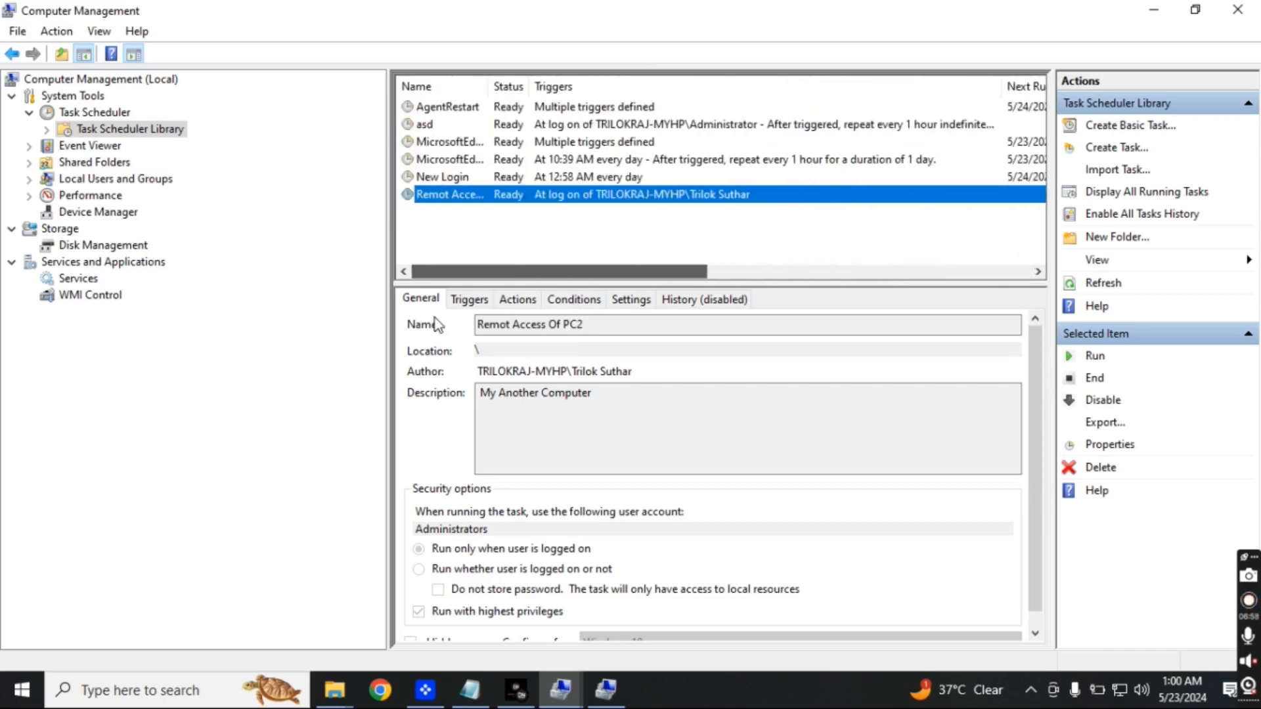
click(514, 177)
- Open Task Manager, examine the startup apps and their status, and close it
right_click(696, 689)
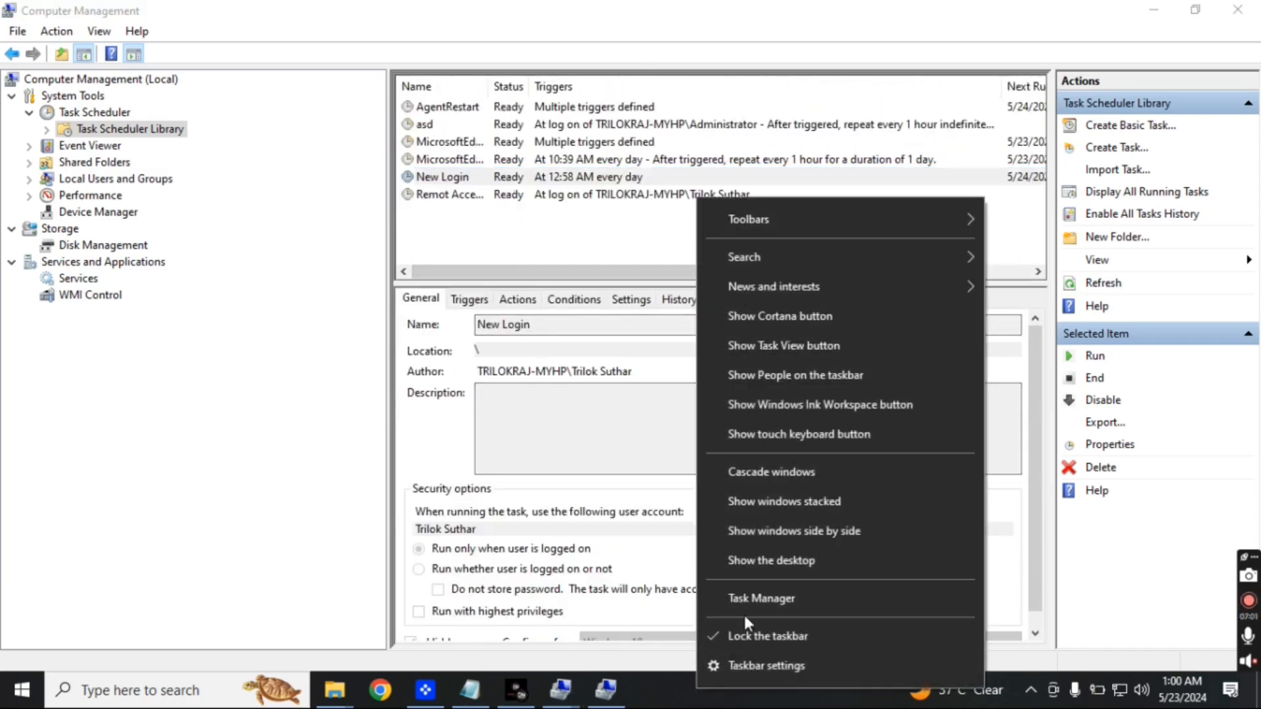
click(751, 599)
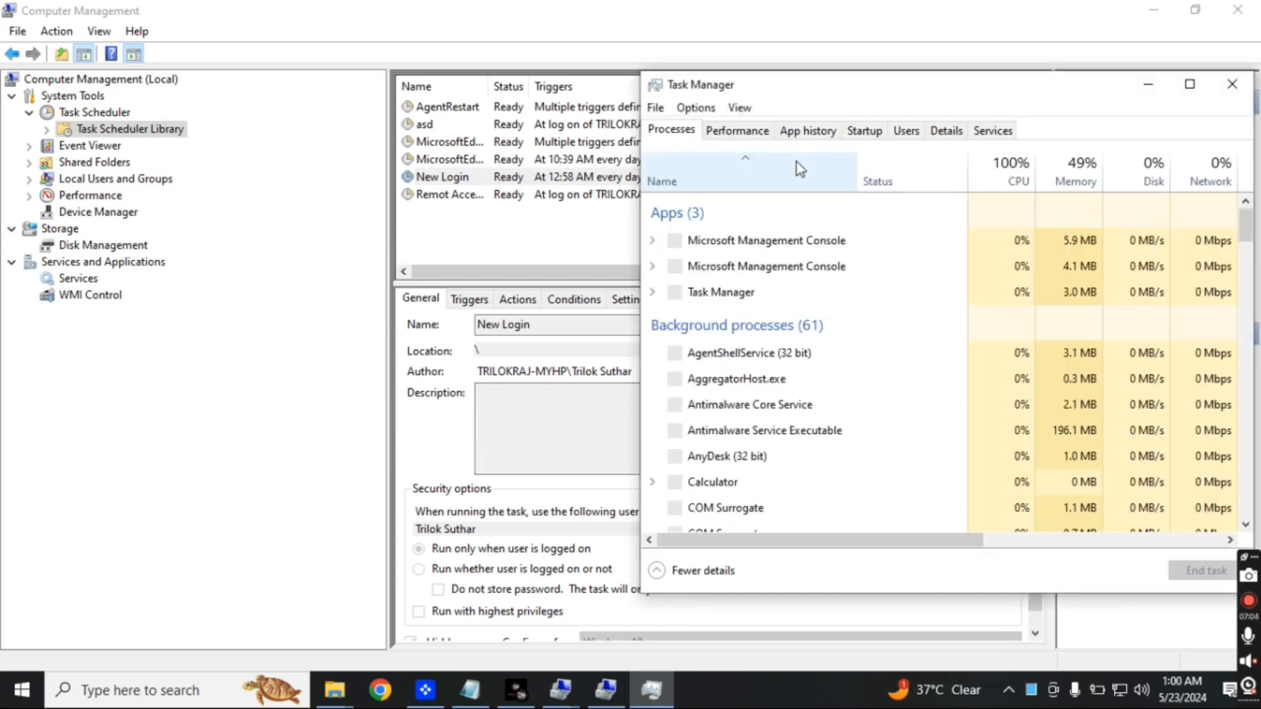
click(864, 131)
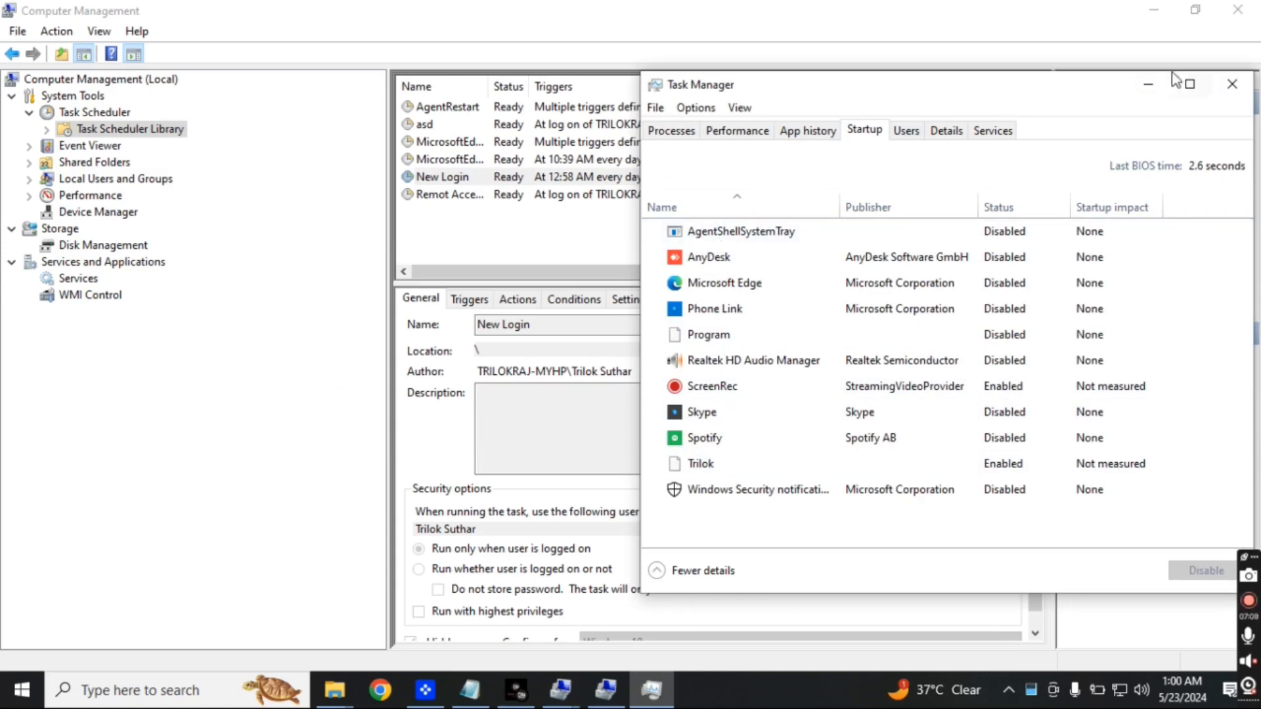
click(1232, 84)
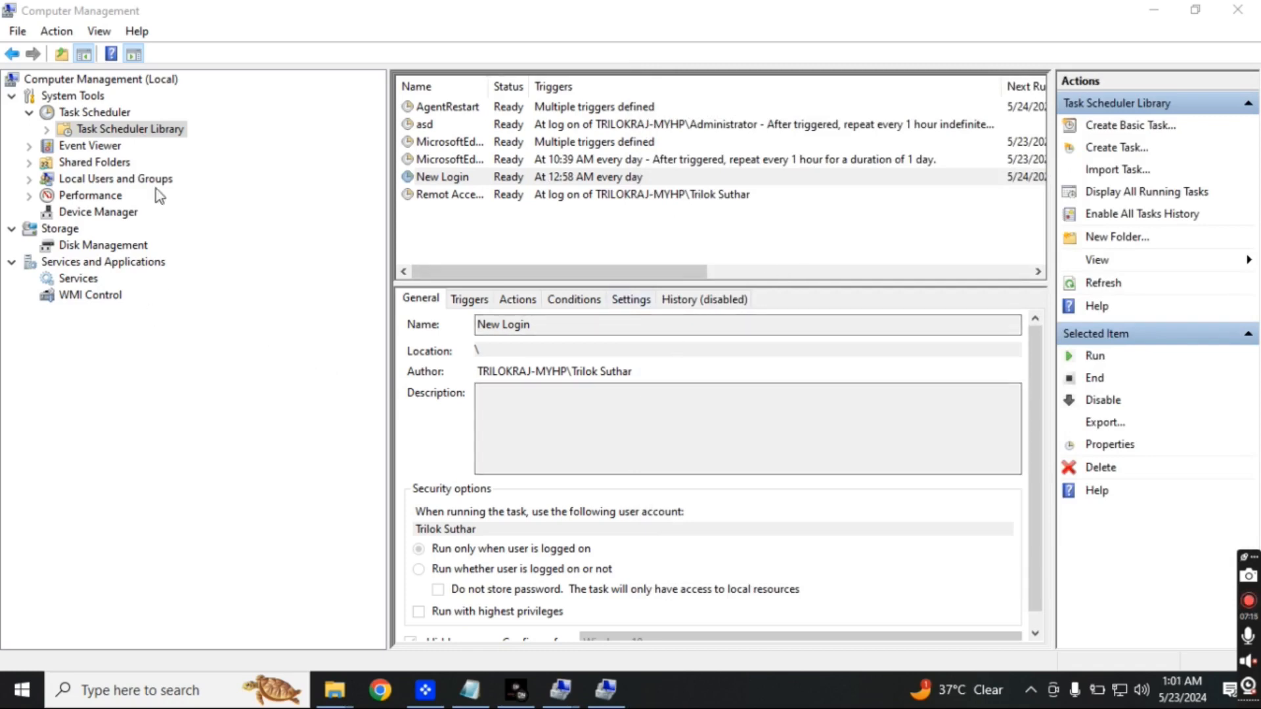
- Expand the Task Scheduler Library and browse its Agent Activation Runtime, GoogleSystem and GoogleUpdater folders
click(139, 78)
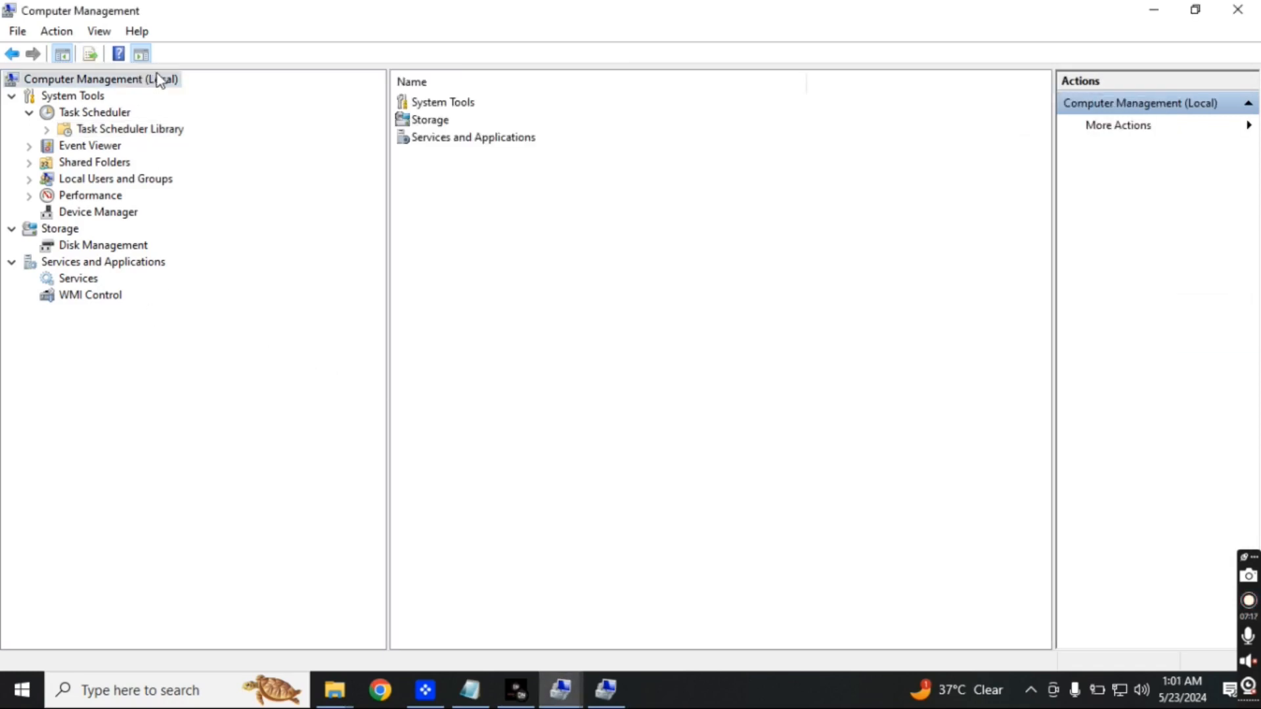
click(96, 96)
click(100, 112)
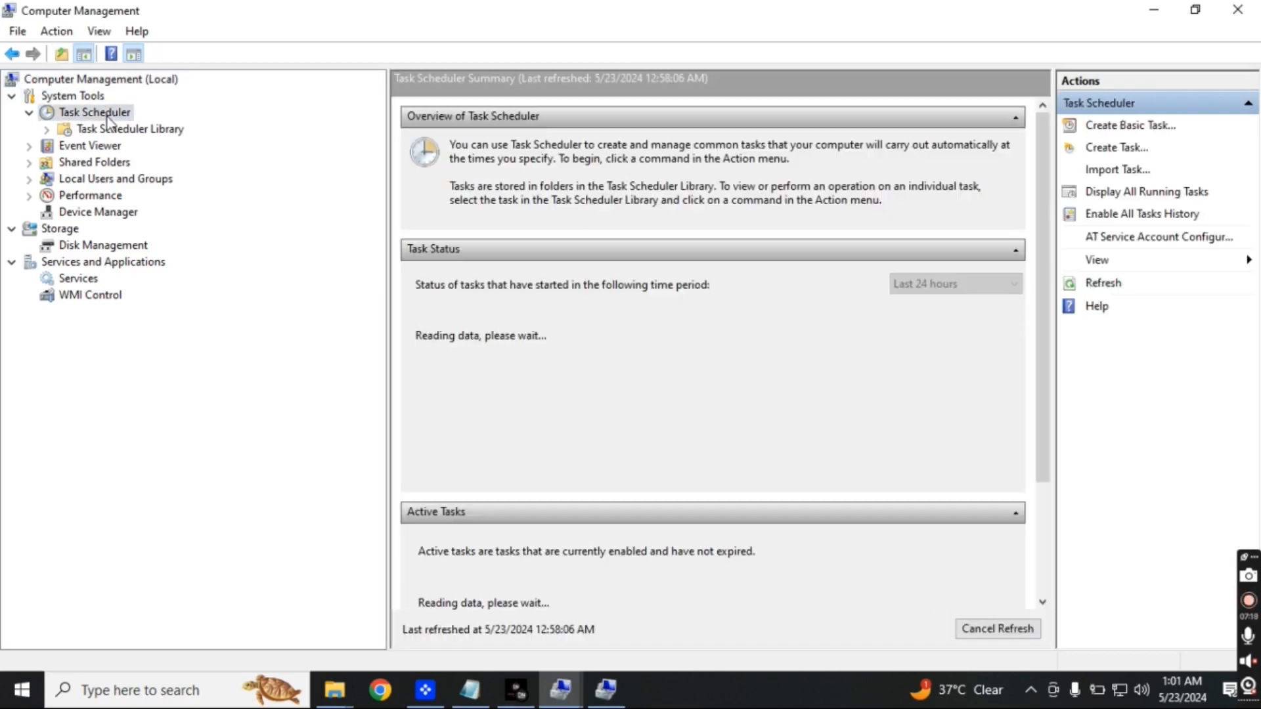
click(110, 133)
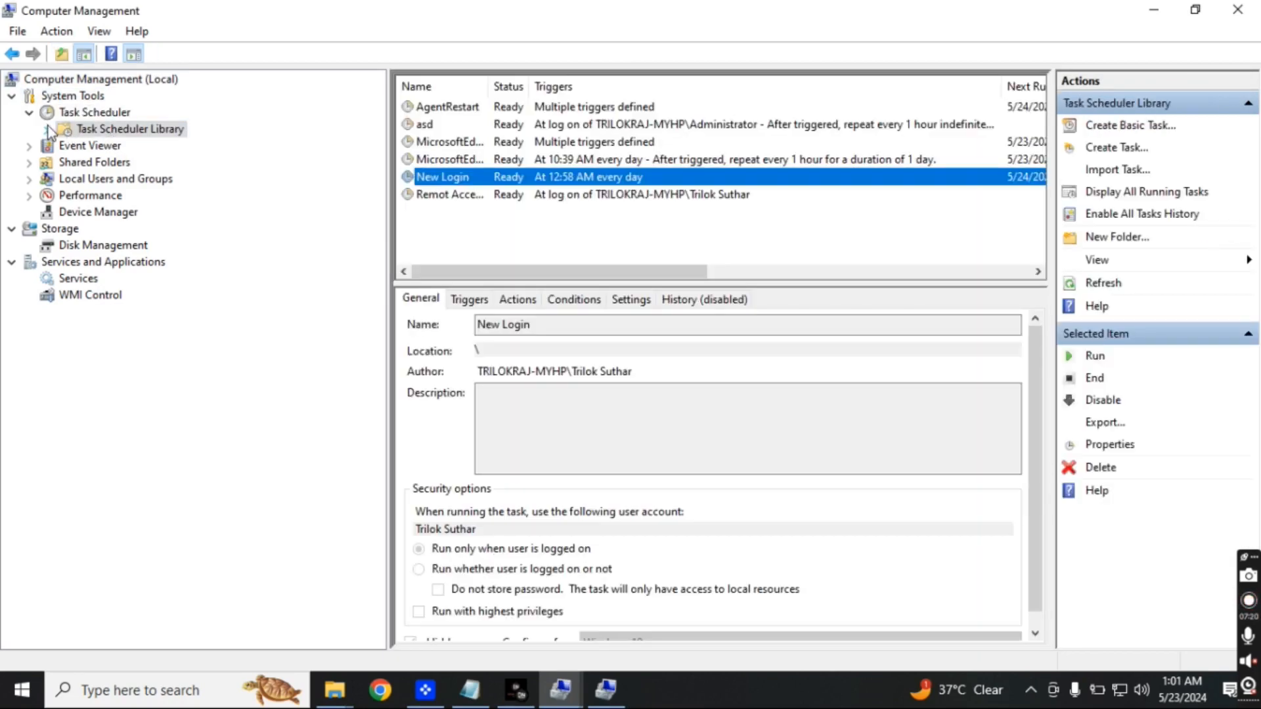
click(47, 130)
click(90, 145)
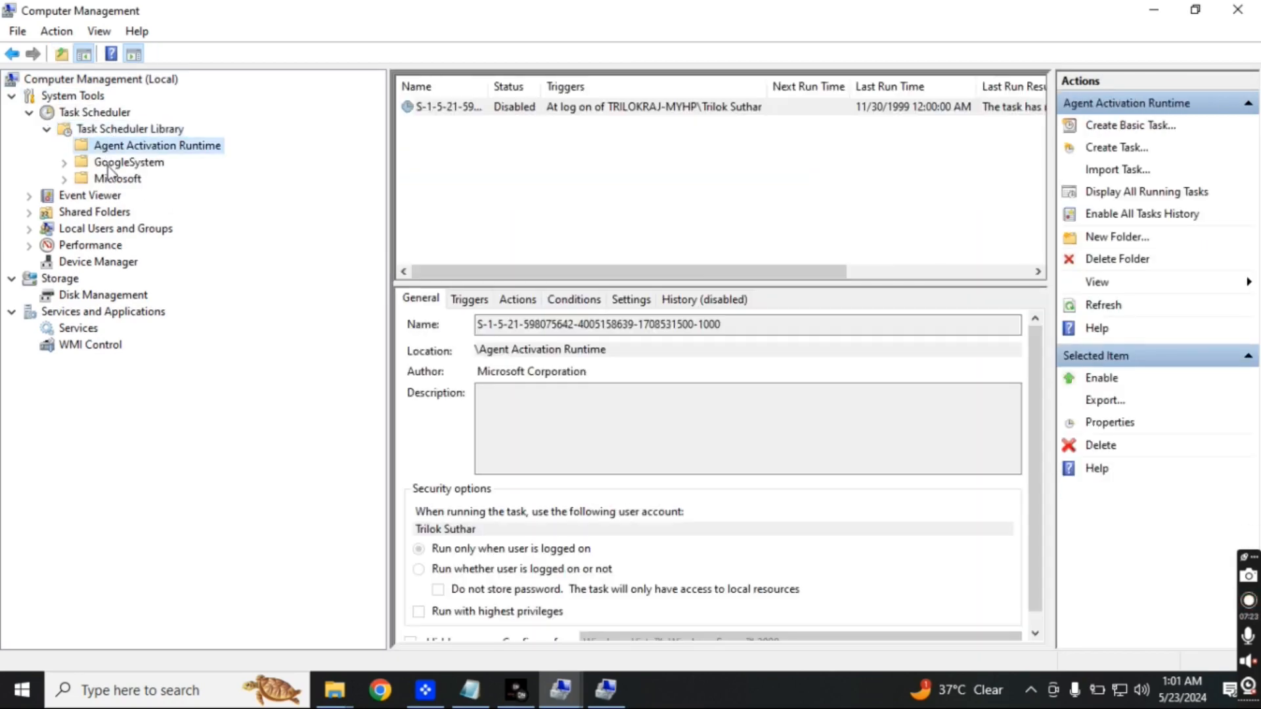
click(107, 167)
click(65, 164)
key(Down)
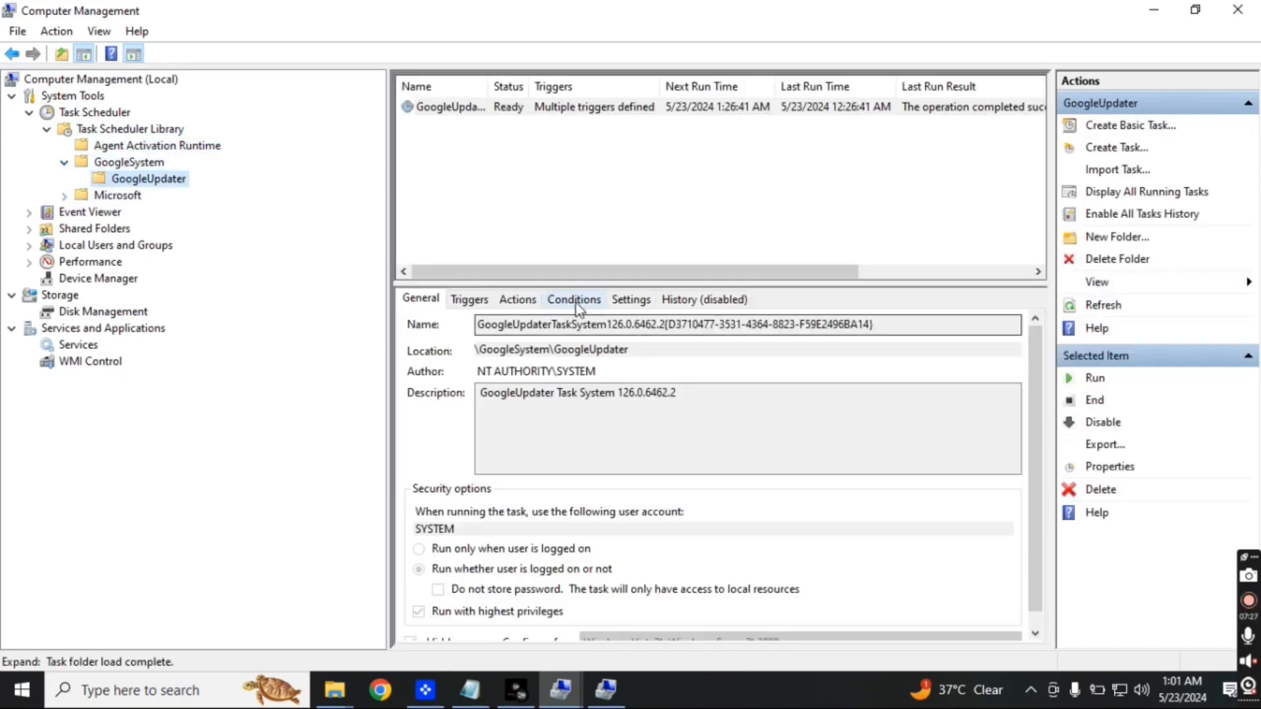
- Review the triggers, actions, conditions and settings of the GoogleUpdater task
click(470, 303)
click(515, 303)
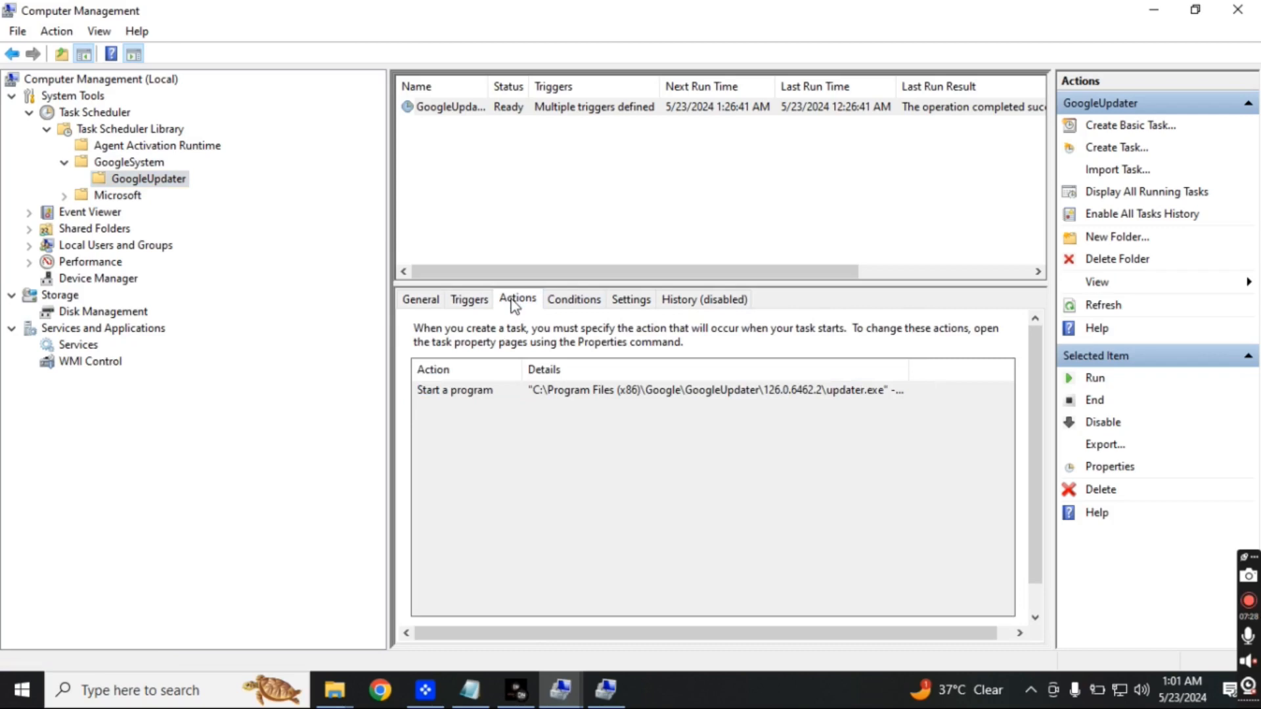
click(574, 305)
click(638, 303)
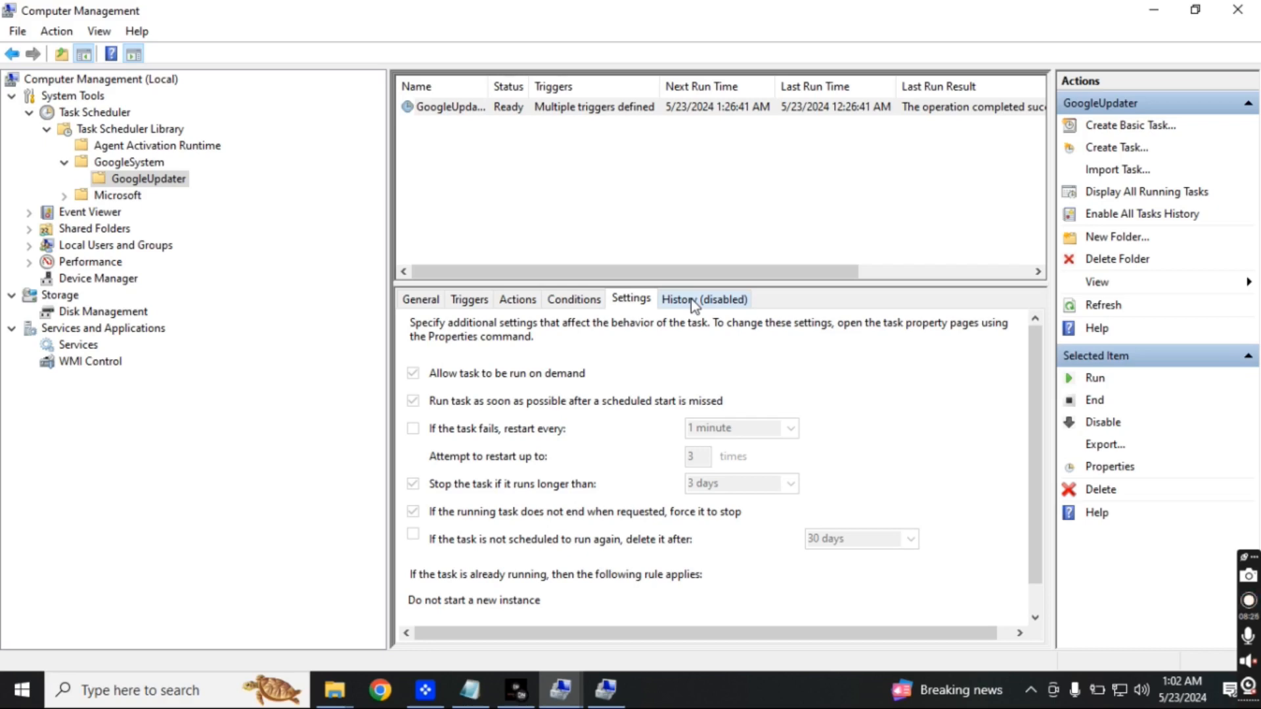
- Search Windows for "event" and open Event Viewer as a separate window
key(super)
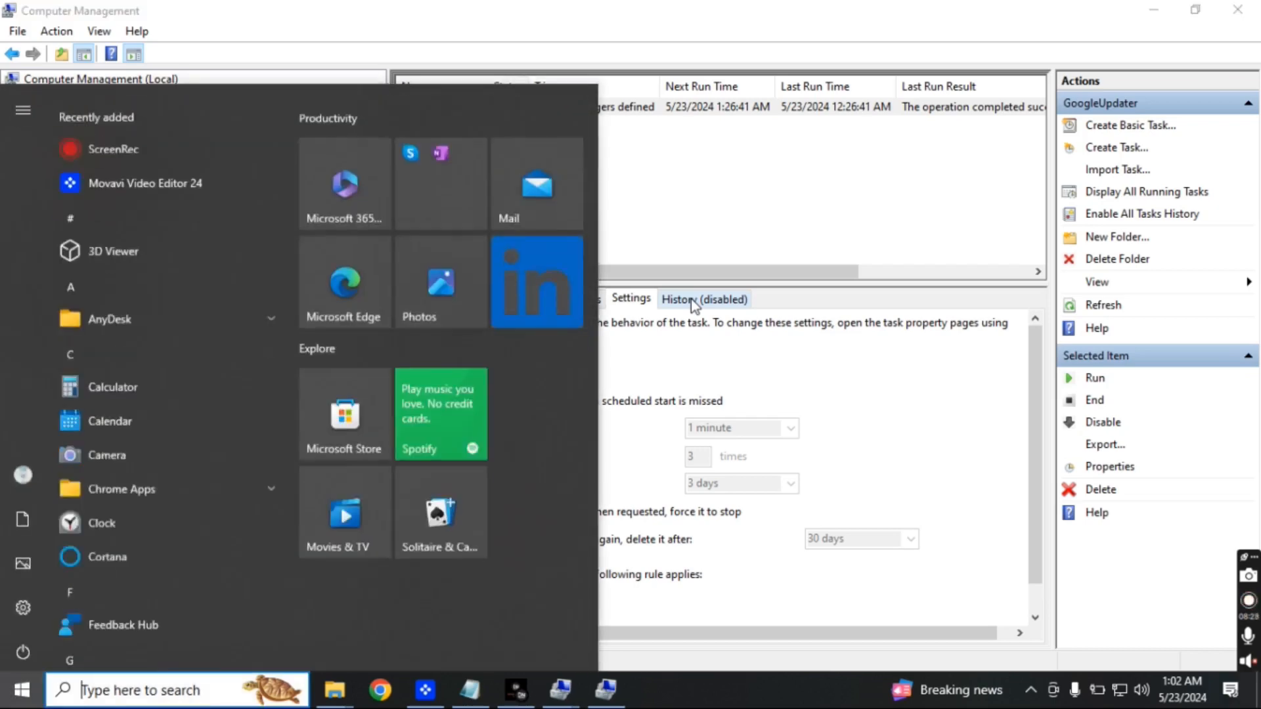
text(event)
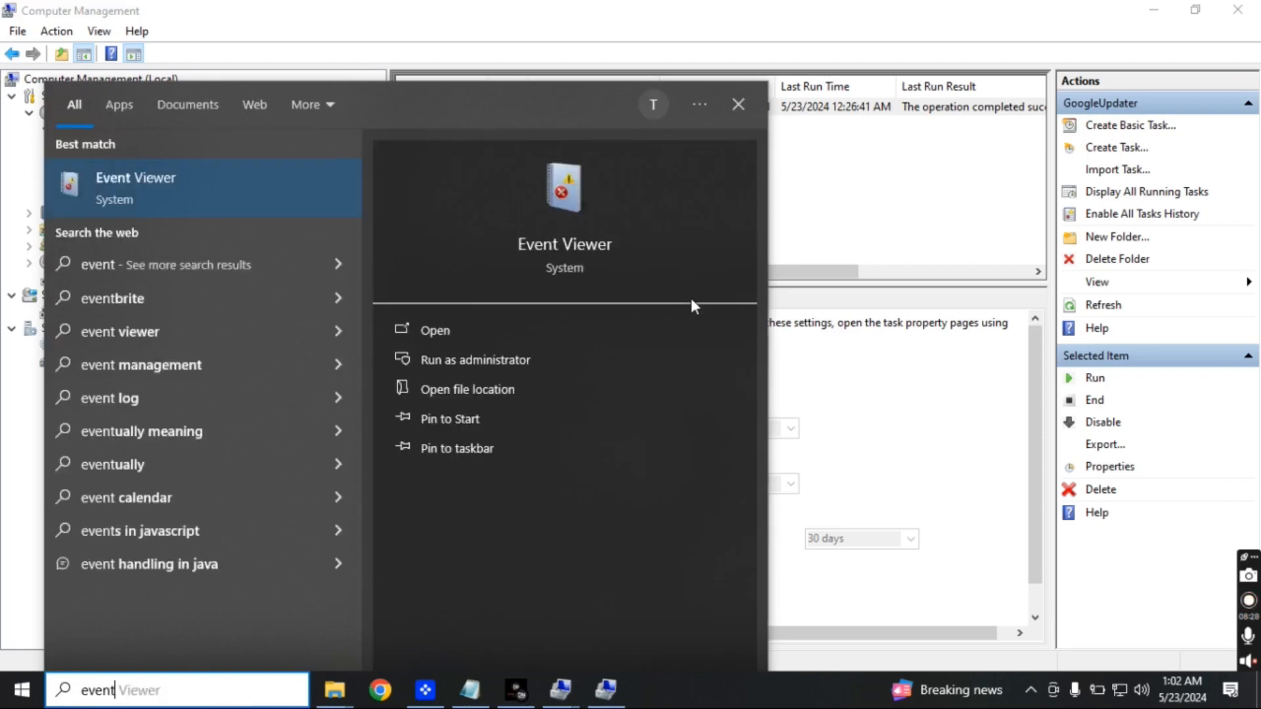
key(Escape)
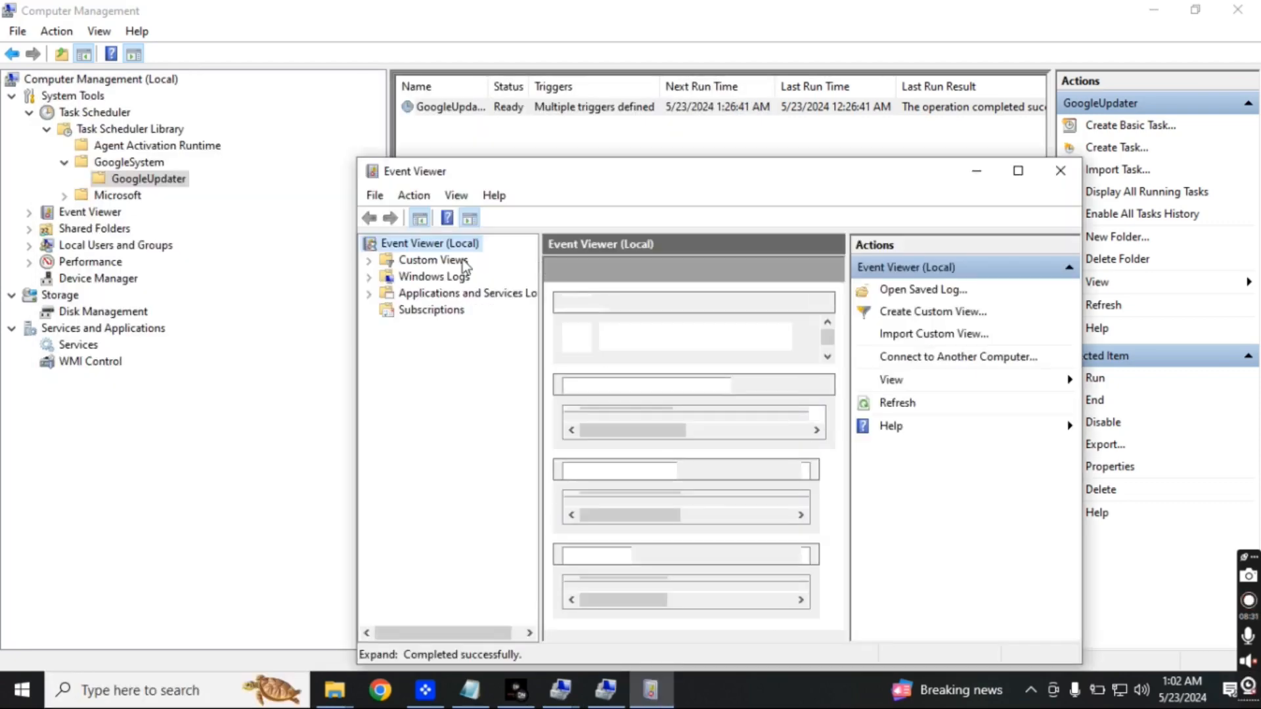
- Browse the Application, Security and Setup logs under Windows Logs, view an Application error event, and close Event Viewer
click(370, 277)
click(434, 293)
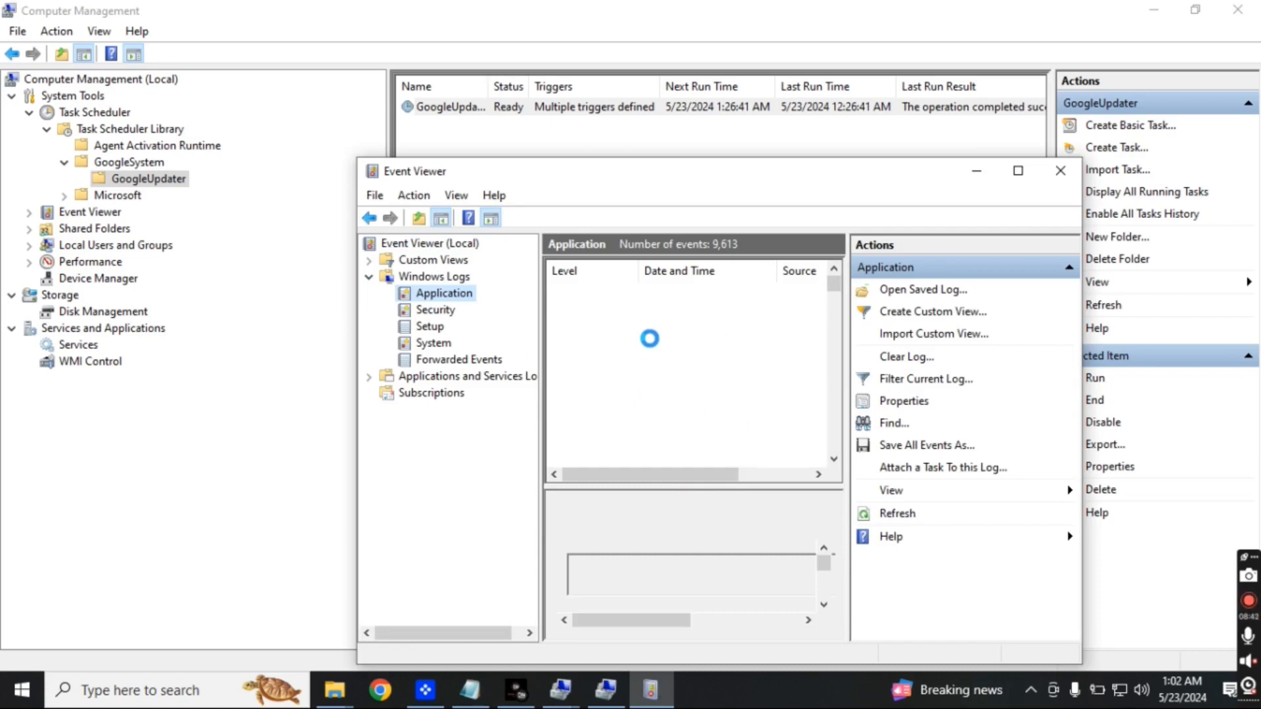
click(595, 347)
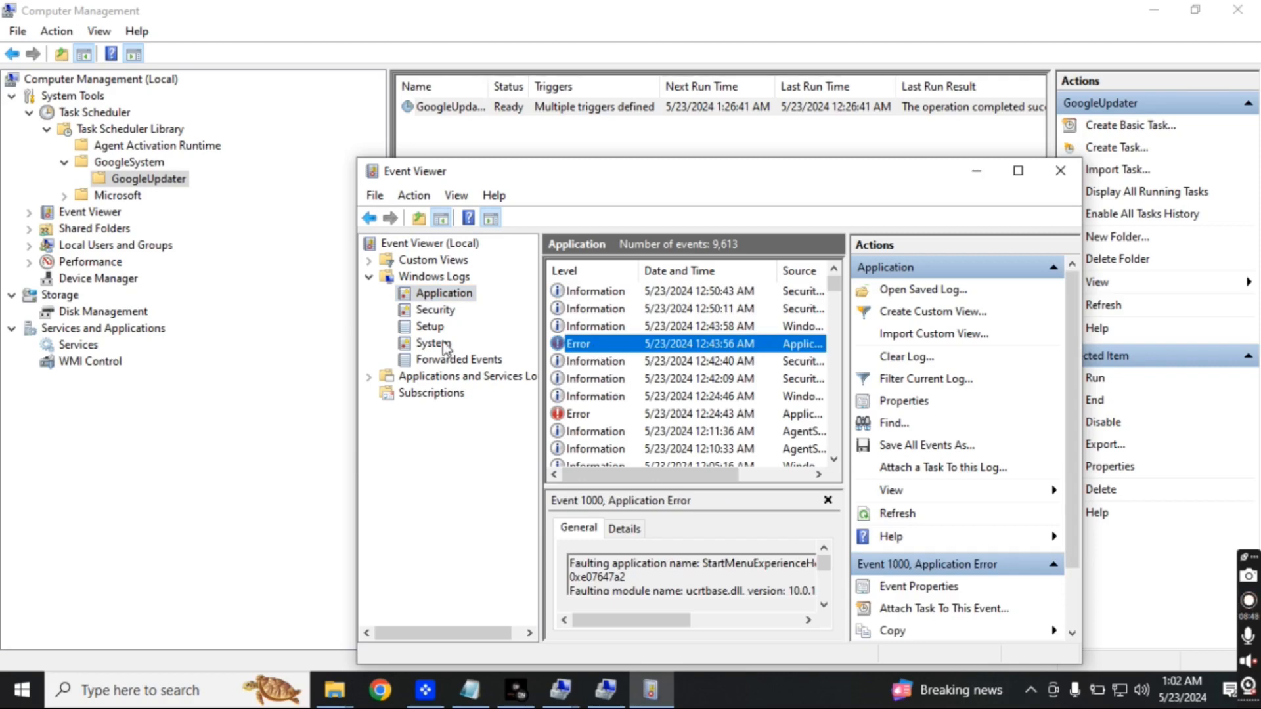
click(451, 311)
click(442, 327)
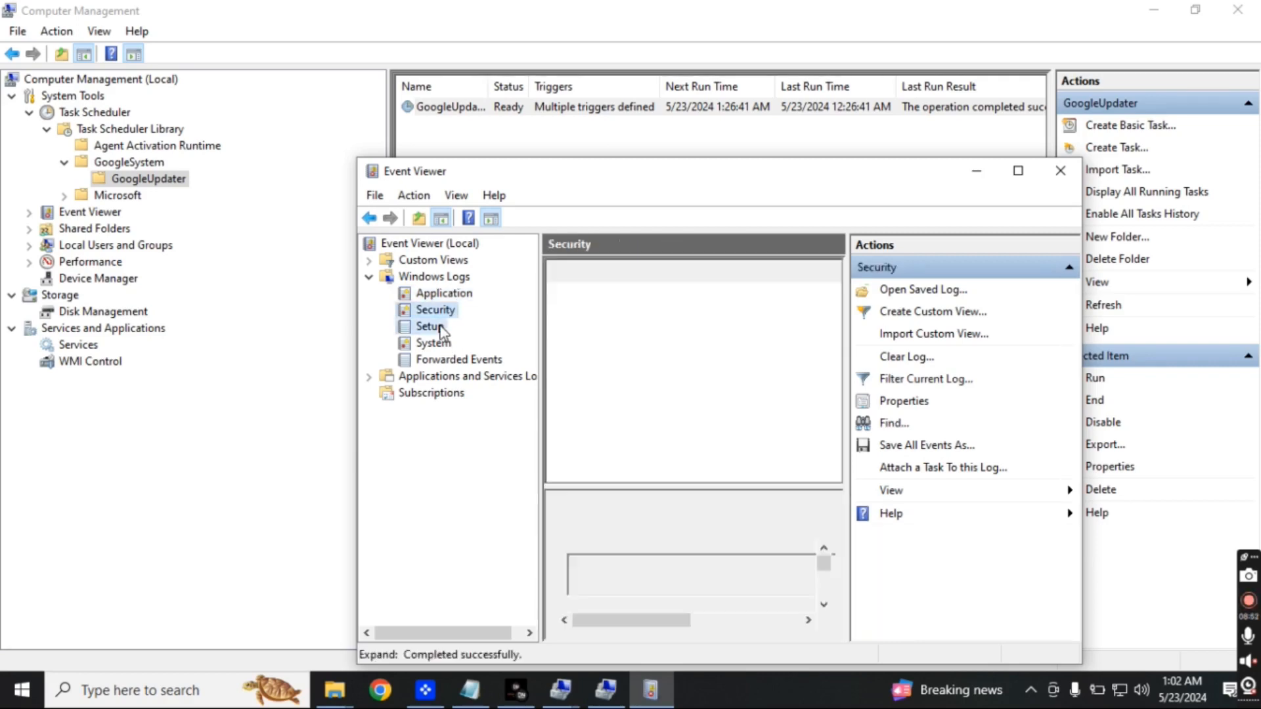
click(1059, 172)
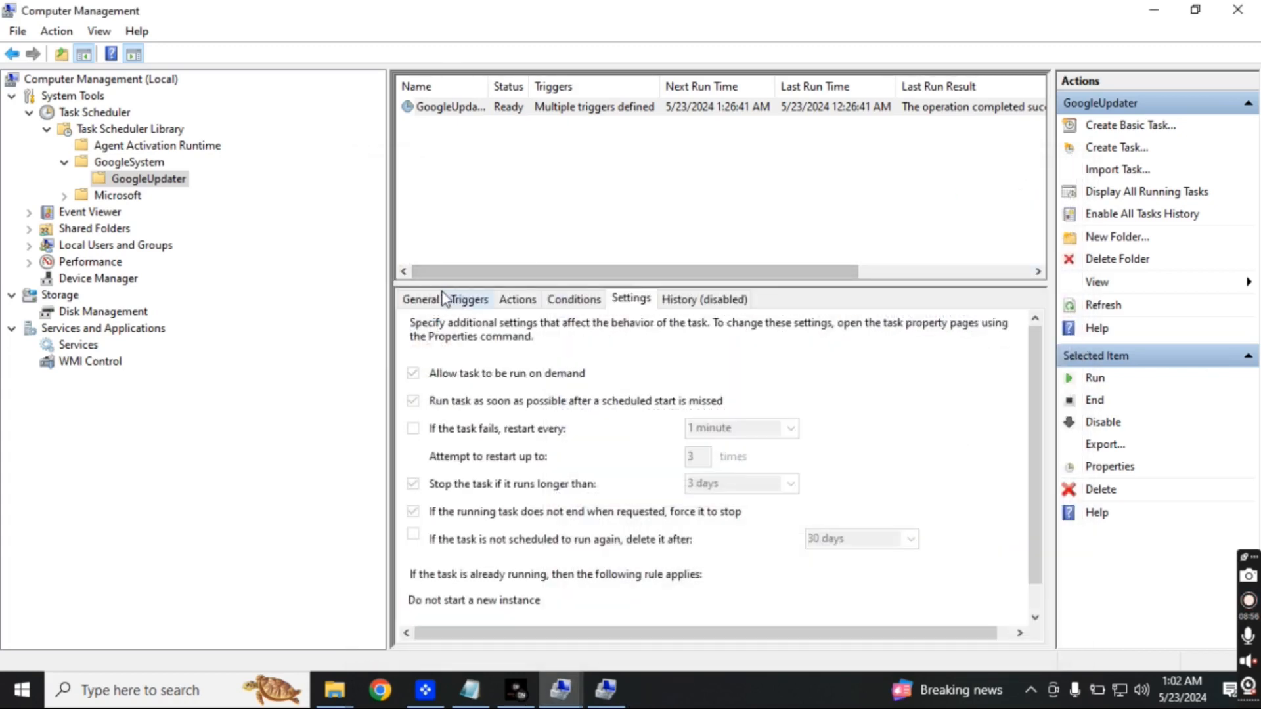
- Return to the Task Scheduler Library and collapse it along with the Task Scheduler branch in the console tree
click(86, 130)
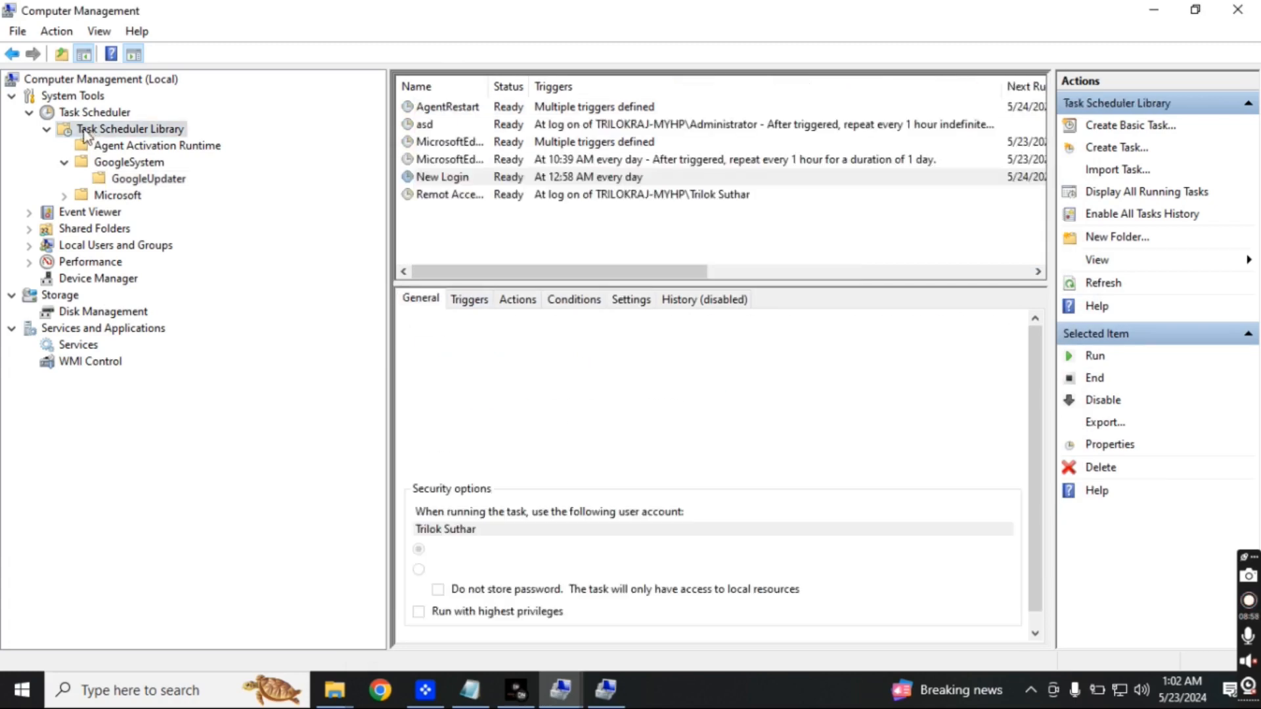
click(46, 130)
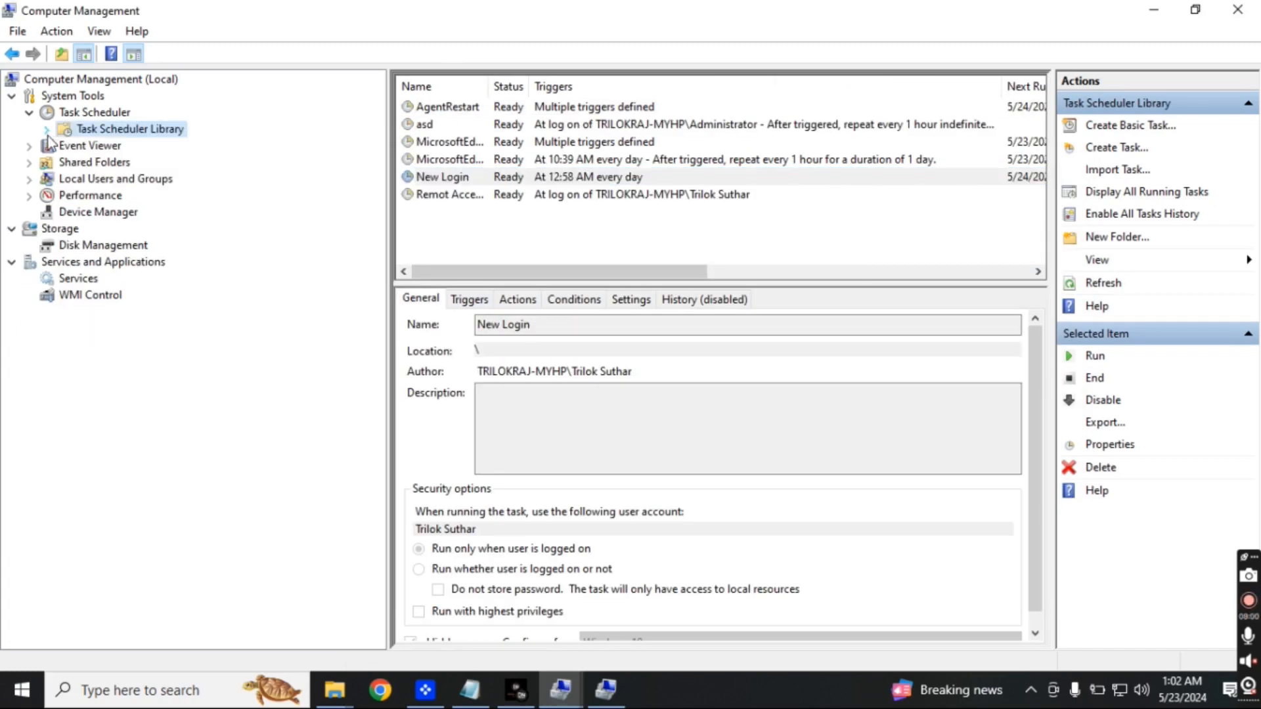
click(29, 113)
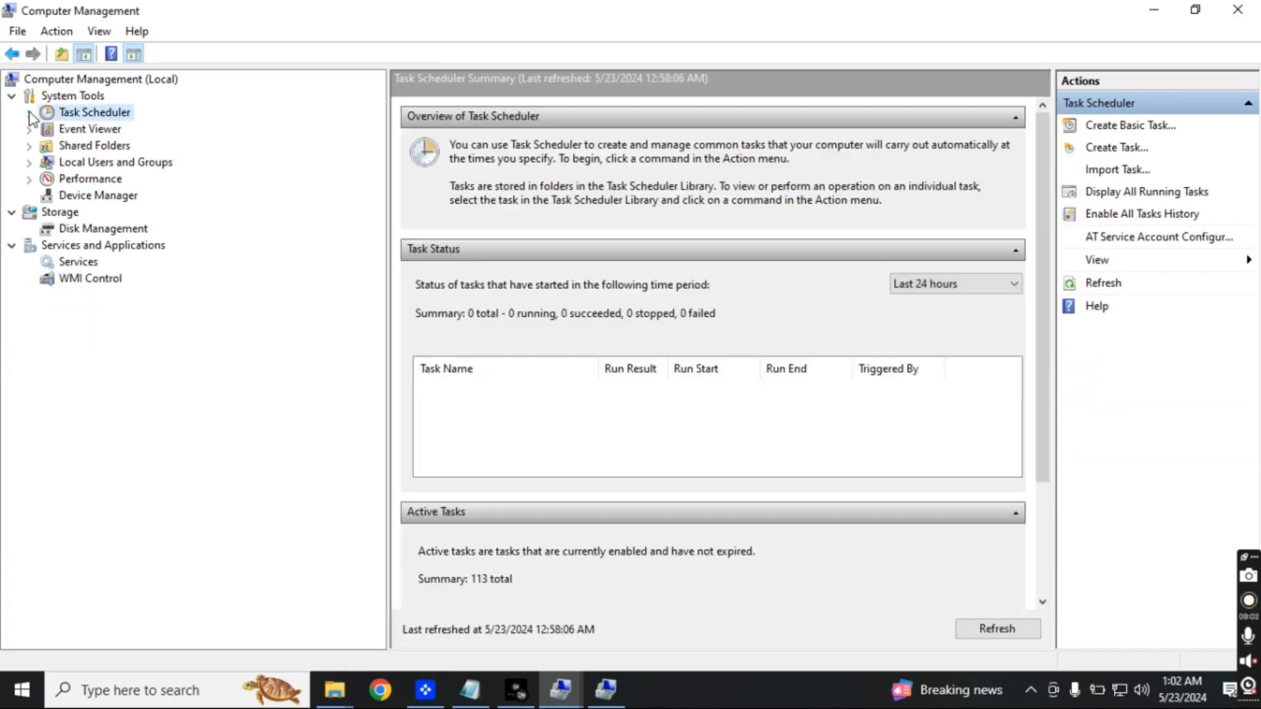